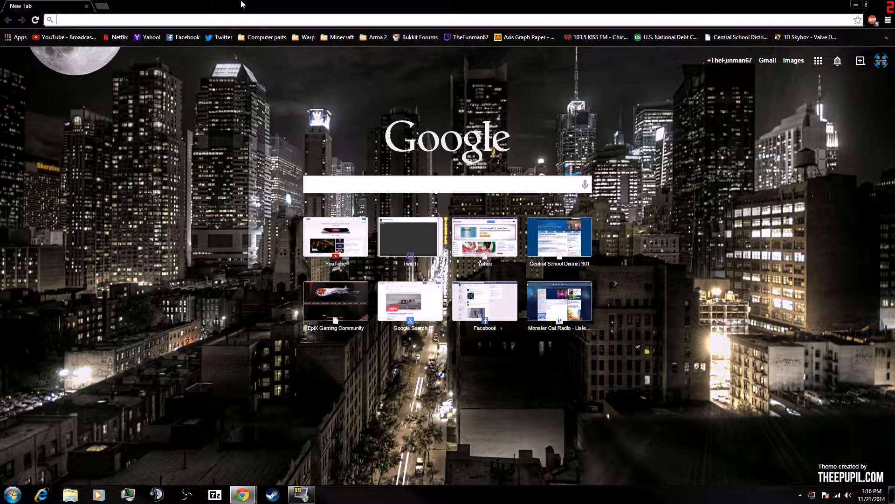
- Search for valve and open the Valve Developer Community 'Your First Map' tutorial page
{"action": "type", "text": "vlave"}
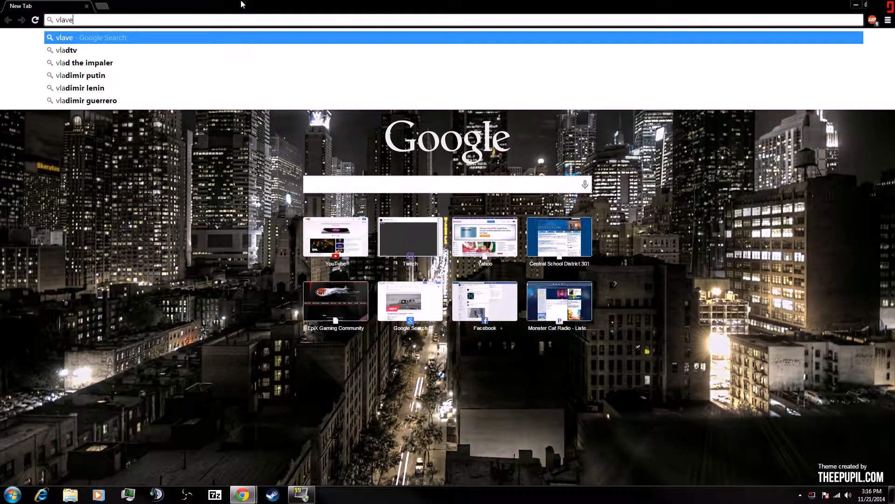
{"action": "key", "text": "BackSpace"}
{"action": "key", "text": "BackSpace"}
{"action": "key", "text": "BackSpace"}
{"action": "key", "text": "BackSpace"}
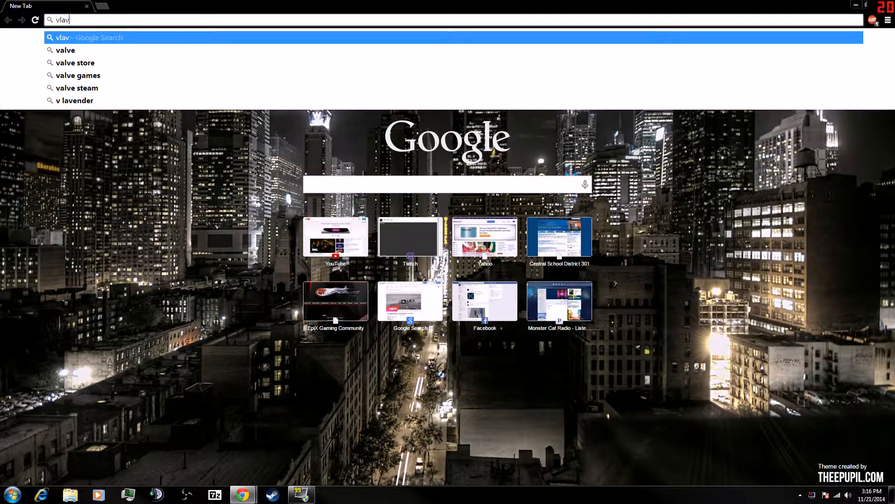
{"action": "type", "text": "alve"}
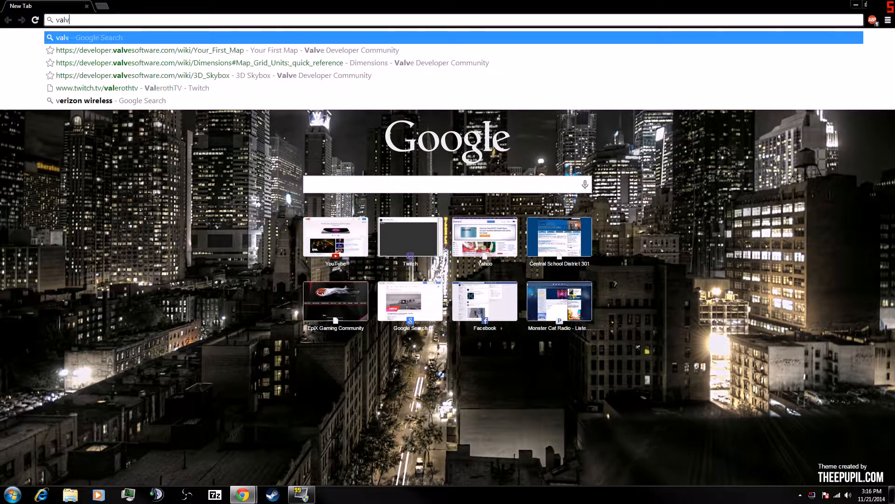
{"action": "left_click", "coordinate": [299, 51]}
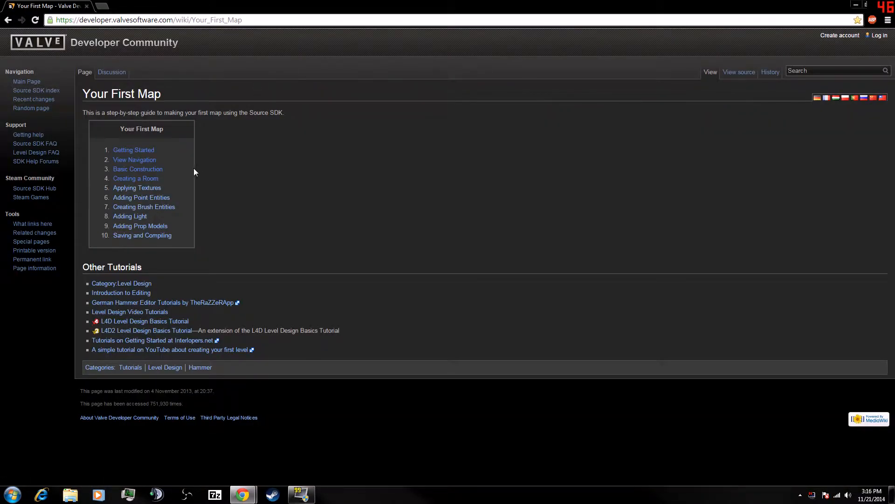
- Read through the Getting Started and View Navigation tutorial pages
{"action": "left_click", "coordinate": [134, 150]}
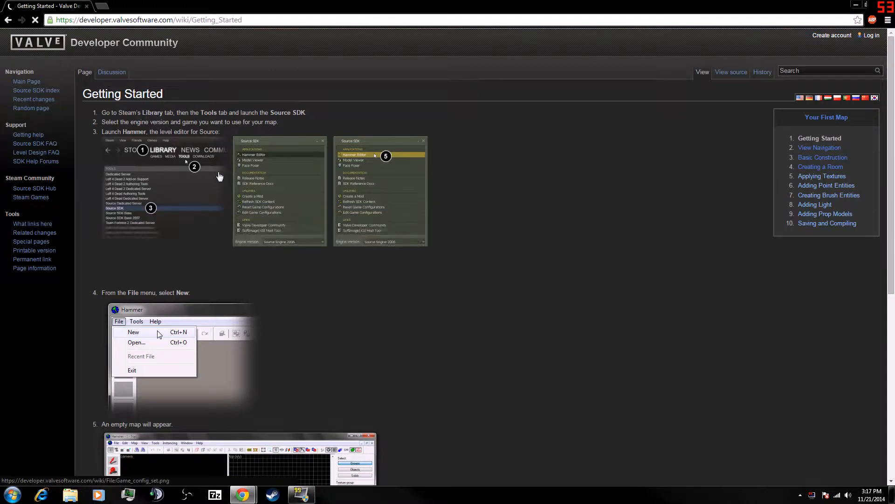
{"action": "scroll", "coordinate": [232, 167], "scroll_direction": "down", "scroll_amount": 7}
{"action": "left_click", "coordinate": [580, 402]}
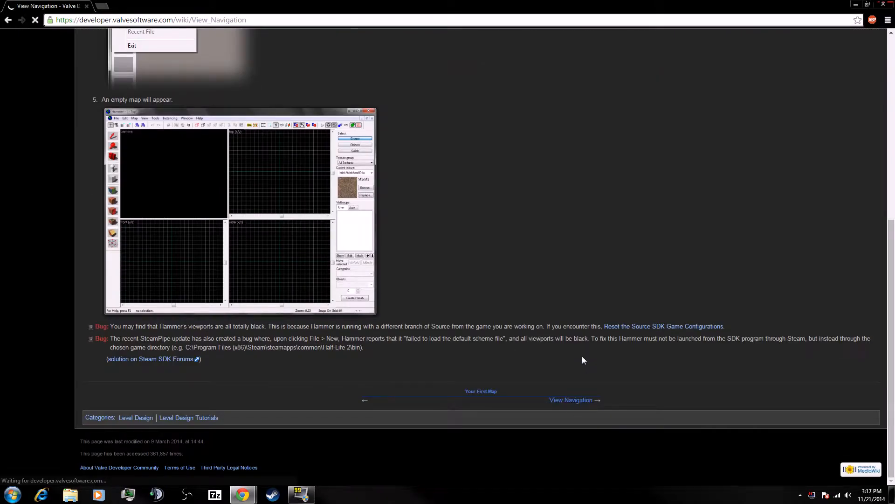
{"action": "scroll", "coordinate": [549, 335], "scroll_direction": "down", "scroll_amount": 3}
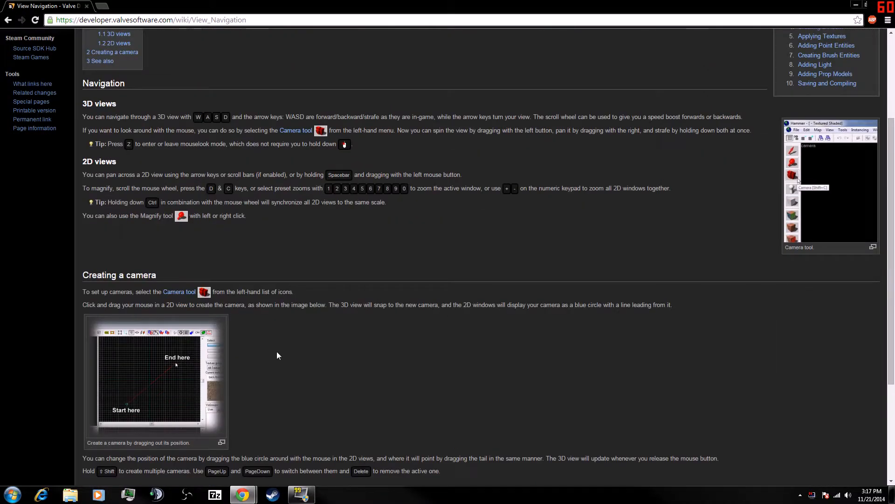
{"action": "scroll", "coordinate": [554, 346], "scroll_direction": "down", "scroll_amount": 3}
{"action": "left_click", "coordinate": [579, 400]}
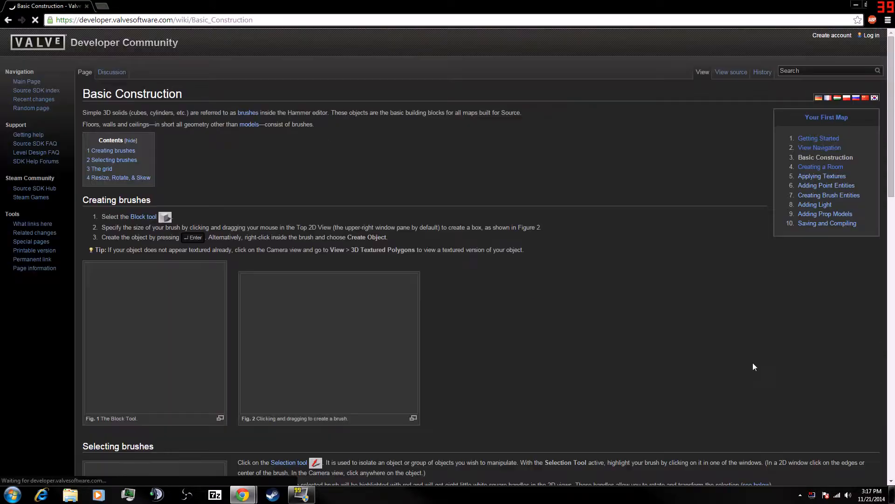
- Read the Basic Construction and Creating a Room pages, then minimize the browser
{"action": "scroll", "coordinate": [348, 336], "scroll_direction": "down", "scroll_amount": 1}
{"action": "scroll", "coordinate": [547, 240], "scroll_direction": "down", "scroll_amount": 13}
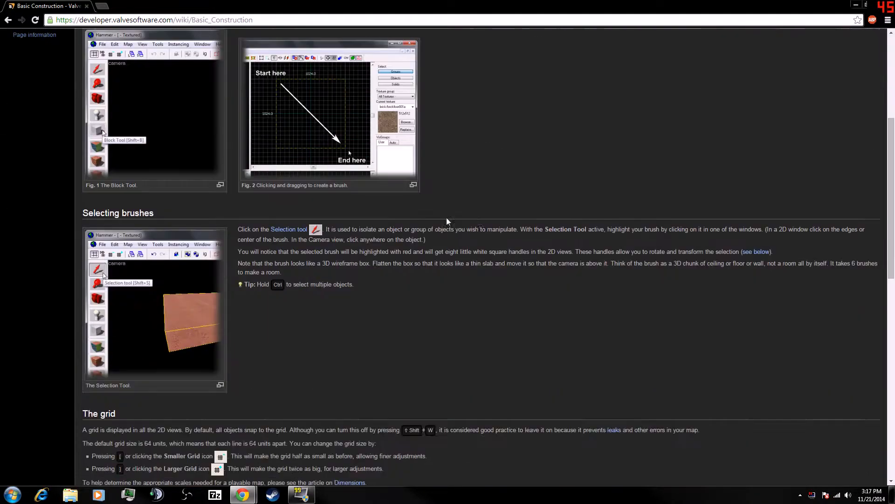
{"action": "scroll", "coordinate": [547, 244], "scroll_direction": "down", "scroll_amount": 3}
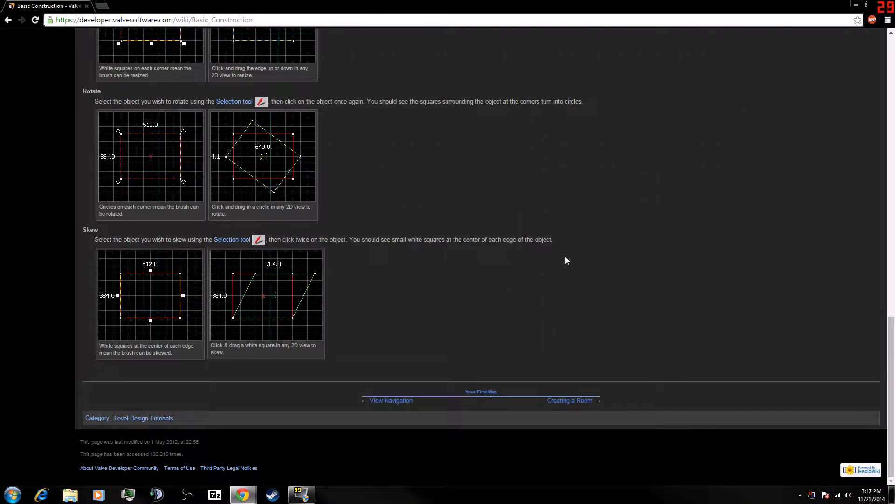
{"action": "left_click", "coordinate": [589, 401]}
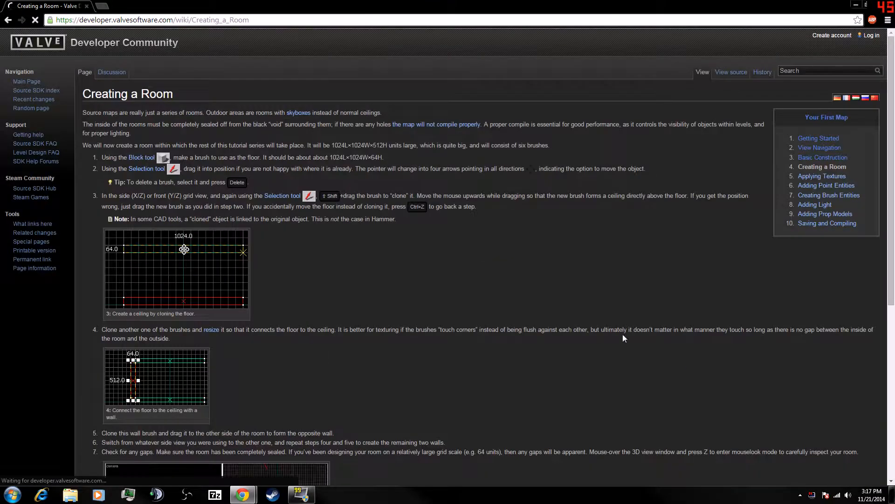
{"action": "scroll", "coordinate": [218, 196], "scroll_direction": "down", "scroll_amount": 1}
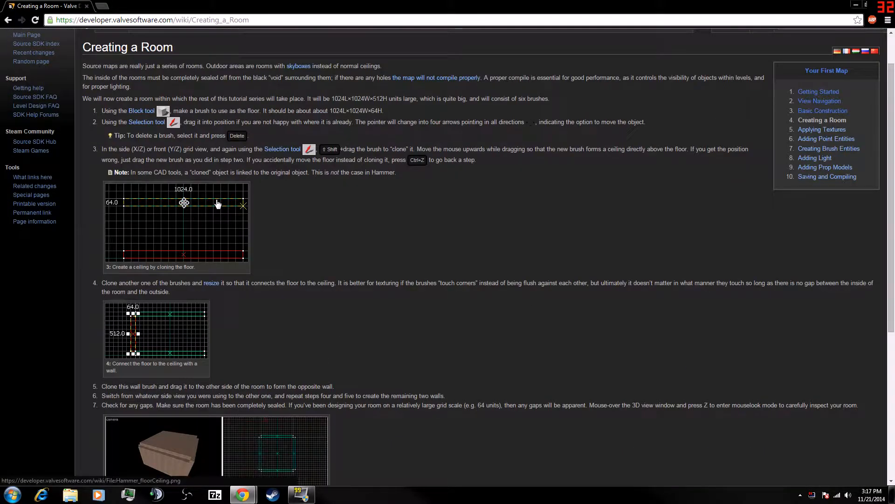
{"action": "left_click", "coordinate": [857, 4]}
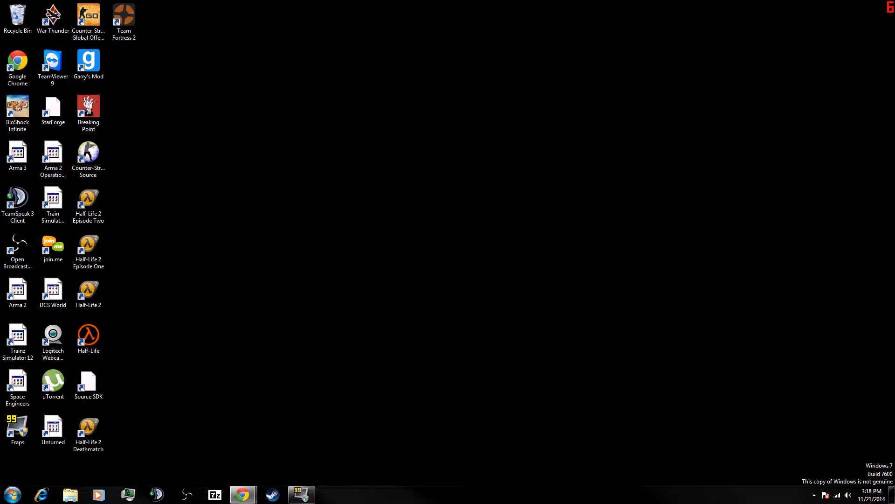
- Open the Source SDK launcher from Steam
{"action": "left_click", "coordinate": [271, 495]}
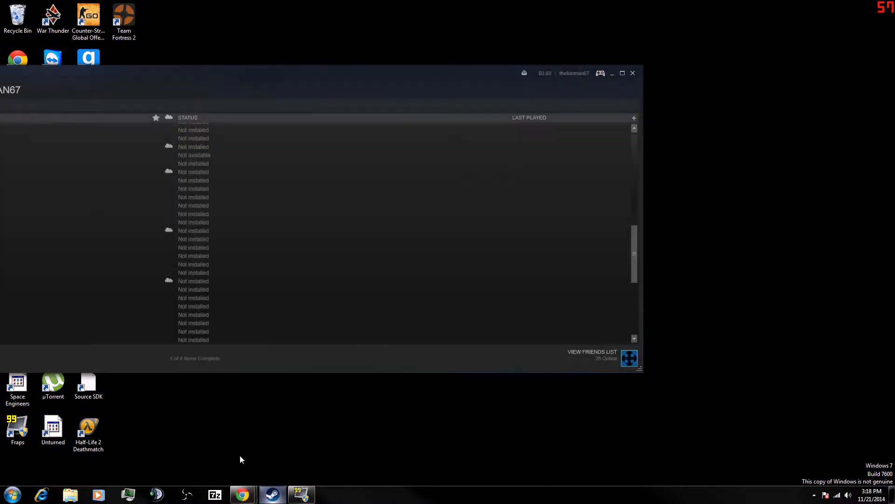
{"action": "left_click", "coordinate": [632, 73]}
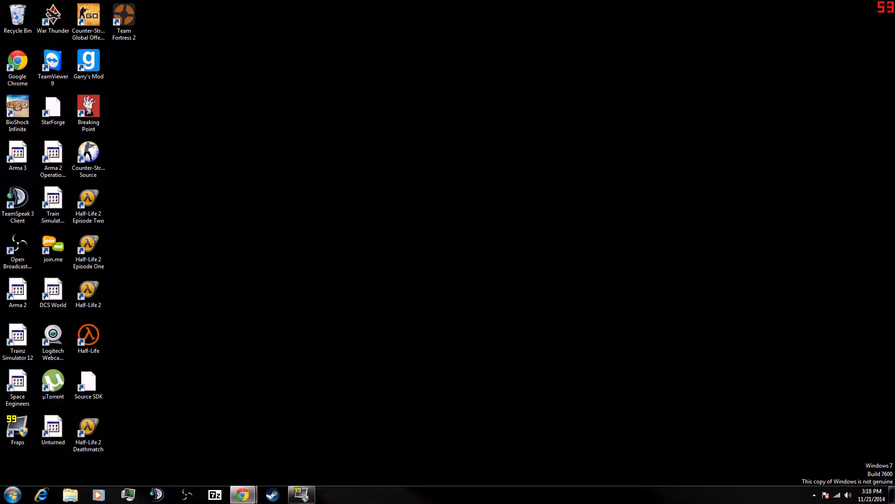
{"action": "left_click", "coordinate": [243, 494]}
{"action": "left_click_drag", "start_coordinate": [343, 9], "coordinate": [213, 60]}
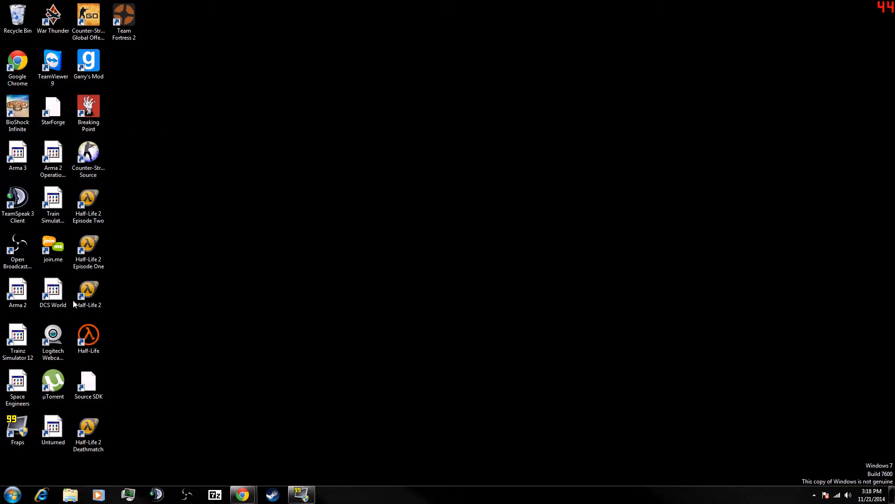
{"action": "left_click", "coordinate": [273, 494]}
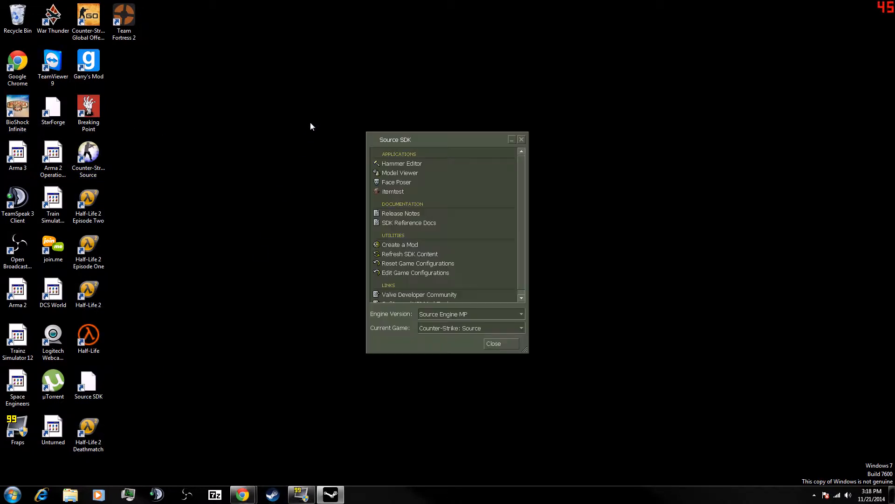
- Launch Hammer Editor from the Source SDK and try creating a new map, dismissing the error
{"action": "double_click", "coordinate": [393, 164]}
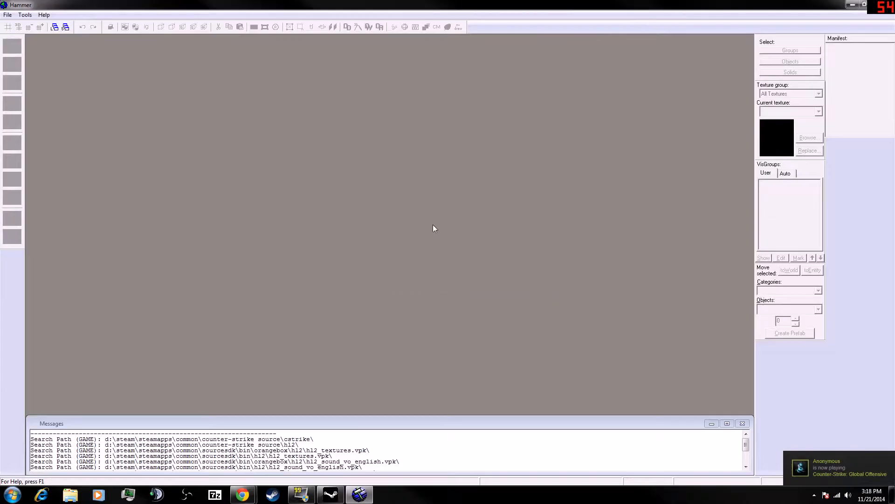
{"action": "left_click", "coordinate": [25, 15]}
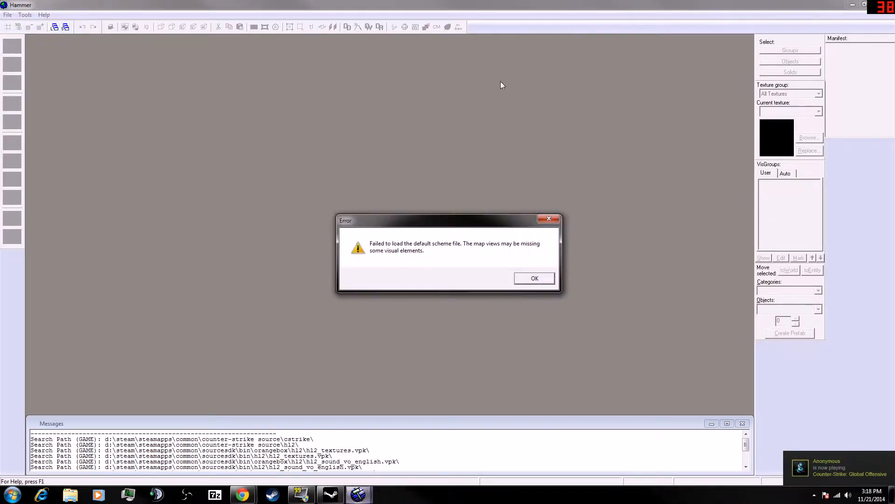
{"action": "key", "text": "Return"}
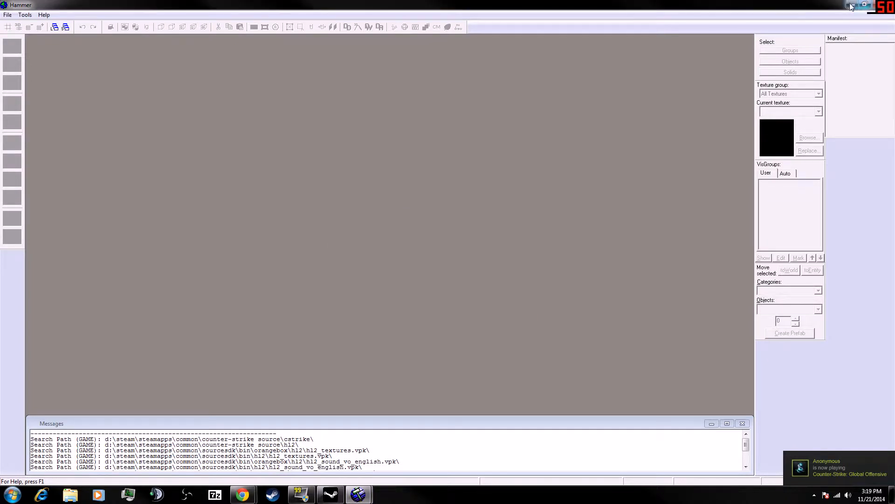
- Close Hammer Editor and the Source SDK launcher
{"action": "left_click", "coordinate": [864, 4]}
{"action": "left_click", "coordinate": [825, 28]}
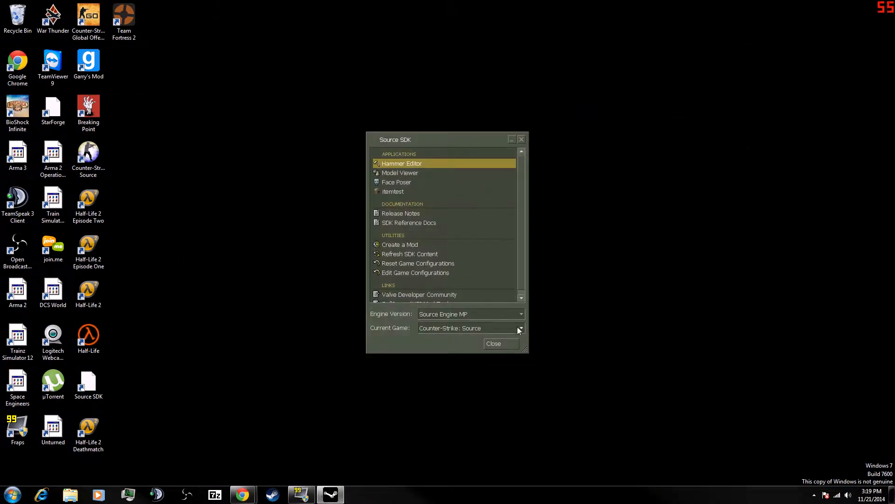
{"action": "left_click", "coordinate": [524, 141]}
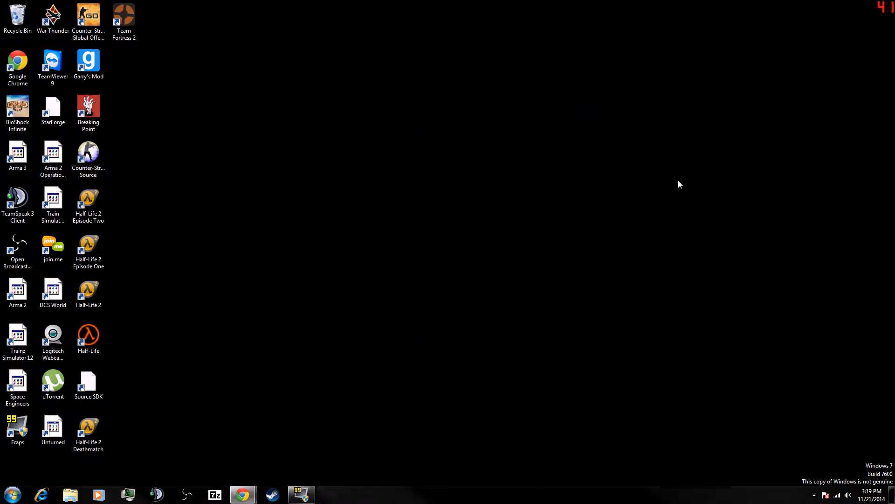
- Browse in the file explorer to D:\Steam\SteamApps\common, closing the Windows warning
{"action": "left_click", "coordinate": [70, 494]}
{"action": "left_click", "coordinate": [179, 220]}
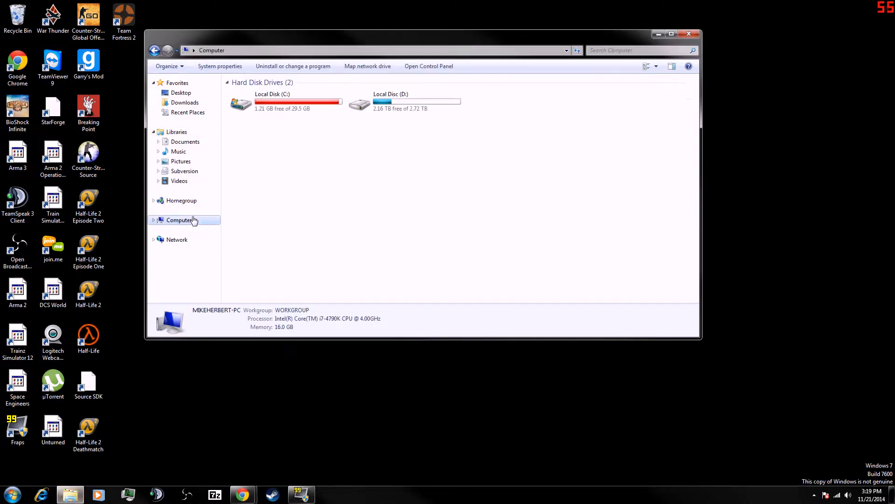
{"action": "double_click", "coordinate": [406, 99]}
{"action": "double_click", "coordinate": [263, 133]}
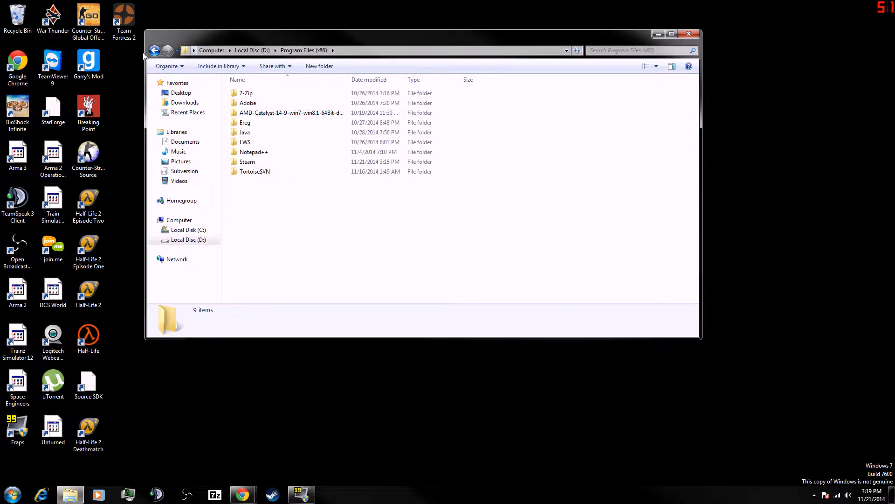
{"action": "key", "text": "BackSpace"}
{"action": "double_click", "coordinate": [252, 162]}
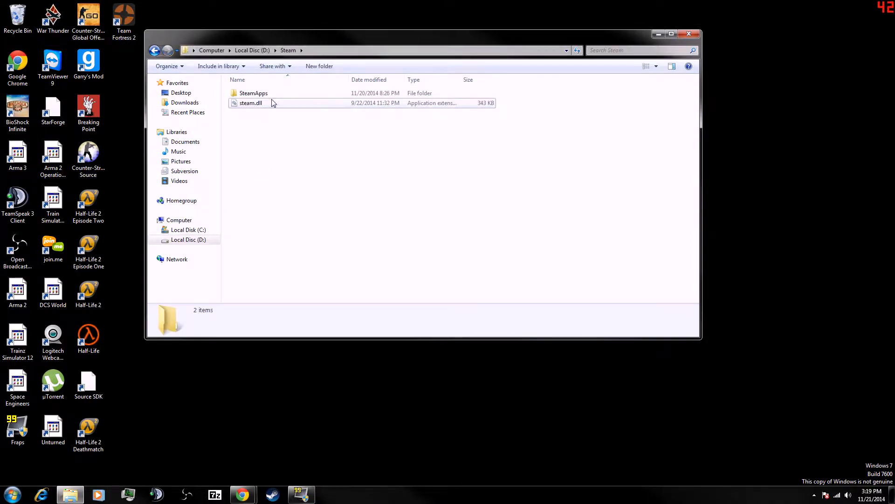
{"action": "double_click", "coordinate": [273, 94]}
{"action": "double_click", "coordinate": [275, 93]}
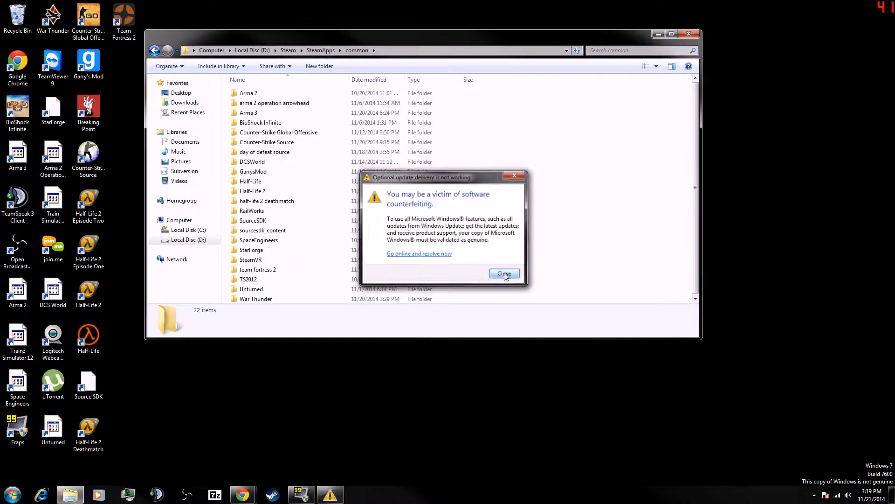
{"action": "left_click", "coordinate": [506, 275]}
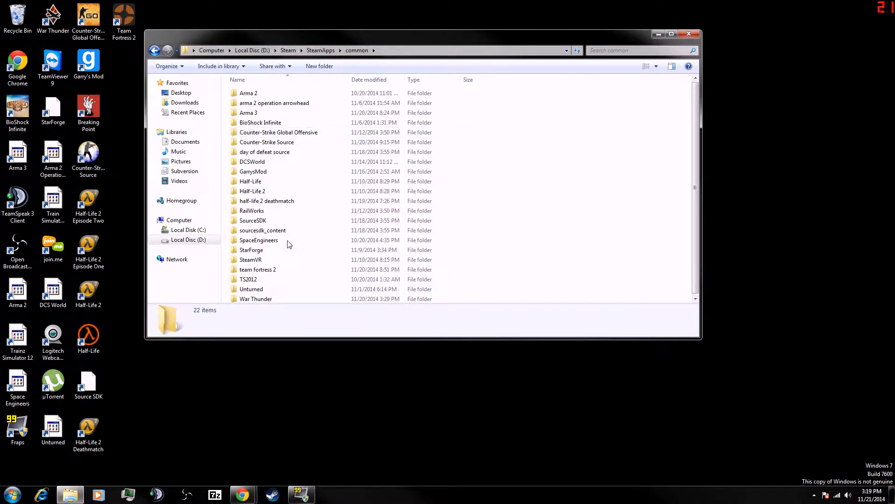
- Open the Counter-Strike Source bin folder and launch hammer from there
{"action": "left_click", "coordinate": [257, 191]}
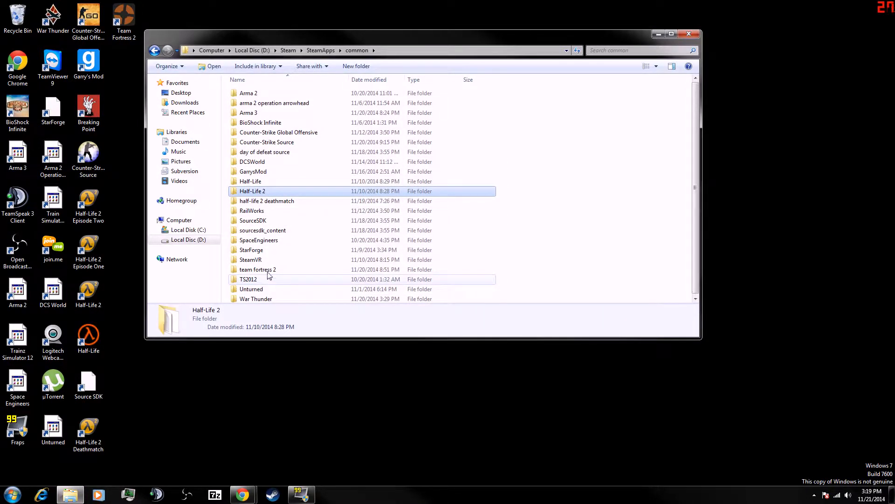
{"action": "double_click", "coordinate": [274, 143]}
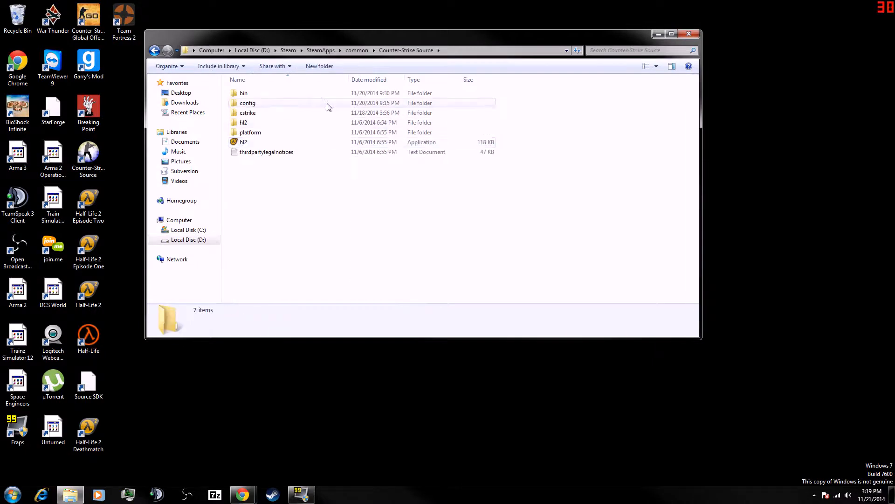
{"action": "double_click", "coordinate": [269, 94]}
{"action": "scroll", "coordinate": [280, 149], "scroll_direction": "down", "scroll_amount": 10}
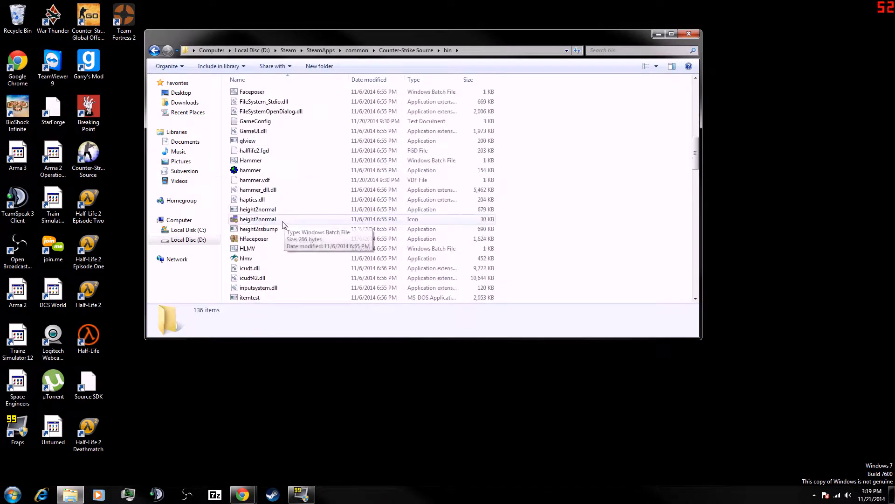
{"action": "double_click", "coordinate": [278, 170]}
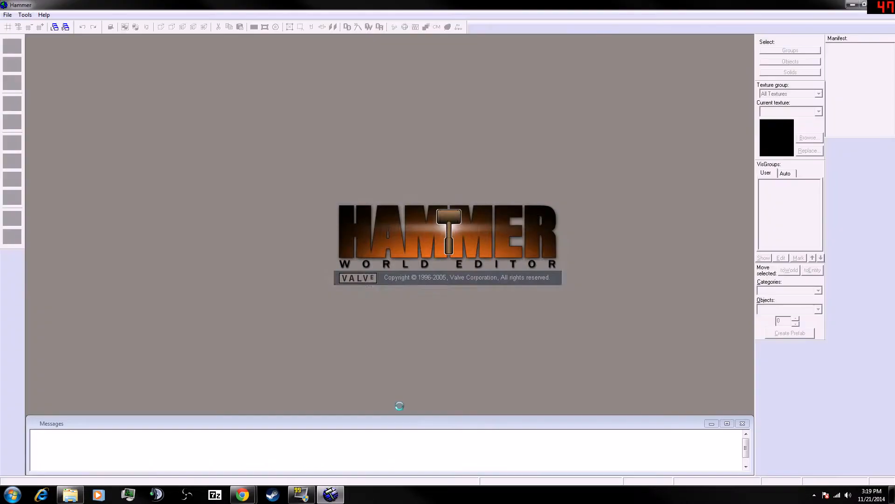
- Pin the Hammer program to the taskbar
{"action": "right_click", "coordinate": [336, 497]}
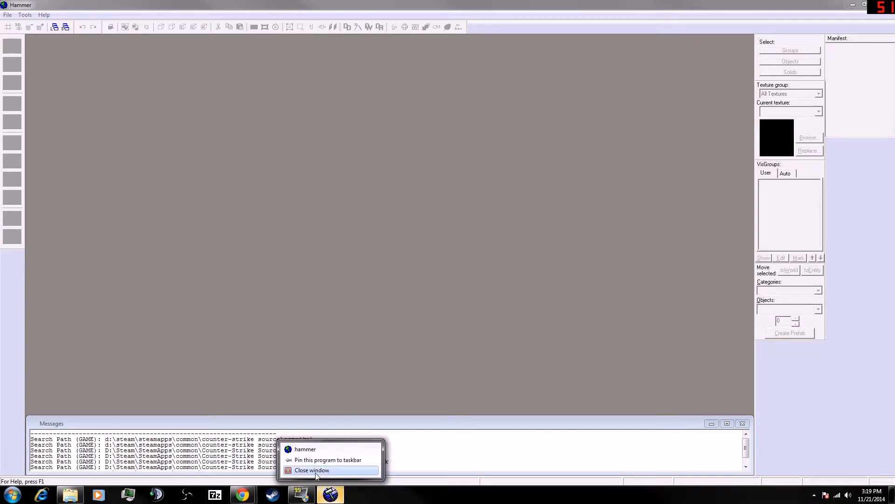
{"action": "left_click", "coordinate": [326, 459]}
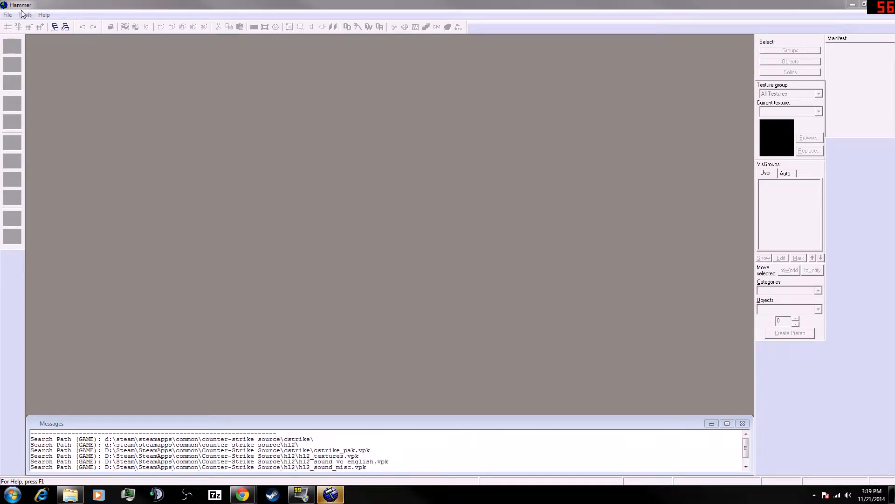
- Create a new map and pick the Block tool
{"action": "left_click", "coordinate": [8, 15]}
{"action": "left_click", "coordinate": [19, 26]}
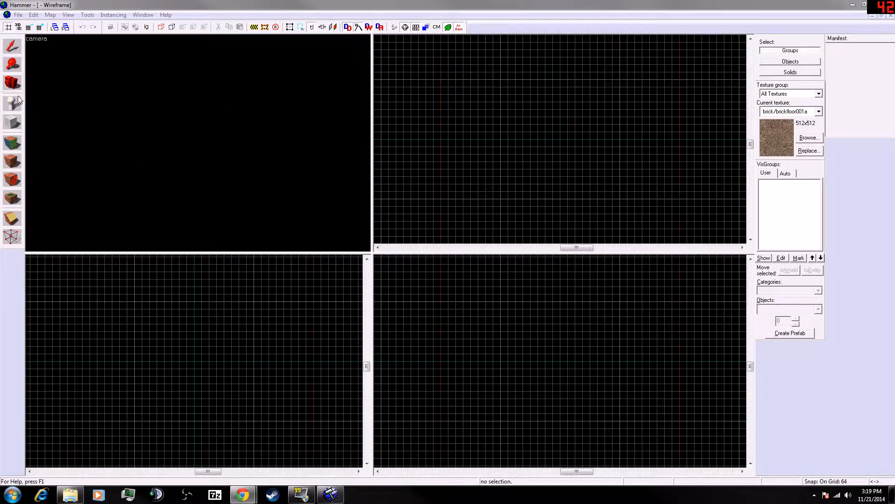
{"action": "left_click", "coordinate": [12, 122]}
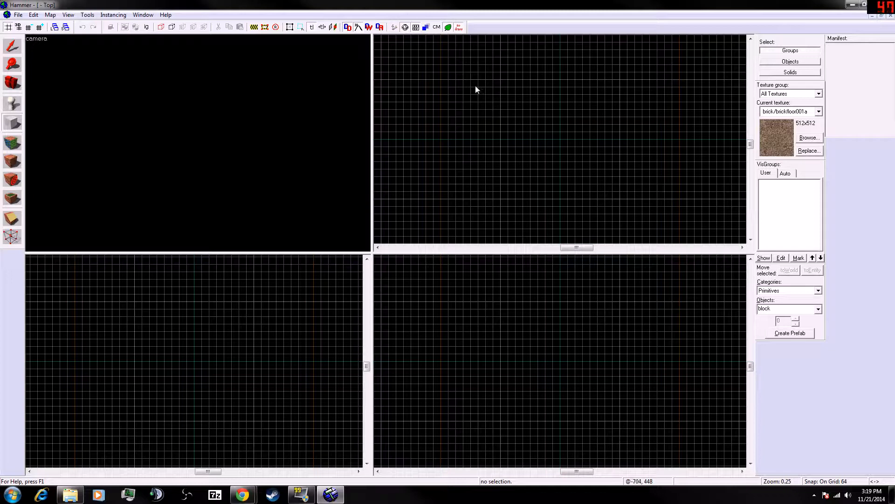
- Draw a 1024 × 1024 × 64 block in the top view with the Block tool
{"action": "left_click_drag", "start_coordinate": [469, 82], "coordinate": [592, 206]}
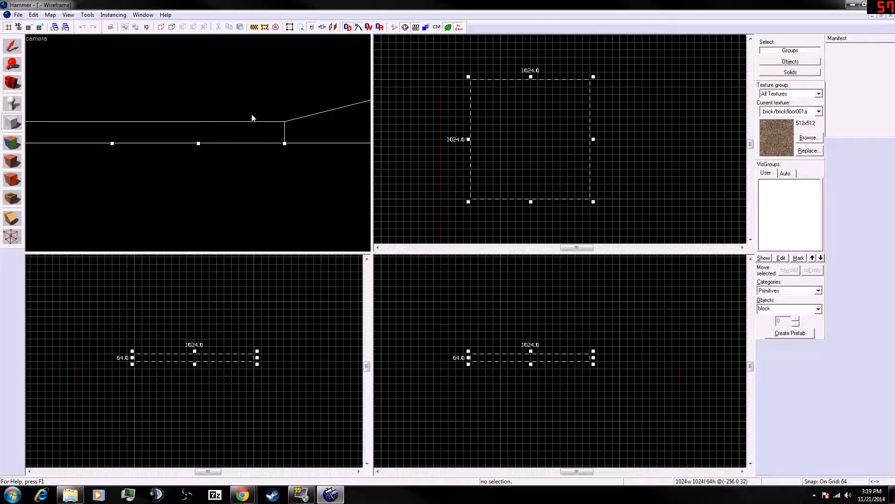
{"action": "scroll", "coordinate": [245, 156], "scroll_direction": "down", "scroll_amount": 4}
{"action": "scroll", "coordinate": [211, 167], "scroll_direction": "up", "scroll_amount": 3}
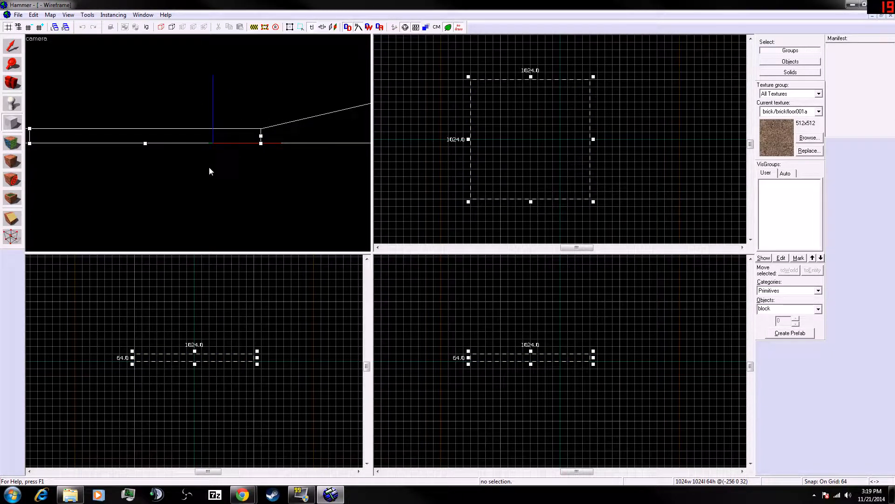
- Navigate around the drawn block in the 3D camera view
{"action": "key", "text": "d"}
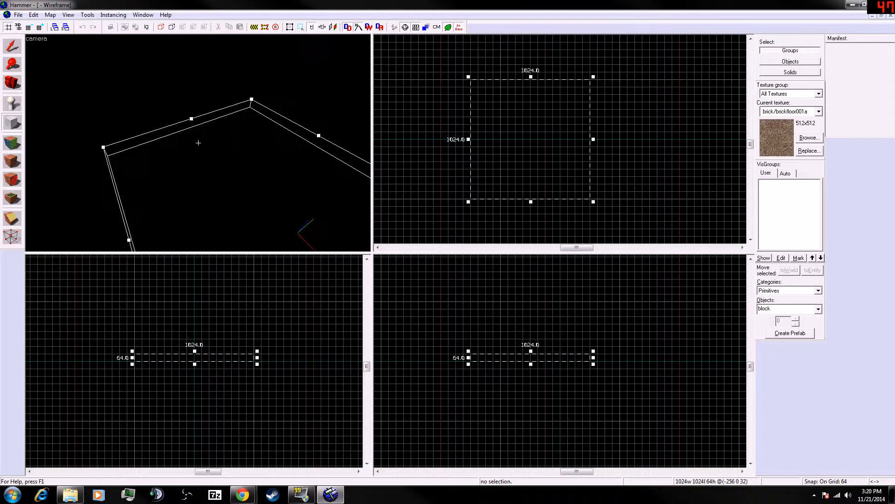
{"action": "key", "text": "z"}
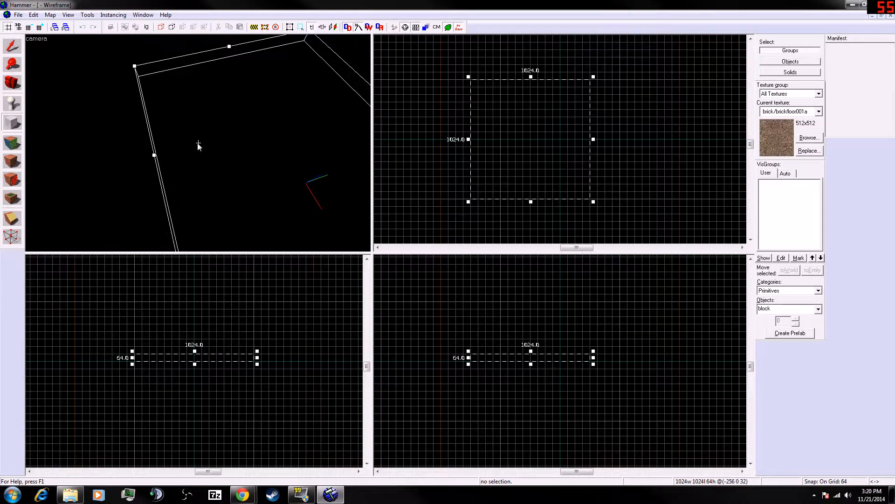
{"action": "key", "text": "z"}
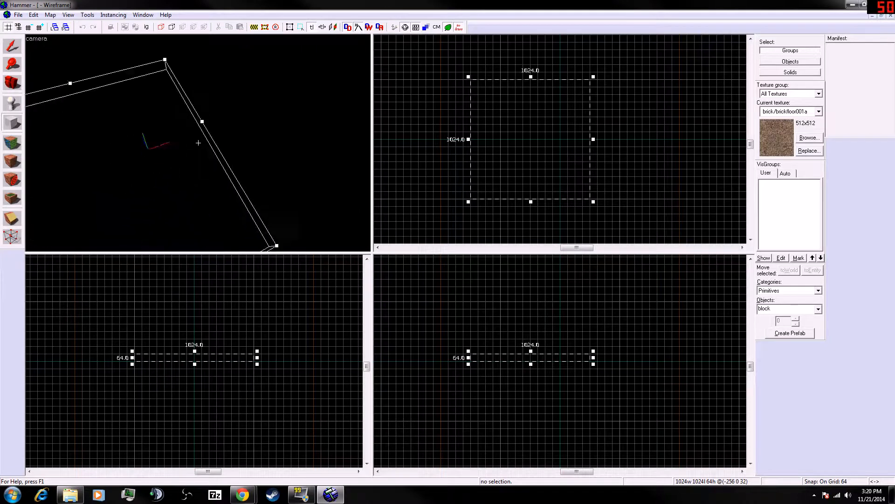
{"action": "key", "text": "shift+a"}
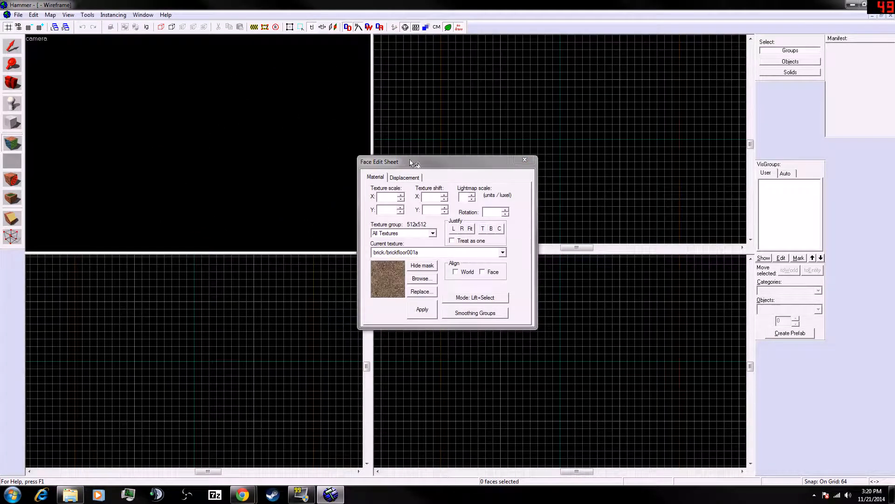
{"action": "left_click", "coordinate": [525, 159]}
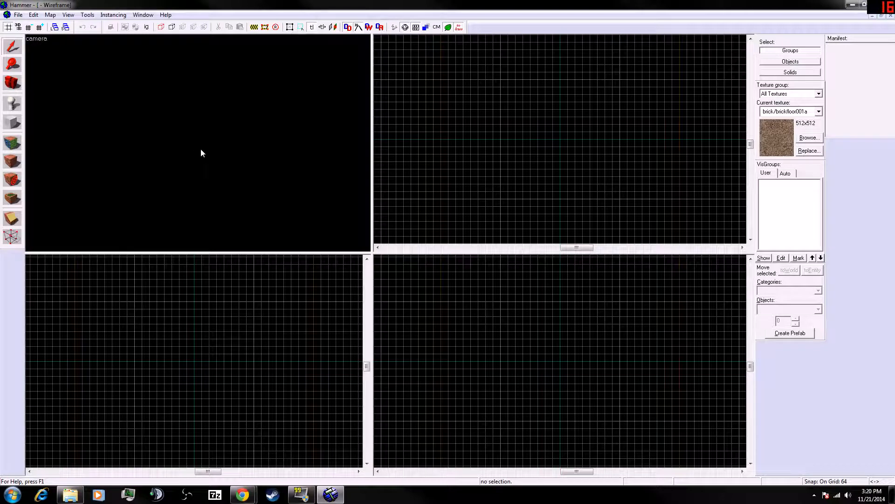
{"action": "key", "text": "z"}
{"action": "key", "text": "w"}
{"action": "key", "text": "s"}
{"action": "key", "text": "z"}
{"action": "left_click", "coordinate": [12, 122]}
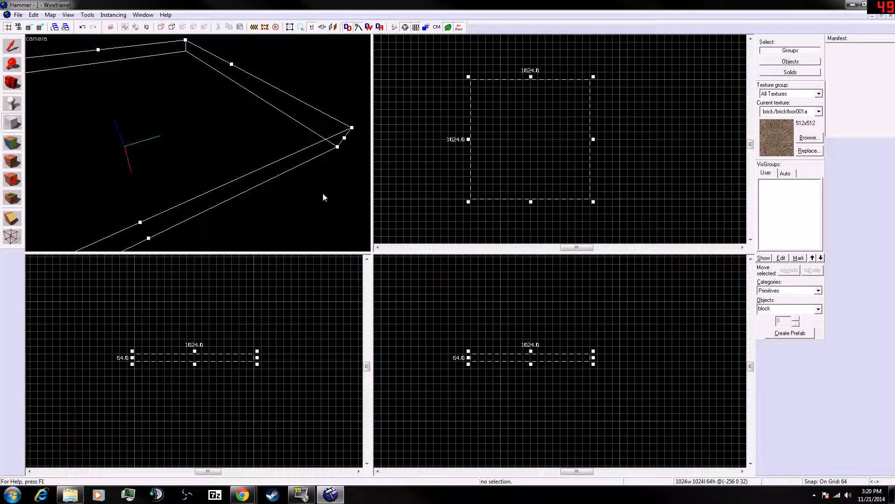
{"action": "key", "text": "z"}
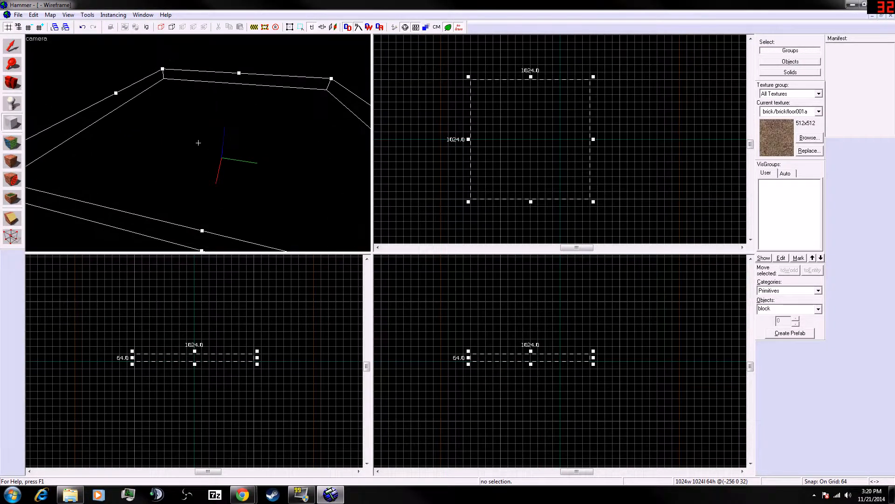
{"action": "key", "text": "z"}
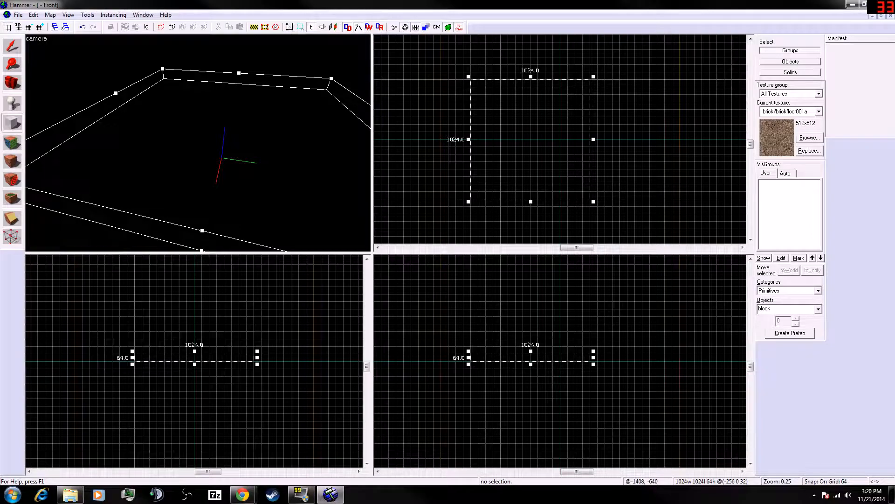
- Switch to the browser to read the Creating a Room tutorial page, then return to Hammer
{"action": "left_click", "coordinate": [242, 494]}
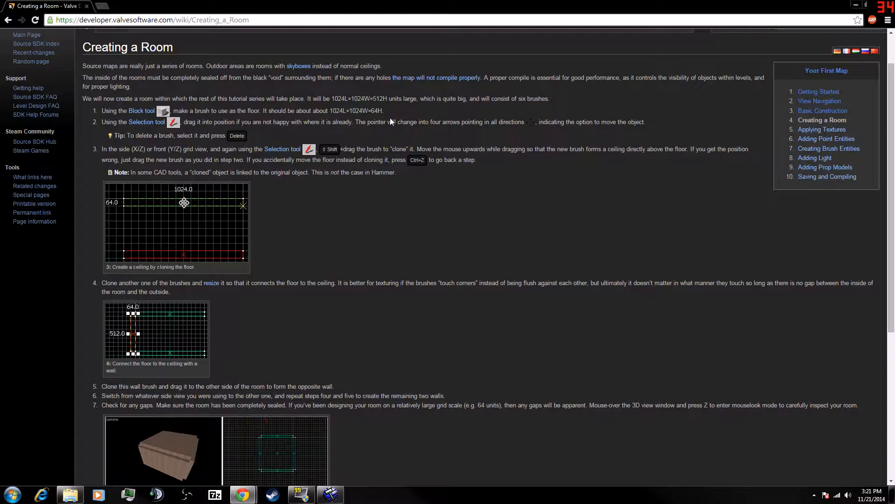
{"action": "key", "text": "alt+Tab"}
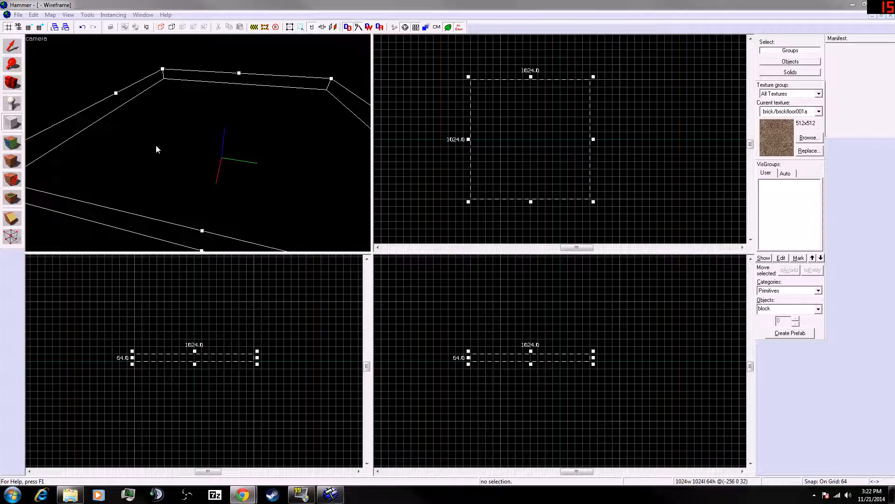
{"action": "left_click", "coordinate": [13, 51]}
{"action": "left_click_drag", "start_coordinate": [517, 135], "coordinate": [530, 175]}
{"action": "left_click_drag", "start_coordinate": [611, 65], "coordinate": [455, 217]}
{"action": "scroll", "coordinate": [455, 217], "scroll_direction": "down", "scroll_amount": 6}
{"action": "left_click_drag", "start_coordinate": [503, 156], "coordinate": [525, 153]}
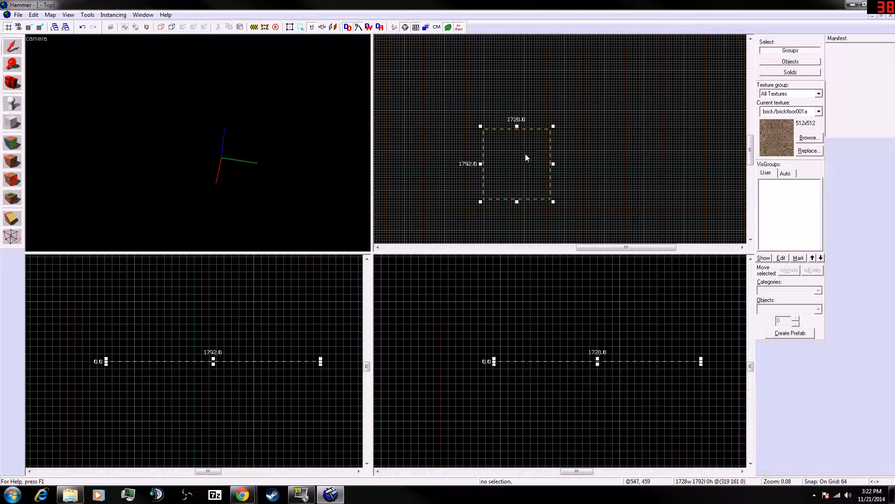
{"action": "mouse_move", "coordinate": [214, 361]}
{"action": "left_mouse_down"}
{"action": "mouse_move", "coordinate": [215, 394]}
{"action": "mouse_move", "coordinate": [232, 373]}
{"action": "mouse_move", "coordinate": [226, 358]}
{"action": "mouse_move", "coordinate": [231, 371]}
{"action": "left_mouse_up"}
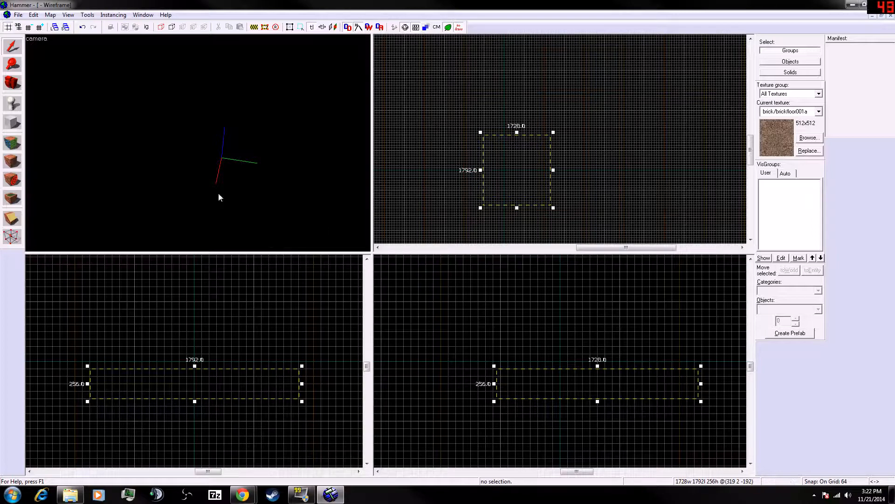
- Create the drawn 1024 × 1024 × 64 block as the floor brush
{"action": "left_click", "coordinate": [13, 122]}
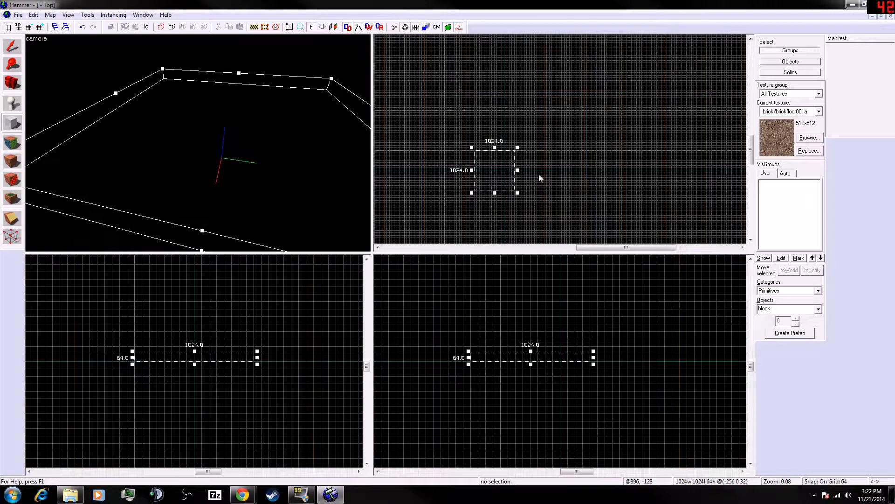
{"action": "key", "text": "Return"}
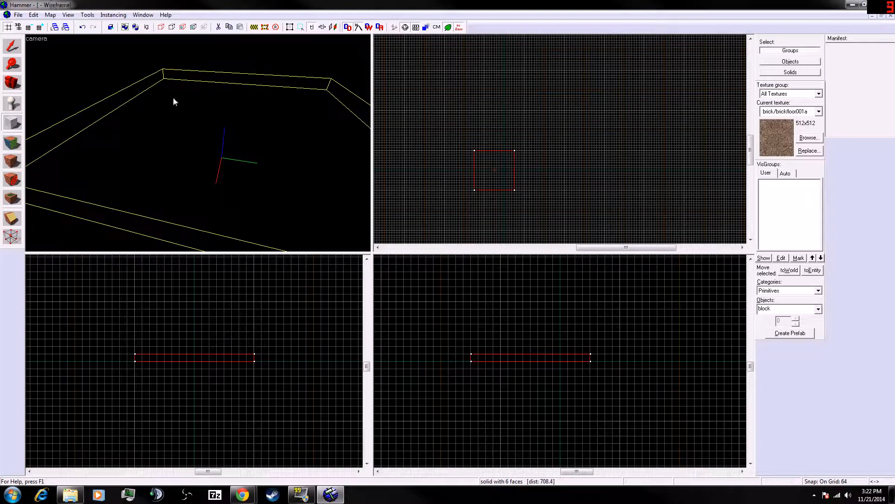
{"action": "left_click", "coordinate": [13, 46]}
{"action": "mouse_move", "coordinate": [532, 170]}
{"action": "left_mouse_down"}
{"action": "mouse_move", "coordinate": [519, 171]}
{"action": "mouse_move", "coordinate": [586, 162]}
{"action": "mouse_move", "coordinate": [580, 144]}
{"action": "left_mouse_up"}
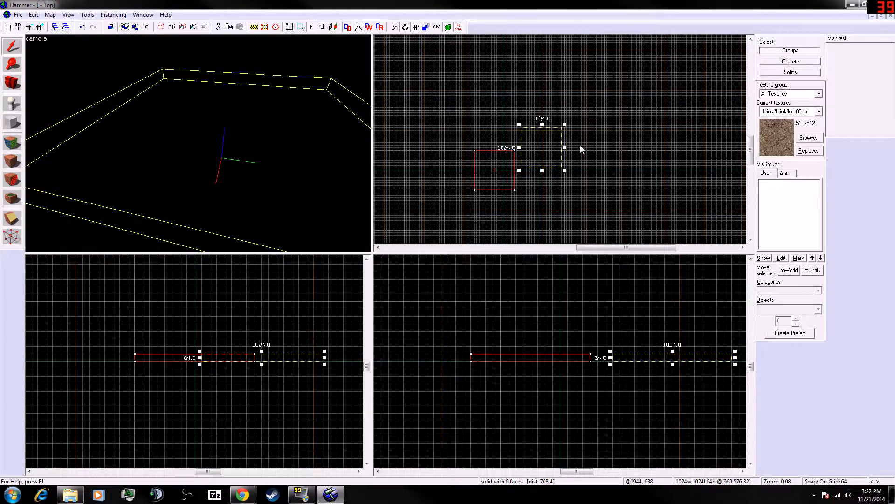
{"action": "key", "text": "Escape"}
{"action": "mouse_move", "coordinate": [512, 159]}
{"action": "left_mouse_down"}
{"action": "mouse_move", "coordinate": [520, 192]}
{"action": "mouse_move", "coordinate": [521, 182]}
{"action": "mouse_move", "coordinate": [503, 176]}
{"action": "left_mouse_up"}
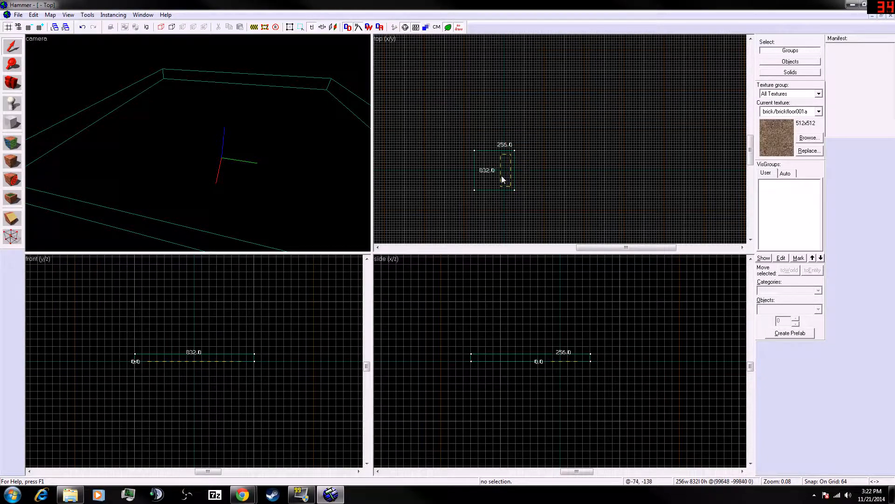
{"action": "key", "text": "Escape"}
- Select and inspect the floor brush in the top view, zooming in and out
{"action": "left_click", "coordinate": [515, 150]}
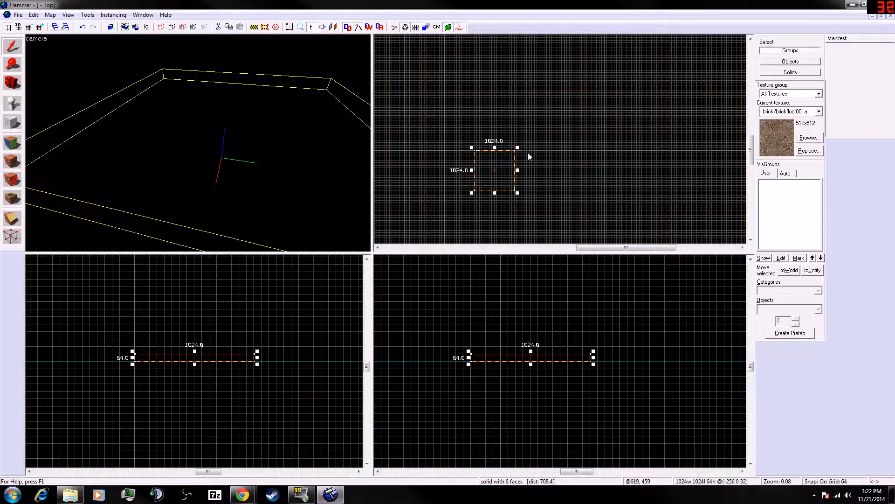
{"action": "mouse_move", "coordinate": [491, 168]}
{"action": "left_mouse_down"}
{"action": "mouse_move", "coordinate": [551, 147]}
{"action": "mouse_move", "coordinate": [494, 177]}
{"action": "left_mouse_up"}
{"action": "scroll", "coordinate": [550, 147], "scroll_direction": "up", "scroll_amount": 1}
{"action": "scroll", "coordinate": [493, 177], "scroll_direction": "up", "scroll_amount": 2}
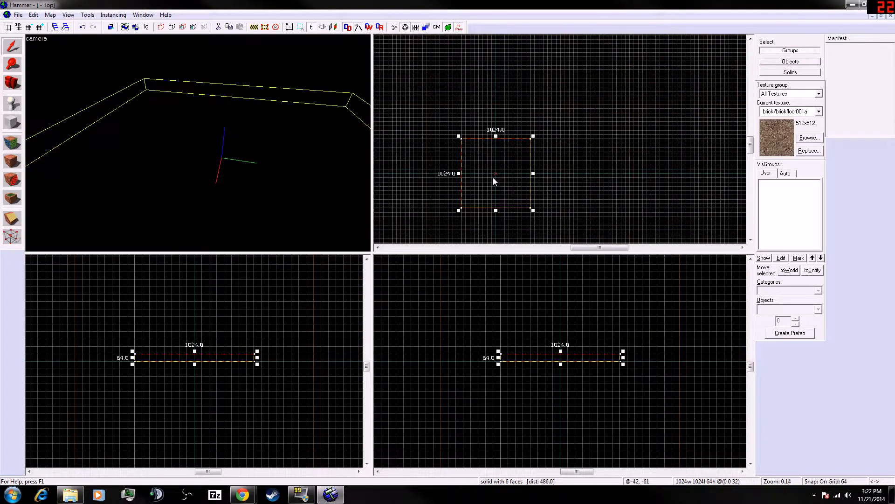
{"action": "scroll", "coordinate": [494, 175], "scroll_direction": "up", "scroll_amount": 1}
{"action": "scroll", "coordinate": [496, 175], "scroll_direction": "up", "scroll_amount": 7}
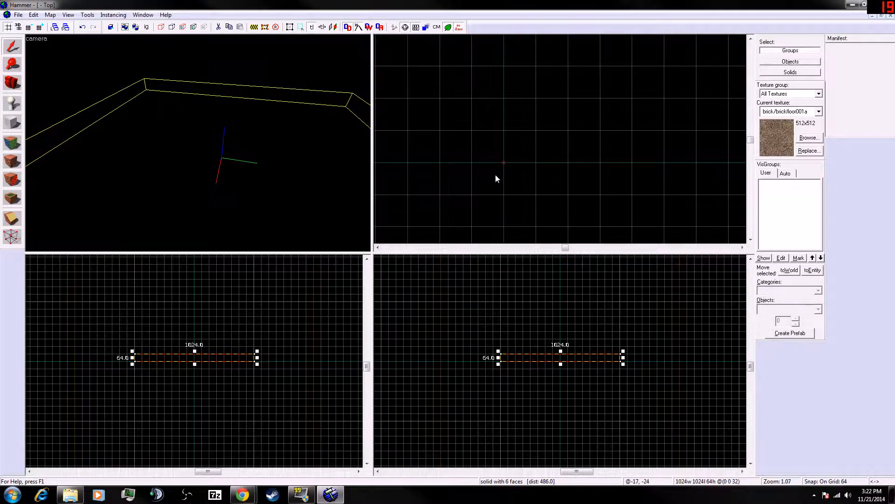
{"action": "scroll", "coordinate": [495, 175], "scroll_direction": "down", "scroll_amount": 6}
{"action": "left_click", "coordinate": [547, 151]}
{"action": "left_click", "coordinate": [595, 144]}
{"action": "scroll", "coordinate": [595, 144], "scroll_direction": "down", "scroll_amount": 1}
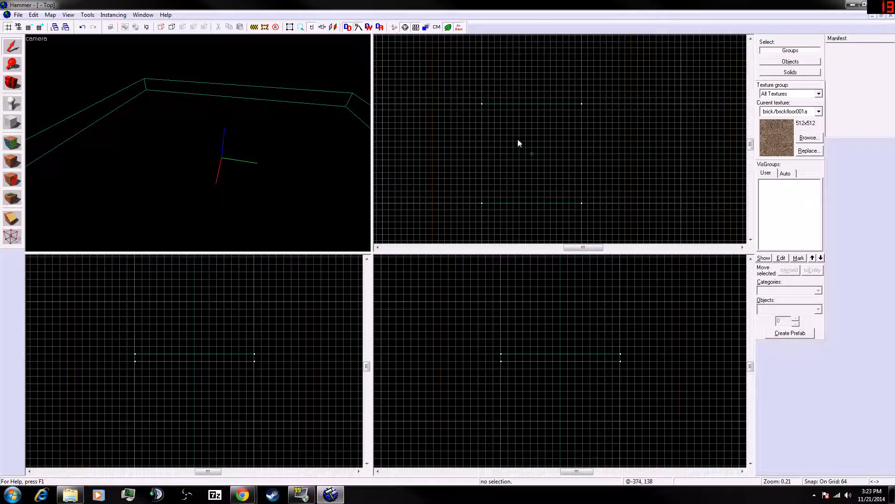
{"action": "left_click", "coordinate": [582, 161]}
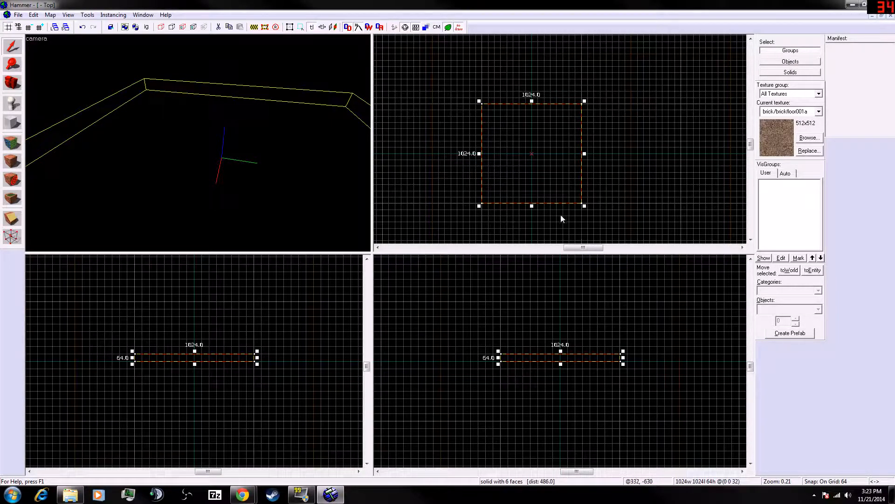
{"action": "left_click", "coordinate": [444, 185]}
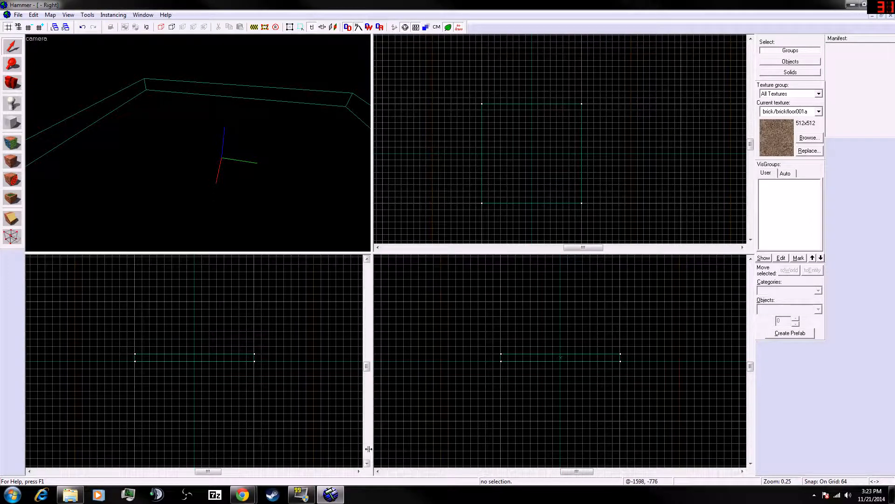
{"action": "key", "text": "c"}
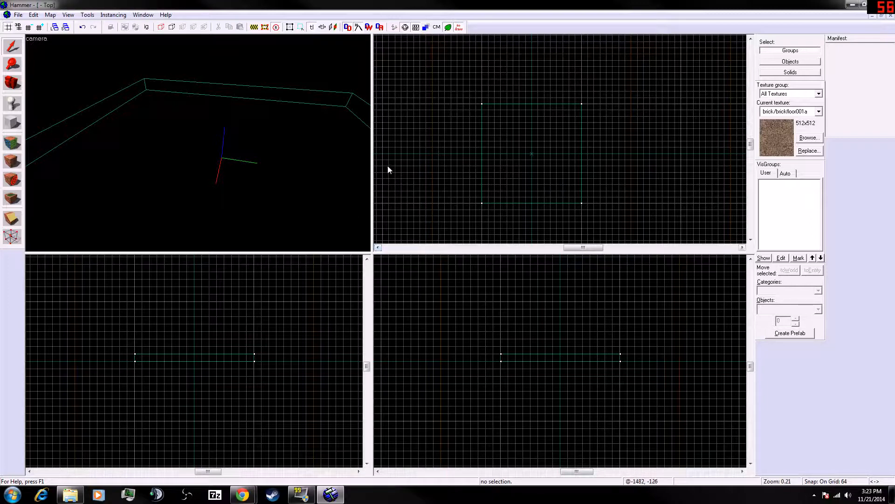
{"action": "key", "text": "z"}
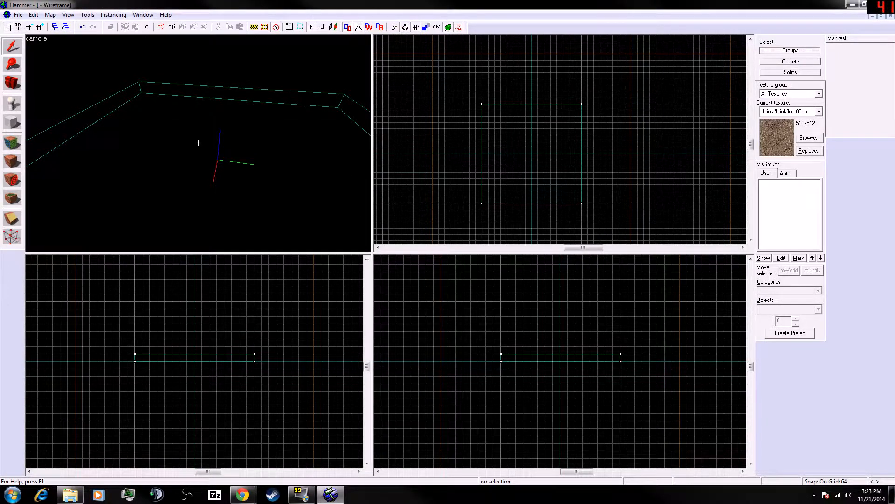
{"action": "key", "text": "z"}
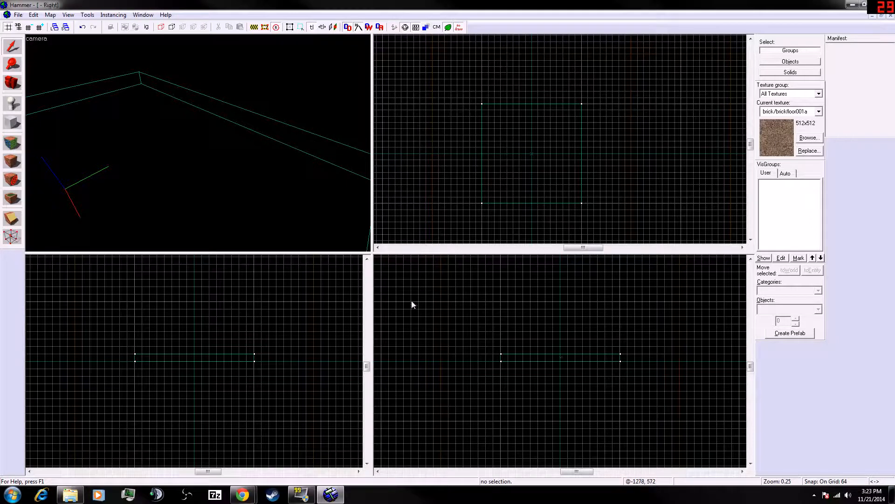
{"action": "left_click", "coordinate": [382, 40]}
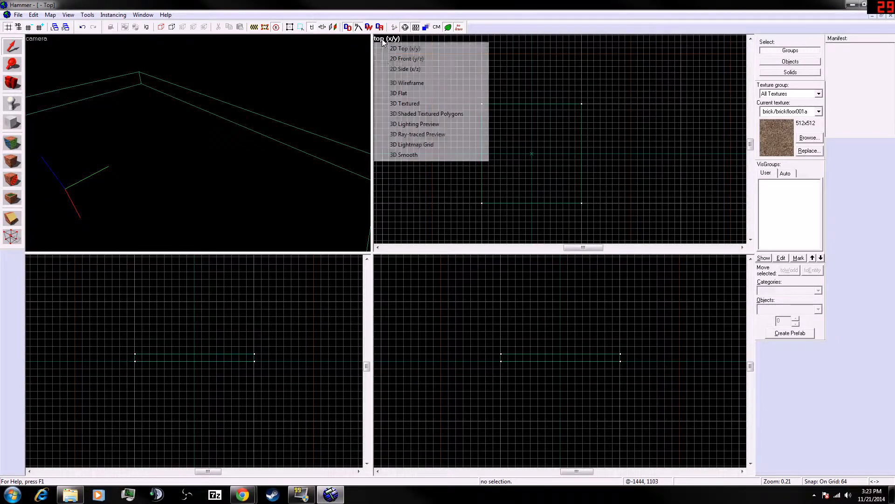
{"action": "left_click", "coordinate": [407, 256]}
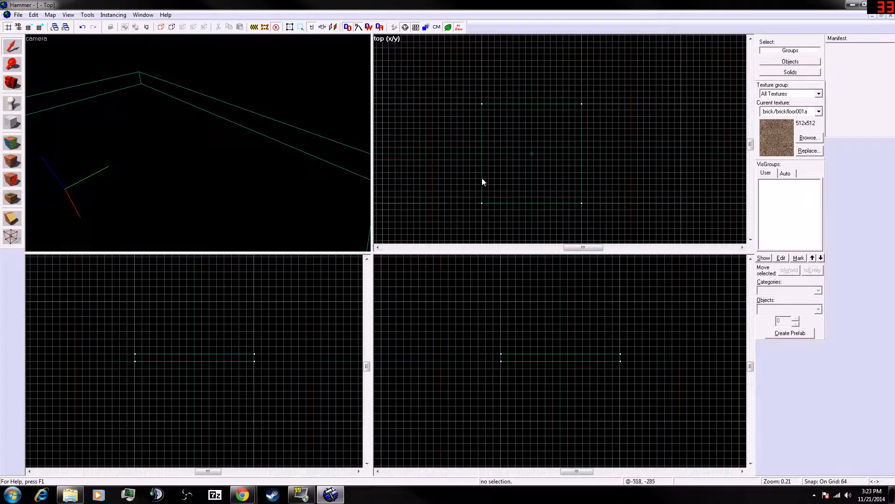
{"action": "right_click", "coordinate": [488, 134]}
{"action": "left_click", "coordinate": [460, 124]}
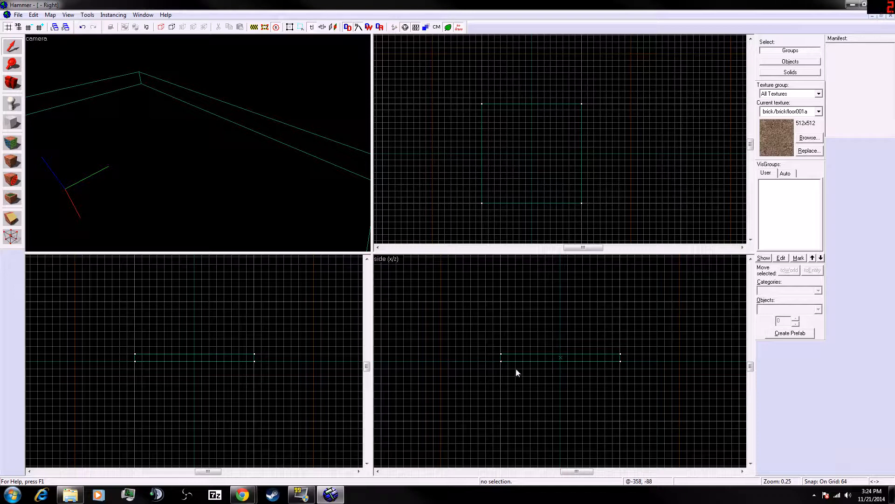
- Try to clone the floor brush upward in the side view
{"action": "left_click", "coordinate": [545, 357]}
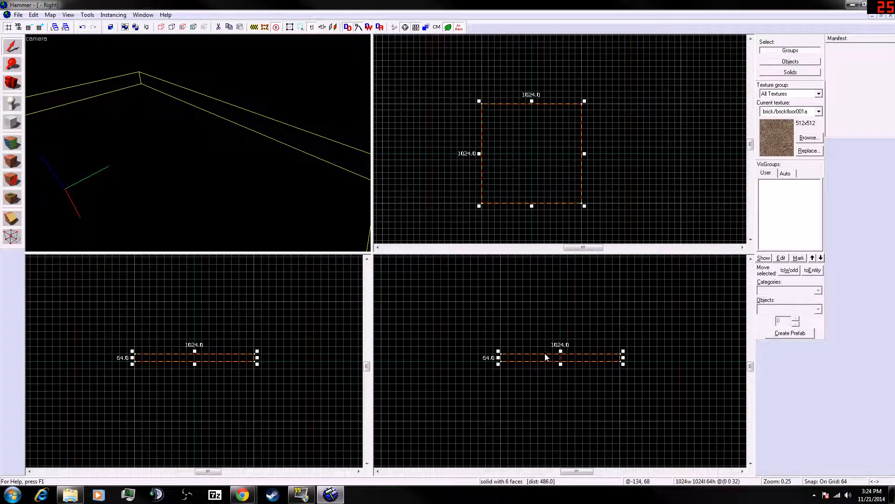
{"action": "left_click_drag", "start_coordinate": [545, 354], "coordinate": [543, 343], "text": "shift"}
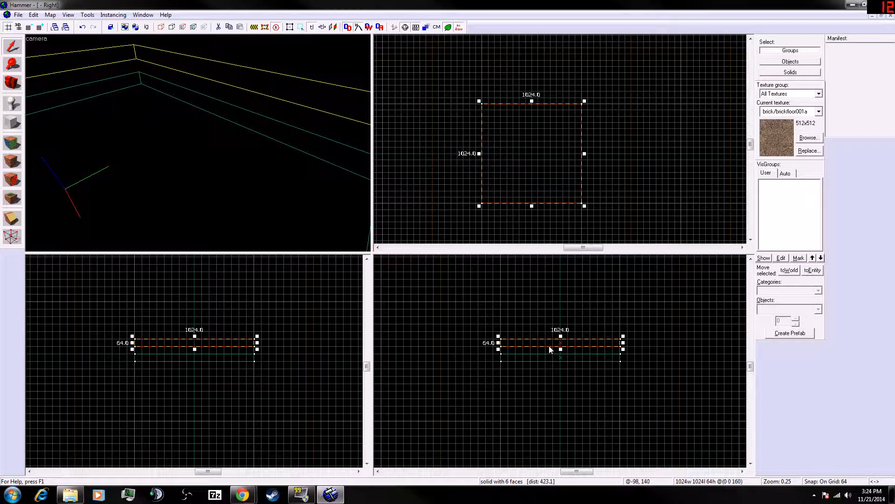
{"action": "mouse_move", "coordinate": [547, 348]}
{"action": "left_mouse_down"}
{"action": "mouse_move", "coordinate": [541, 359]}
{"action": "mouse_move", "coordinate": [543, 313]}
{"action": "left_mouse_up"}
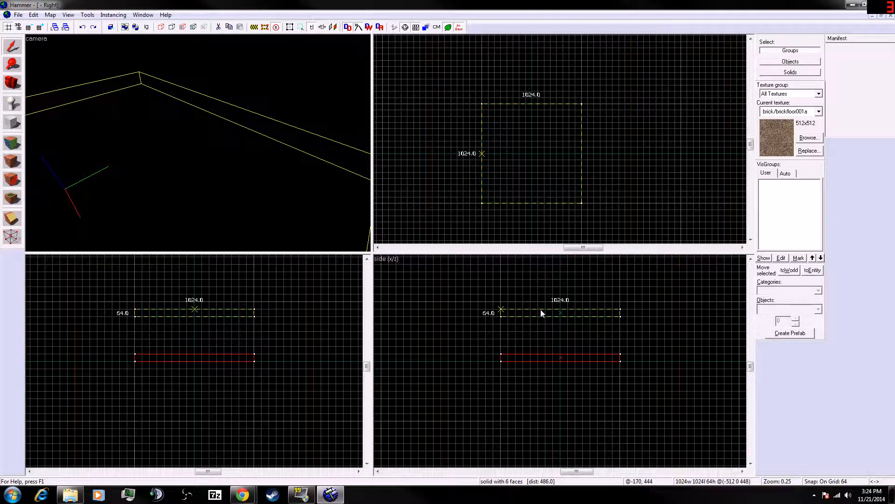
{"action": "left_click_drag", "start_coordinate": [541, 310], "coordinate": [545, 312]}
{"action": "right_click", "coordinate": [544, 311]}
{"action": "left_click", "coordinate": [534, 311]}
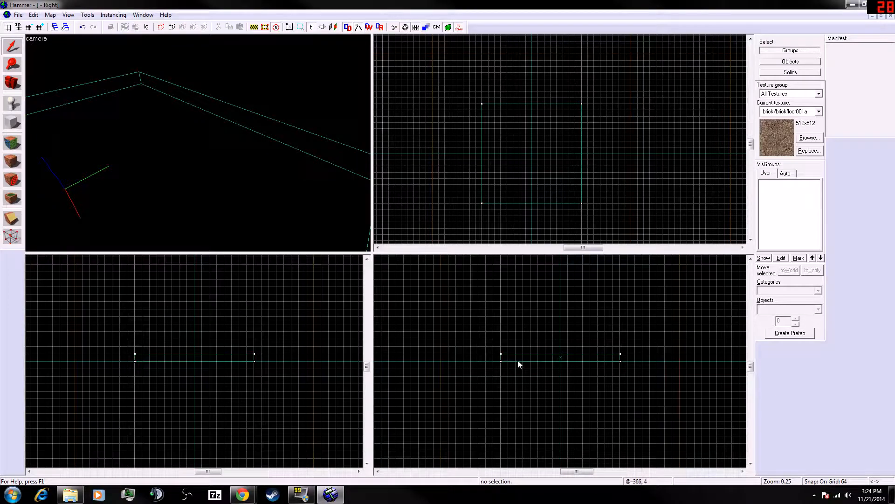
- Clone the floor brush upward in the side view to form the ceiling
{"action": "left_click_drag", "start_coordinate": [519, 357], "coordinate": [517, 271]}
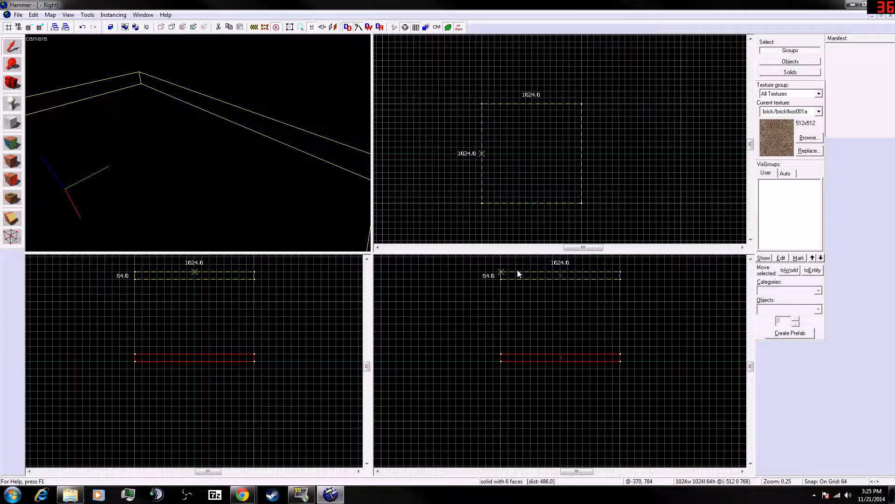
- Create the ceiling block and lower it slightly in the side view so it sits on the grid above the floor
{"action": "key", "text": "Return"}
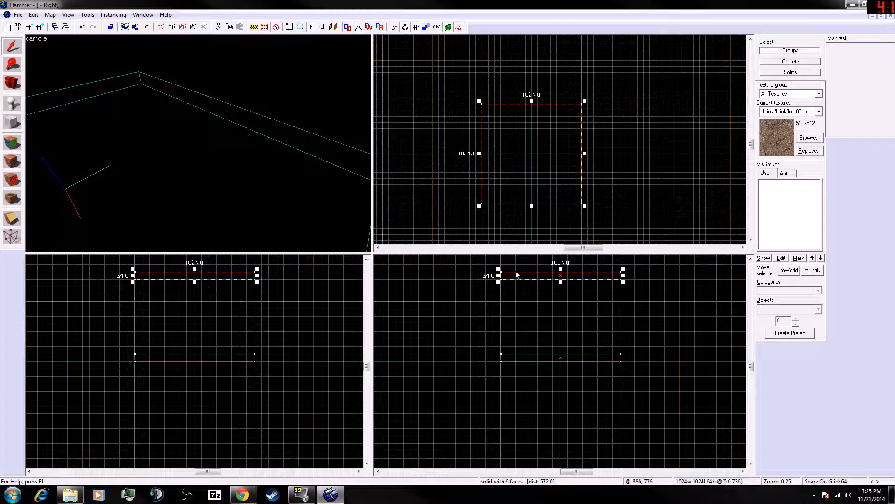
{"action": "left_click_drag", "start_coordinate": [534, 277], "coordinate": [537, 286]}
{"action": "left_click", "coordinate": [538, 296]}
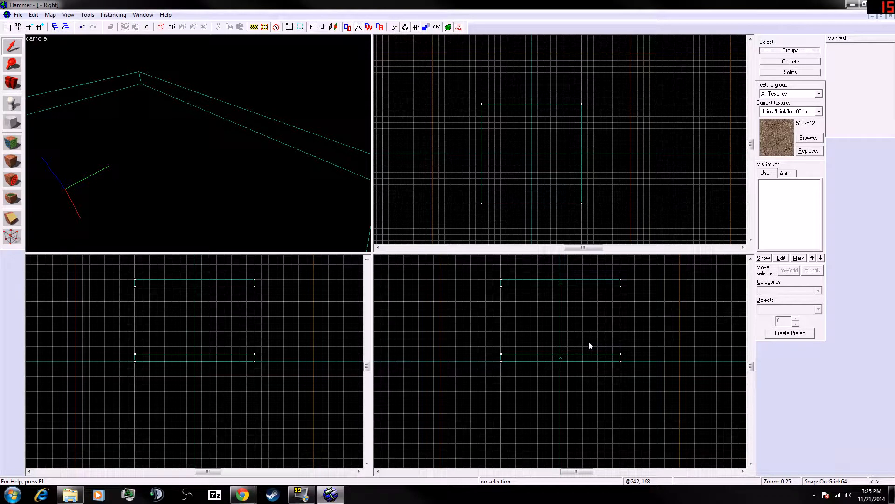
{"action": "scroll", "coordinate": [509, 357], "scroll_direction": "up", "scroll_amount": 2}
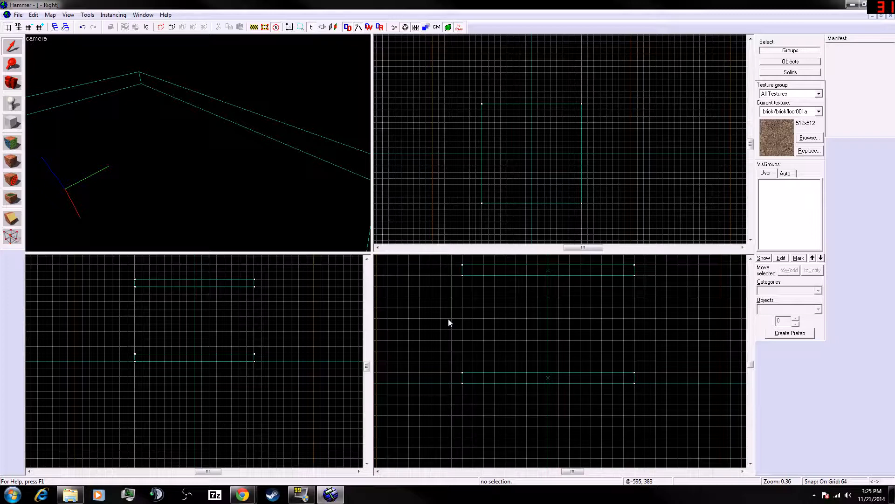
{"action": "left_click", "coordinate": [493, 276]}
{"action": "left_click_drag", "start_coordinate": [492, 275], "coordinate": [494, 286]}
{"action": "left_click", "coordinate": [533, 337]}
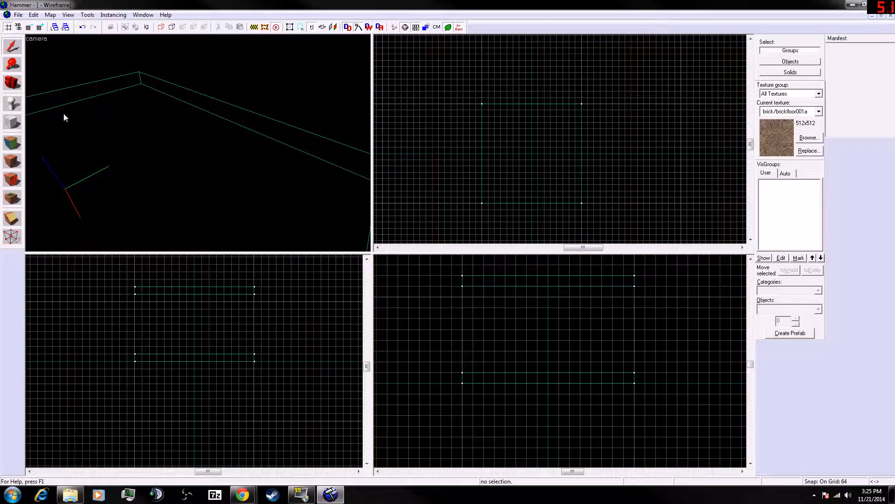
- Draw a 64 × 1024 × 512 wall block along one side of the room between floor and ceiling and create it
{"action": "left_click", "coordinate": [12, 122]}
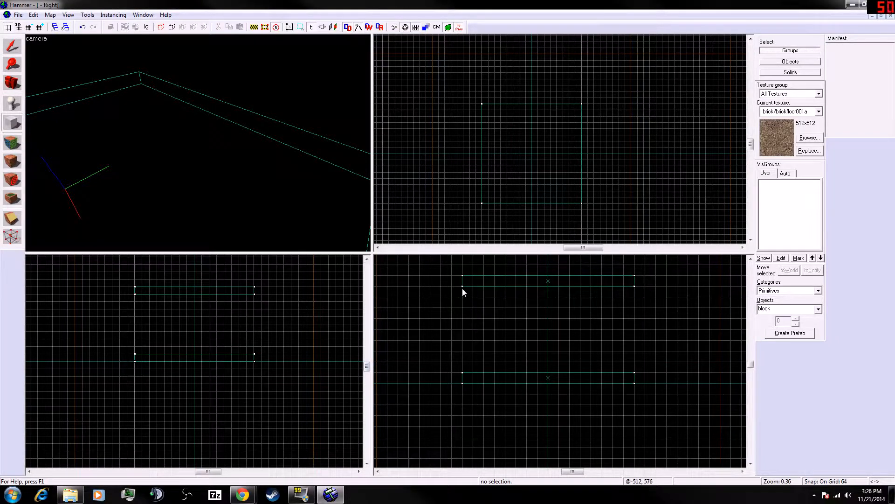
{"action": "left_click_drag", "start_coordinate": [462, 292], "coordinate": [457, 375]}
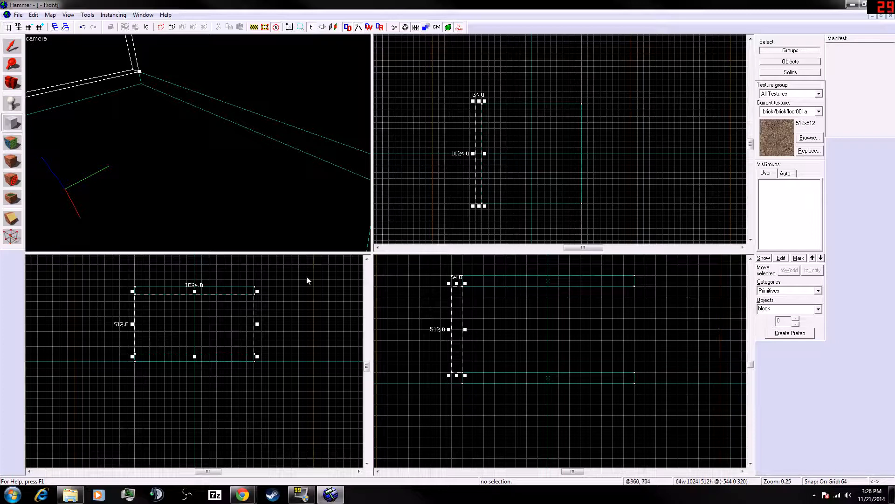
{"action": "scroll", "coordinate": [450, 384], "scroll_direction": "up", "scroll_amount": 8}
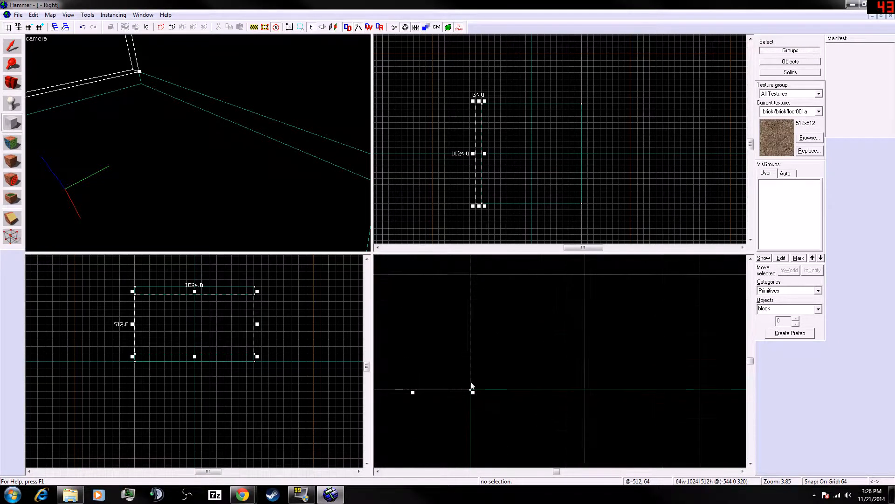
{"action": "left_click_drag", "start_coordinate": [485, 398], "coordinate": [492, 325]}
{"action": "scroll", "coordinate": [488, 452], "scroll_direction": "down", "scroll_amount": 3}
{"action": "scroll", "coordinate": [477, 452], "scroll_direction": "down", "scroll_amount": 2}
{"action": "scroll", "coordinate": [485, 392], "scroll_direction": "down", "scroll_amount": 4}
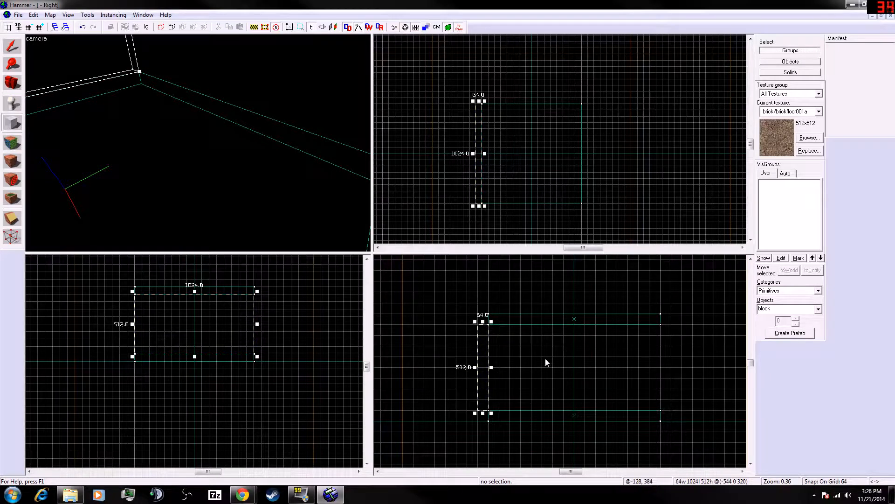
{"action": "key", "text": "Return"}
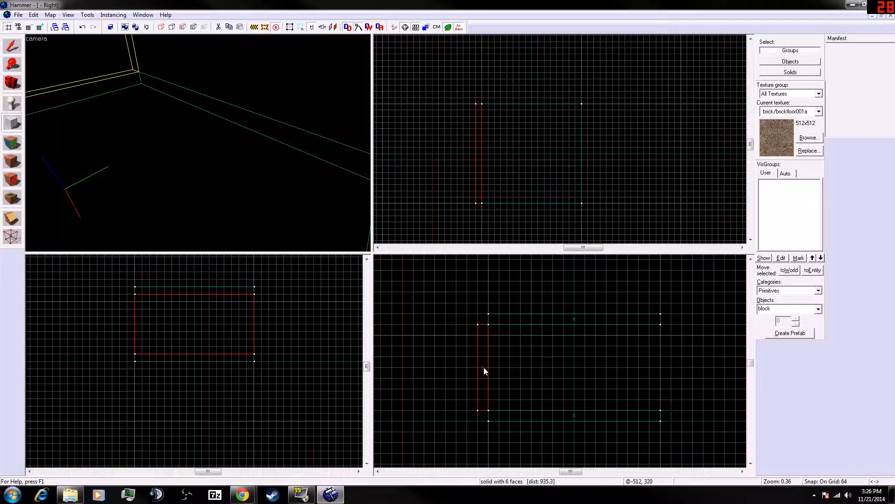
- Clone the wall across to the opposite side of the room
{"action": "key", "text": "shift+s"}
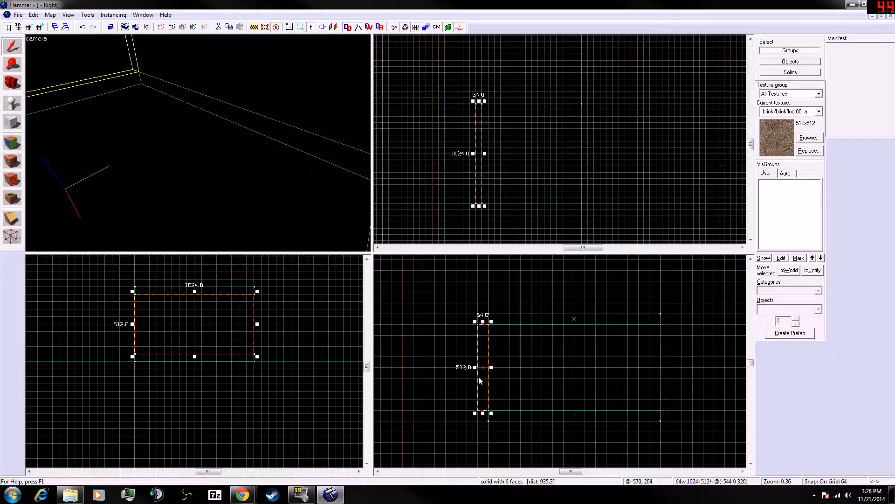
{"action": "left_click_drag", "start_coordinate": [478, 377], "coordinate": [665, 381], "text": "shift"}
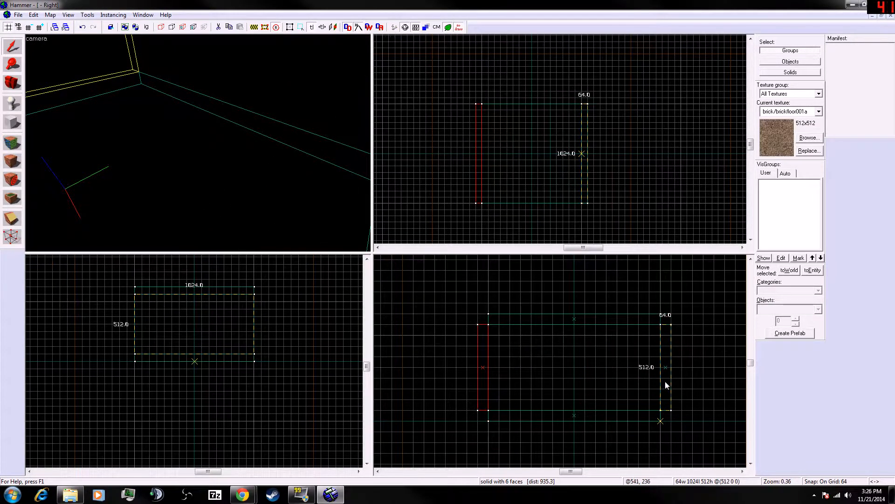
{"action": "left_click", "coordinate": [606, 458]}
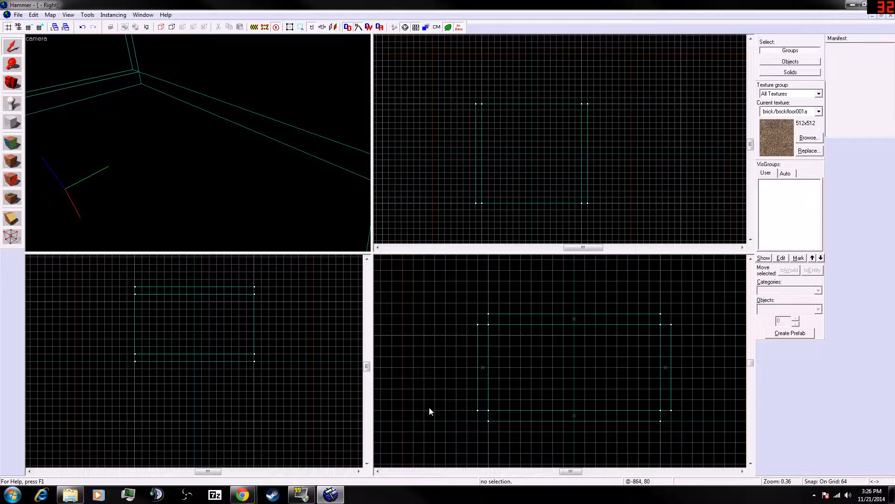
- Inspect the room's brushes in the 2D views and move the 3D camera around the structure
{"action": "scroll", "coordinate": [199, 323], "scroll_direction": "up", "scroll_amount": 2}
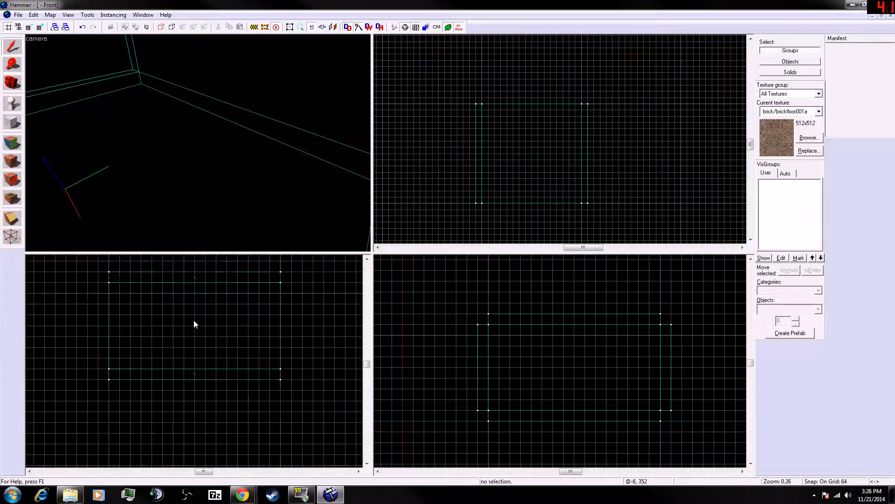
{"action": "left_click", "coordinate": [242, 312]}
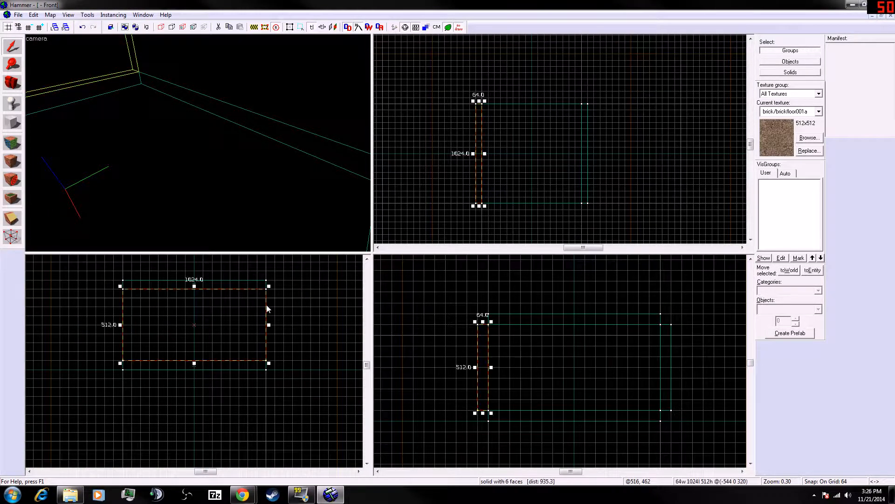
{"action": "left_click", "coordinate": [315, 330]}
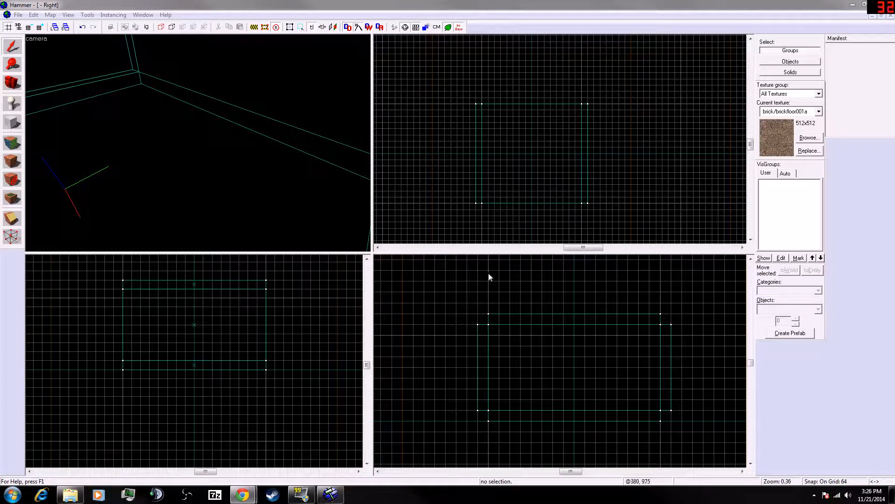
{"action": "left_click", "coordinate": [388, 261]}
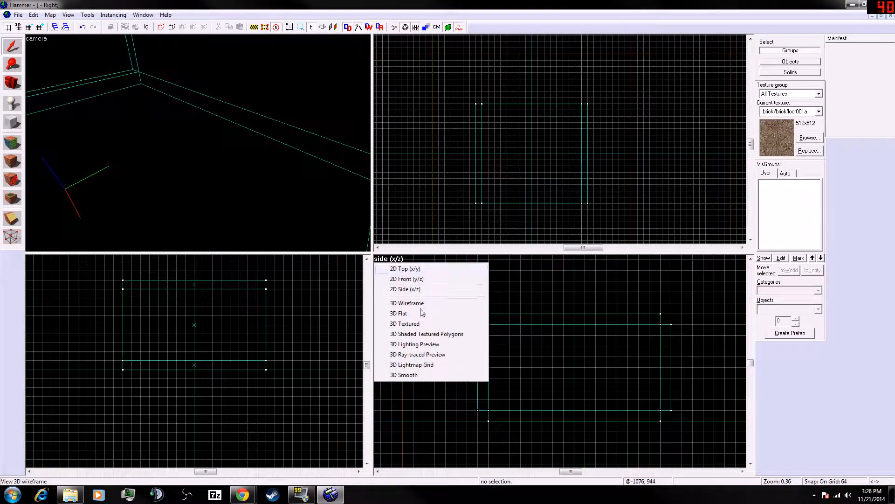
{"action": "left_click", "coordinate": [424, 292]}
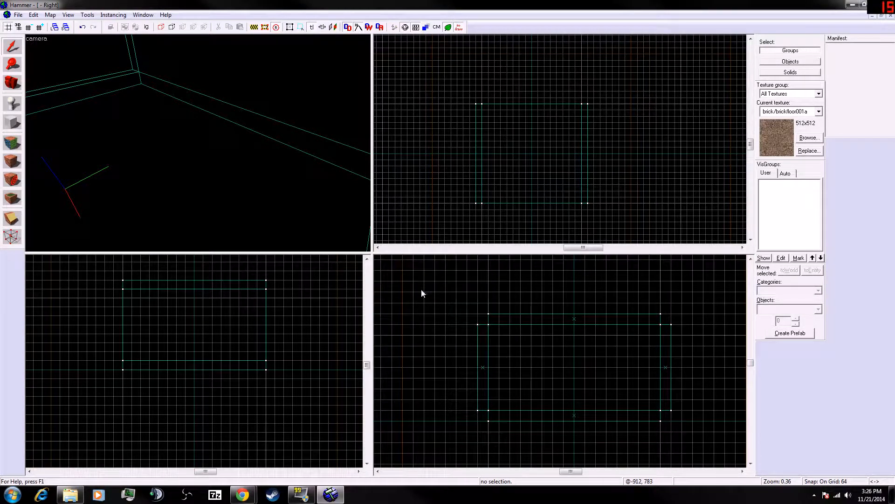
{"action": "left_click", "coordinate": [394, 259]}
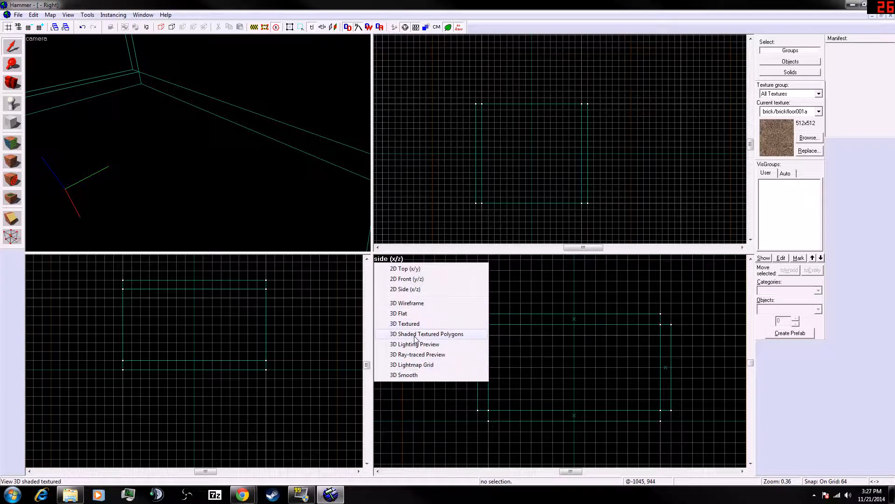
{"action": "left_click", "coordinate": [515, 353]}
{"action": "scroll", "coordinate": [229, 144], "scroll_direction": "down", "scroll_amount": 8}
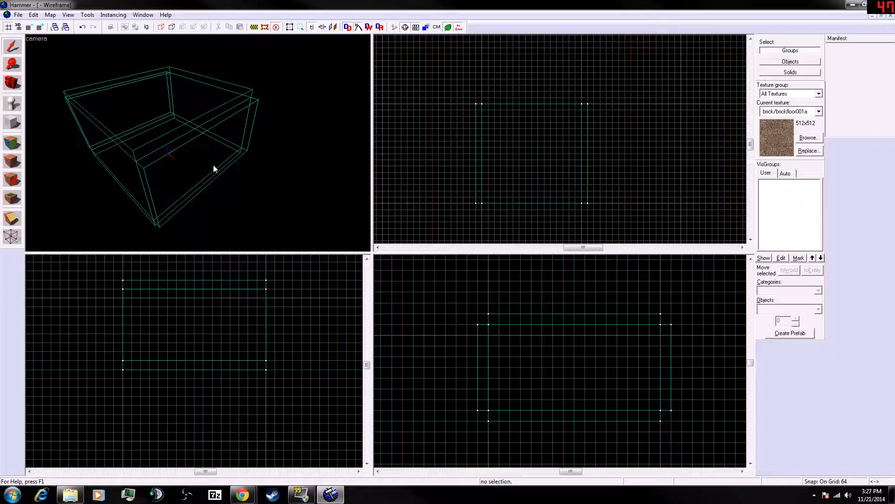
{"action": "left_click", "coordinate": [213, 164]}
{"action": "key", "text": "a"}
{"action": "left_click", "coordinate": [322, 223]}
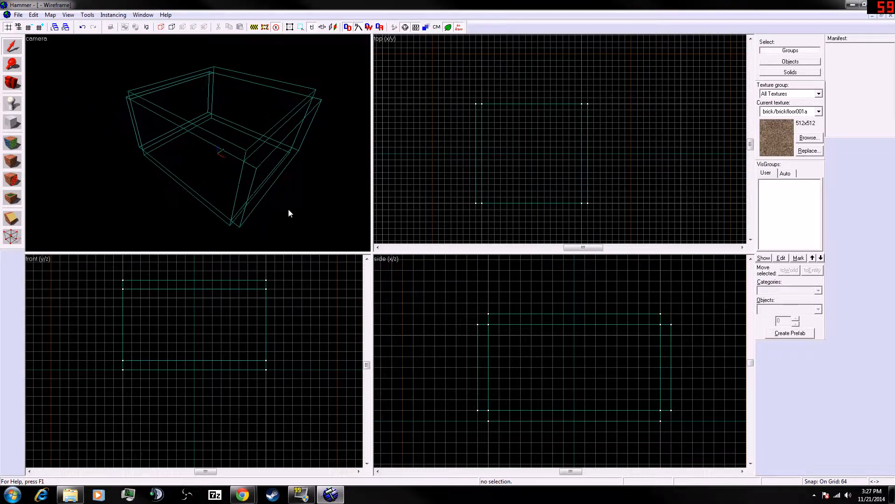
{"action": "key", "text": "z"}
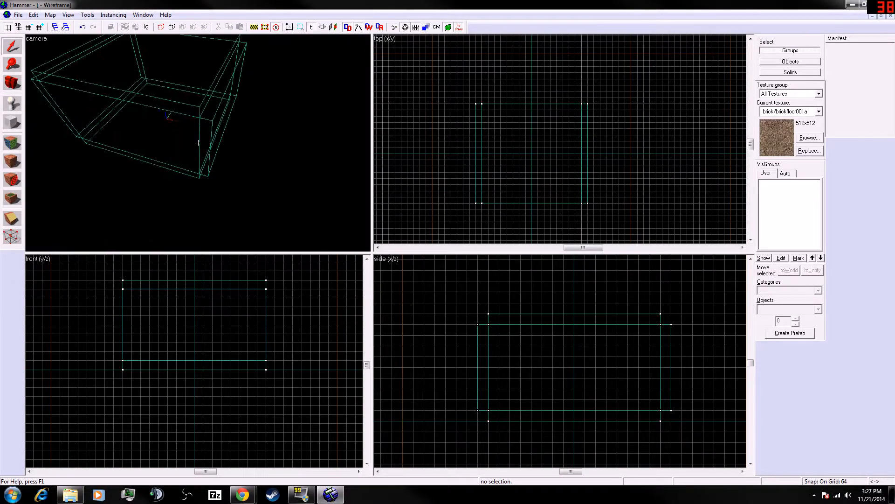
{"action": "key", "text": "a"}
{"action": "key", "text": "z"}
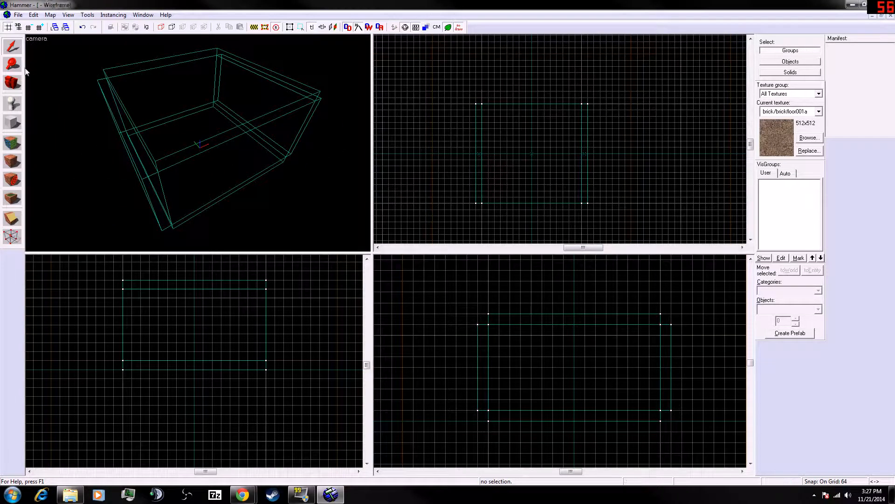
{"action": "left_click", "coordinate": [12, 122]}
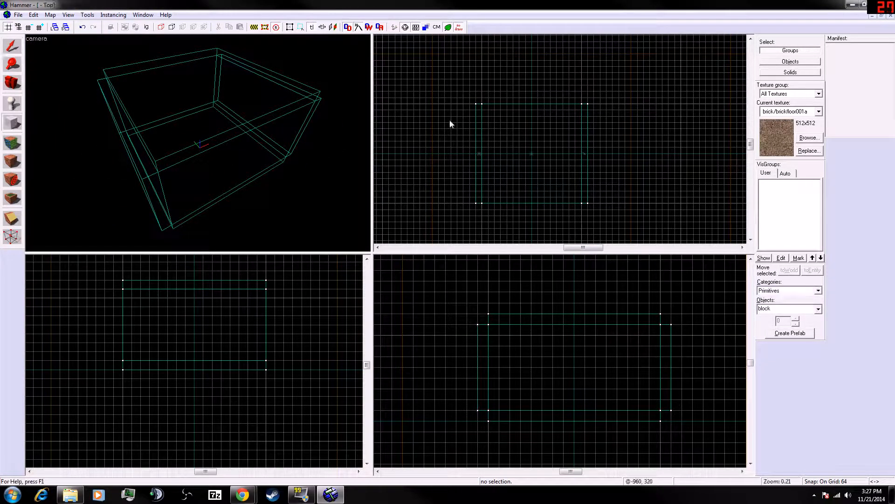
{"action": "left_click", "coordinate": [13, 46]}
{"action": "left_click", "coordinate": [382, 259]}
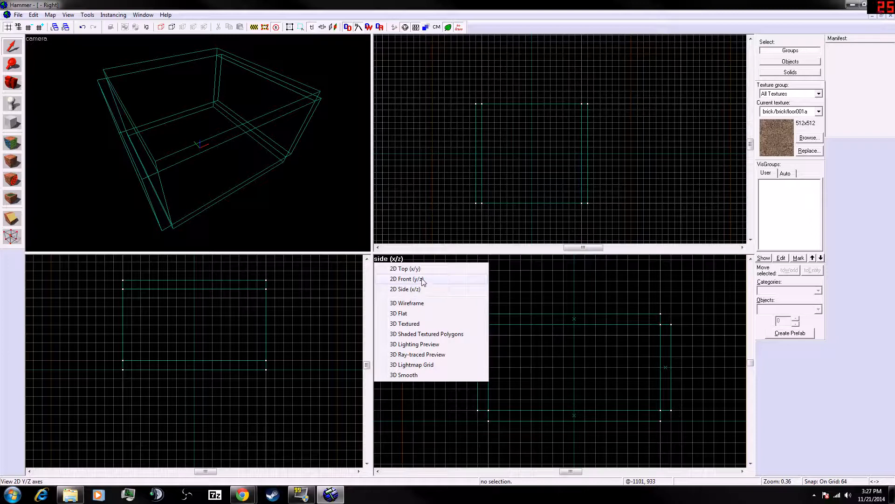
{"action": "left_click", "coordinate": [531, 276]}
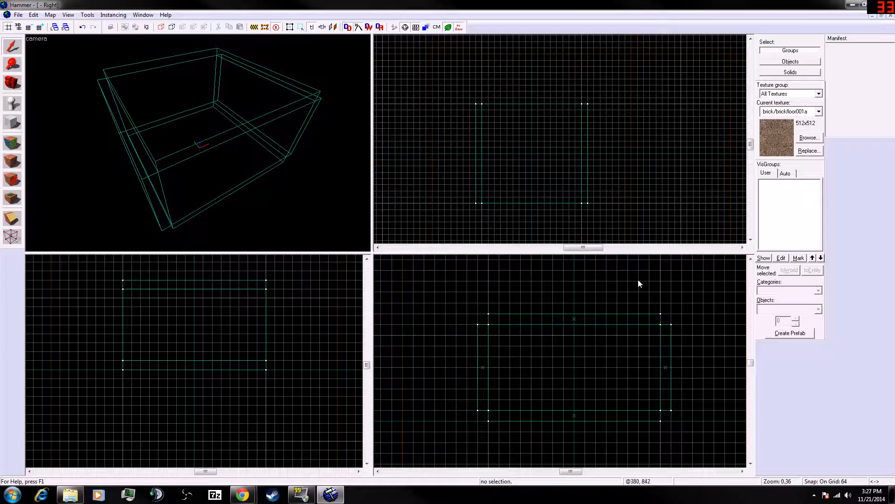
{"action": "right_click", "coordinate": [620, 285]}
{"action": "left_click", "coordinate": [573, 282]}
{"action": "right_click", "coordinate": [572, 283]}
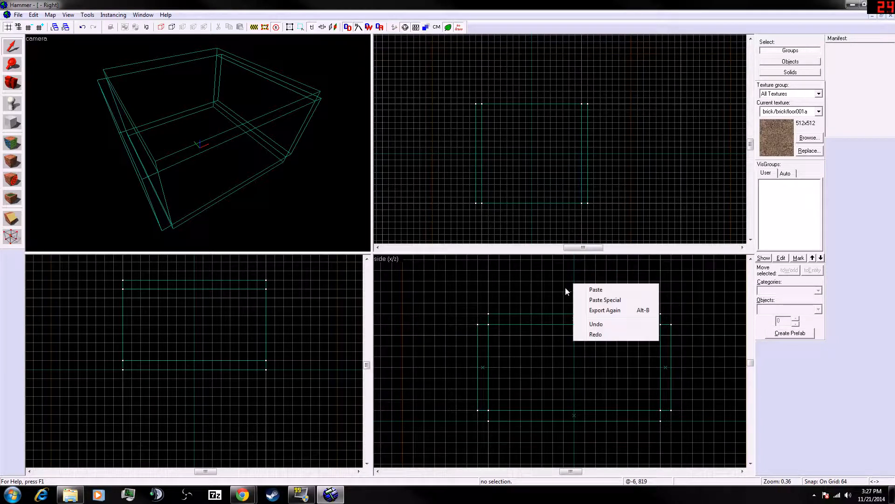
{"action": "left_click", "coordinate": [553, 283]}
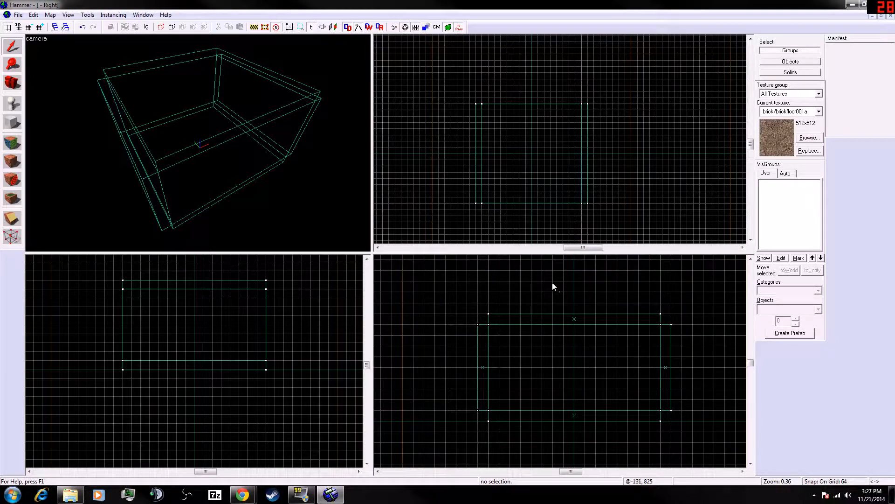
- Draw a 1024 × 64 × 512 wall block along the room's back edge in the top view and create it
{"action": "left_click", "coordinate": [13, 120]}
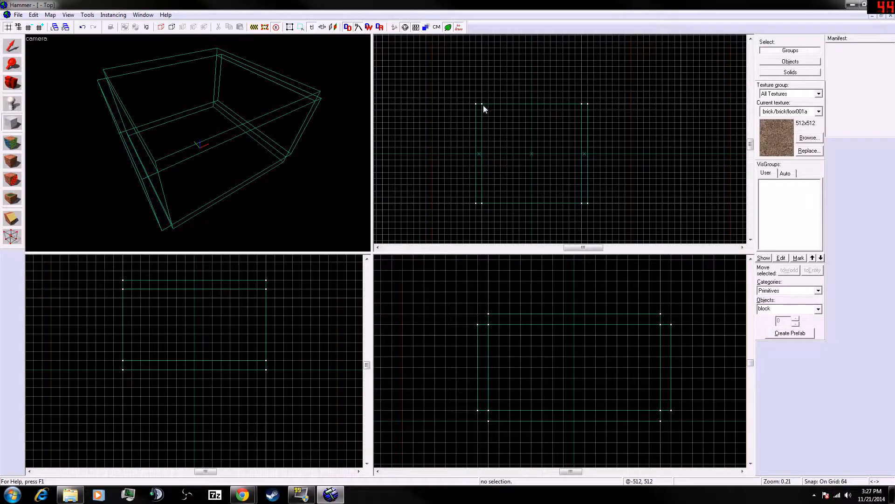
{"action": "left_click_drag", "start_coordinate": [580, 99], "coordinate": [480, 106]}
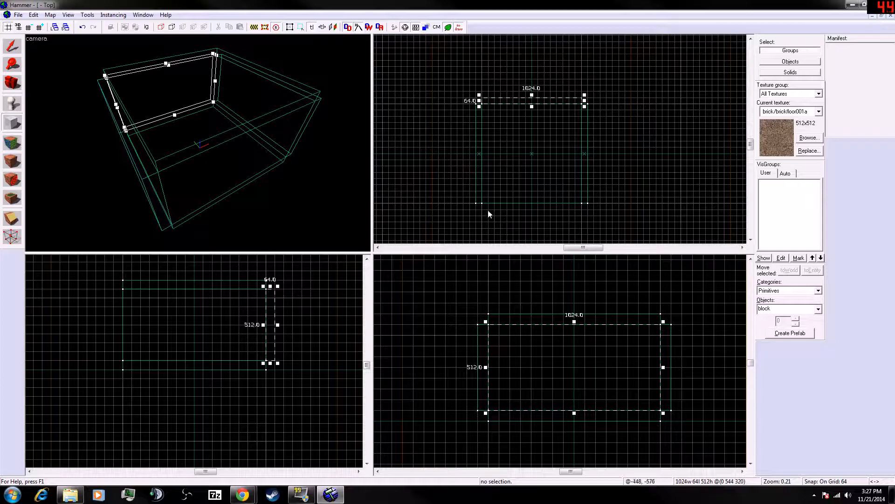
{"action": "left_click_drag", "start_coordinate": [482, 204], "coordinate": [586, 214]}
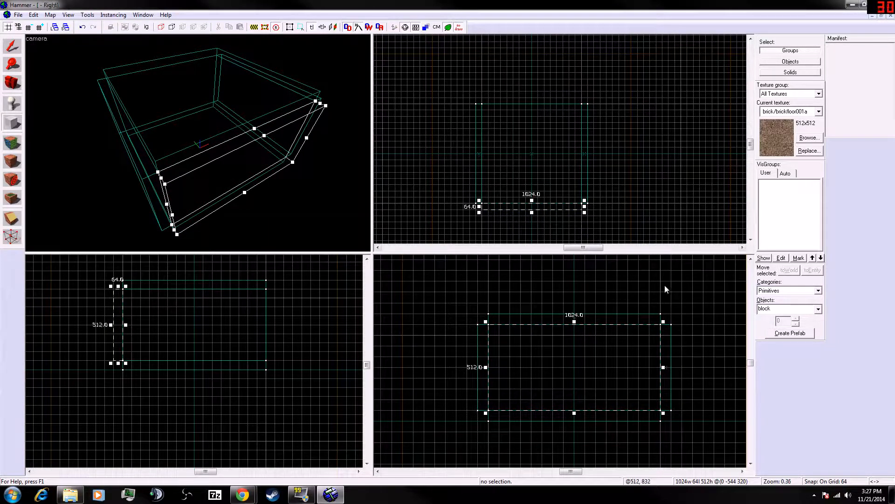
{"action": "key", "text": "a"}
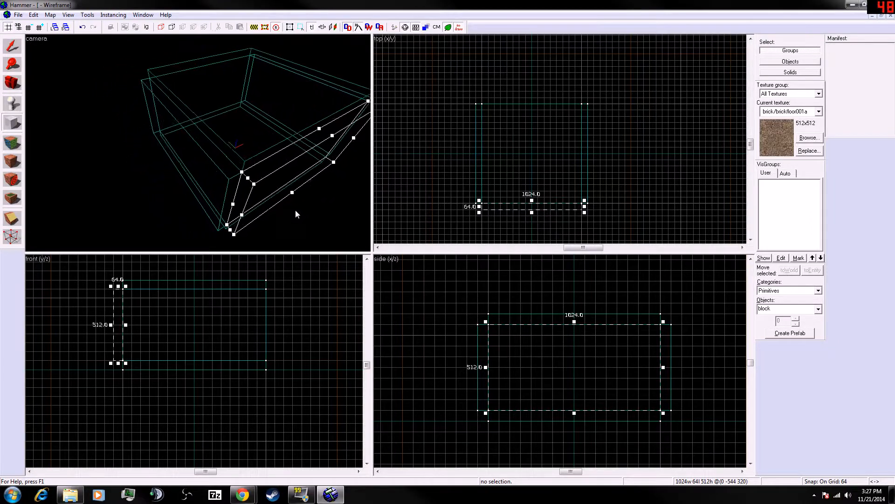
{"action": "key", "text": "d"}
{"action": "key", "text": "s"}
{"action": "key", "text": "d"}
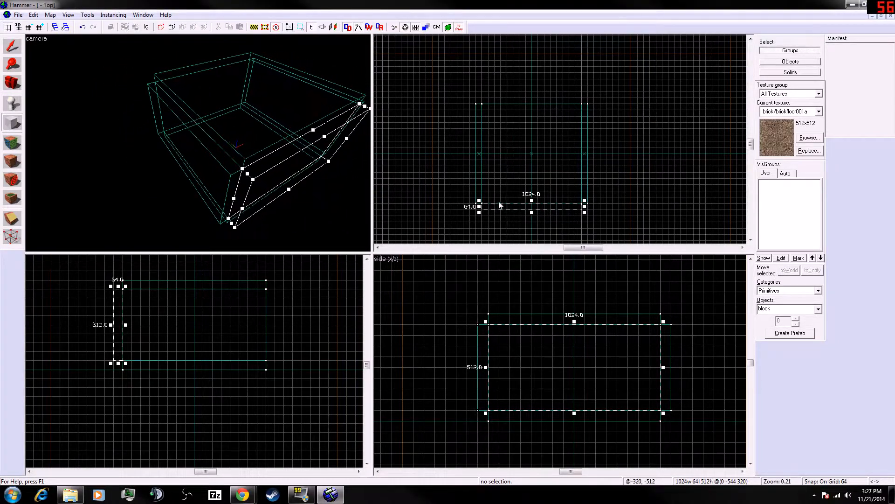
{"action": "mouse_move", "coordinate": [500, 211]}
{"action": "left_mouse_down"}
{"action": "mouse_move", "coordinate": [508, 218]}
{"action": "mouse_move", "coordinate": [494, 211]}
{"action": "left_mouse_up"}
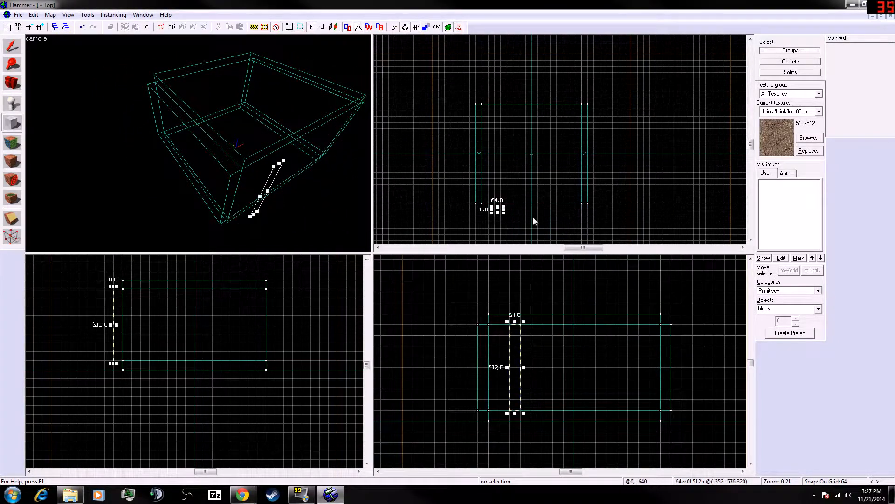
{"action": "left_click_drag", "start_coordinate": [581, 105], "coordinate": [482, 107]}
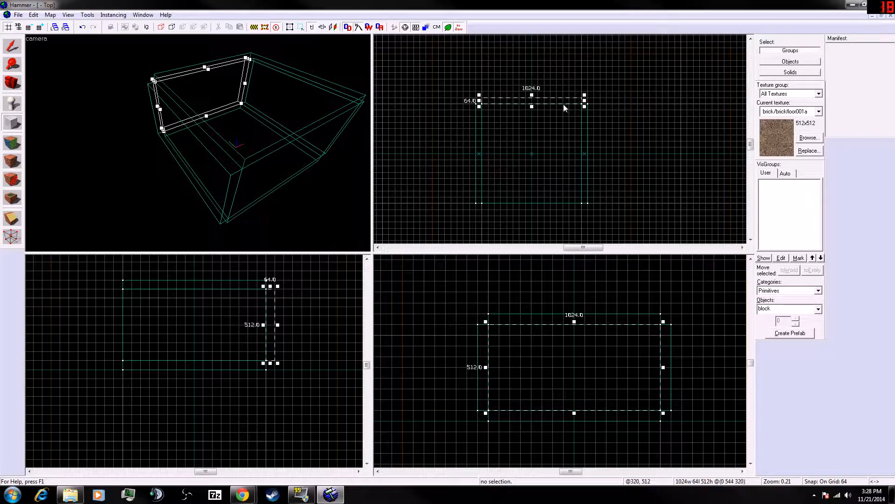
{"action": "key", "text": "Return"}
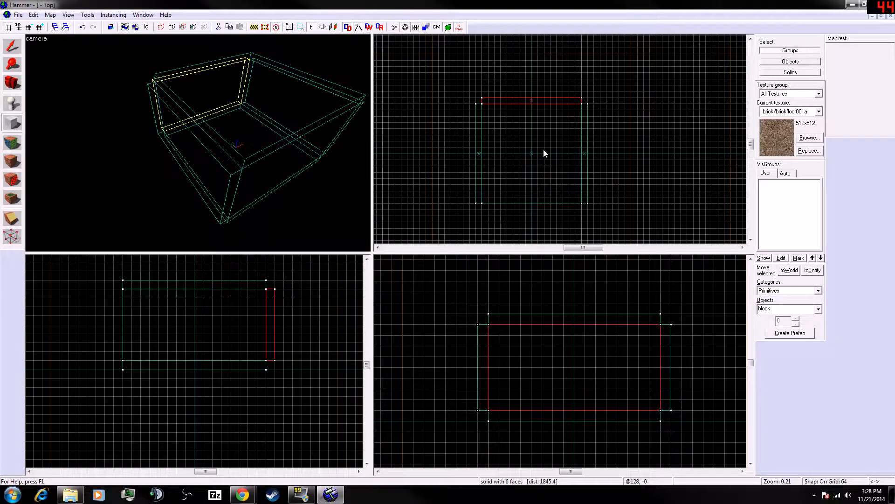
- Draw the fourth wall block along the room's front edge in the top view and create it
{"action": "left_click_drag", "start_coordinate": [581, 207], "coordinate": [479, 211]}
{"action": "key", "text": "Return"}
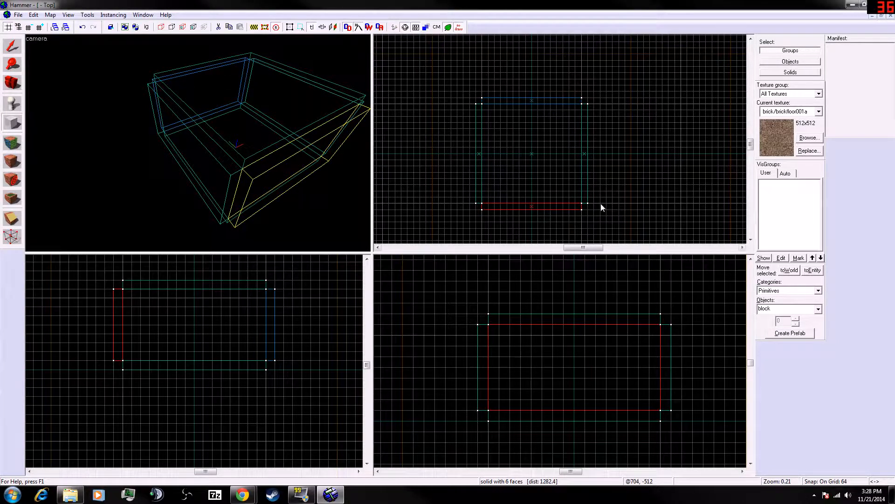
- Fly the 3D camera around and through the room to inspect the walls, floor and ceiling
{"action": "key", "text": "a"}
{"action": "key", "text": "w"}
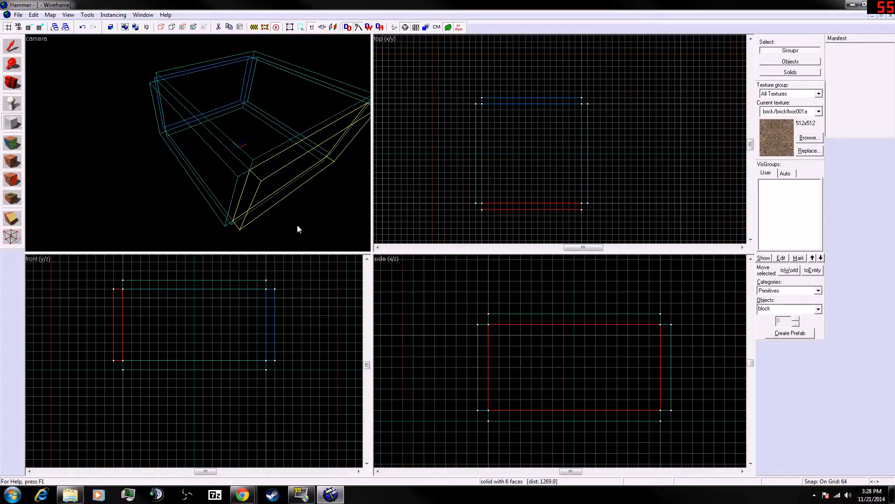
{"action": "key", "text": "s"}
{"action": "key", "text": "d"}
{"action": "key", "text": "z"}
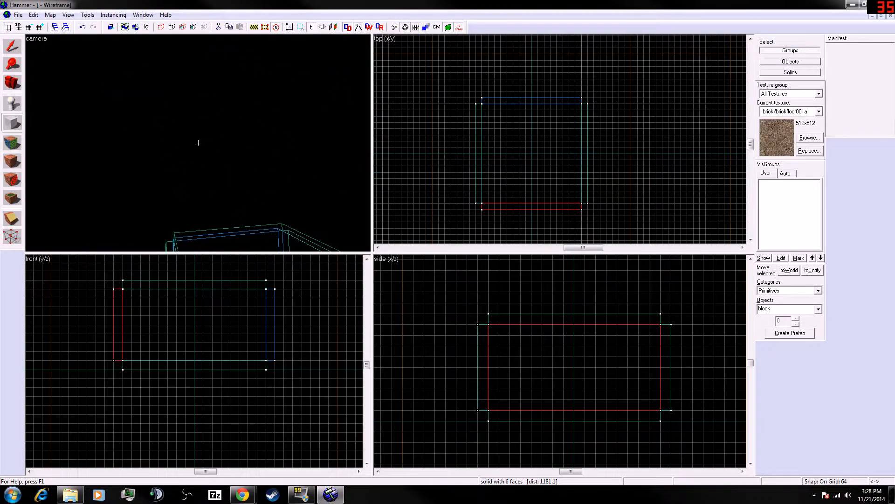
{"action": "key", "text": "d"}
{"action": "key", "text": "shift+w"}
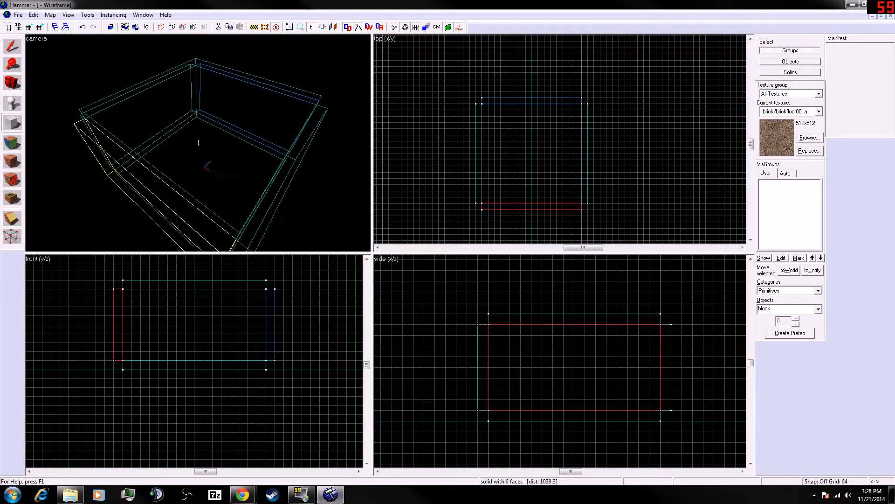
{"action": "key", "text": "shift+d"}
{"action": "key", "text": "shift+s"}
{"action": "key", "text": "shift+a"}
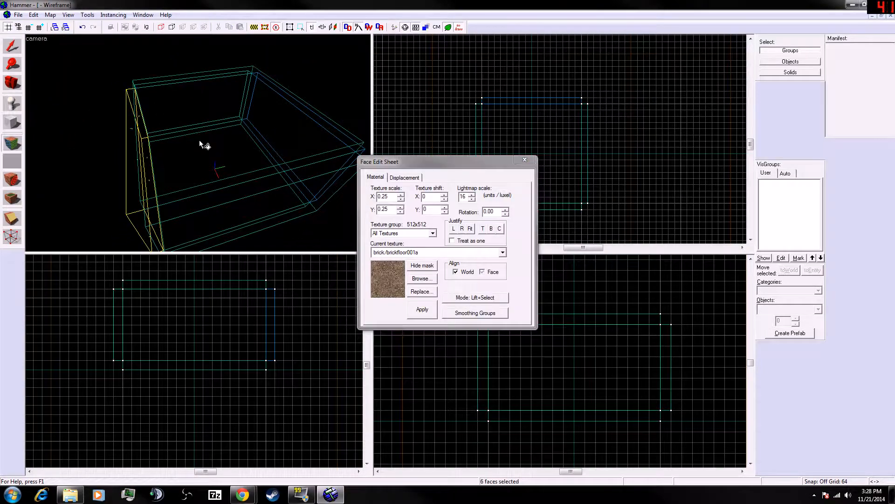
{"action": "left_click", "coordinate": [520, 159]}
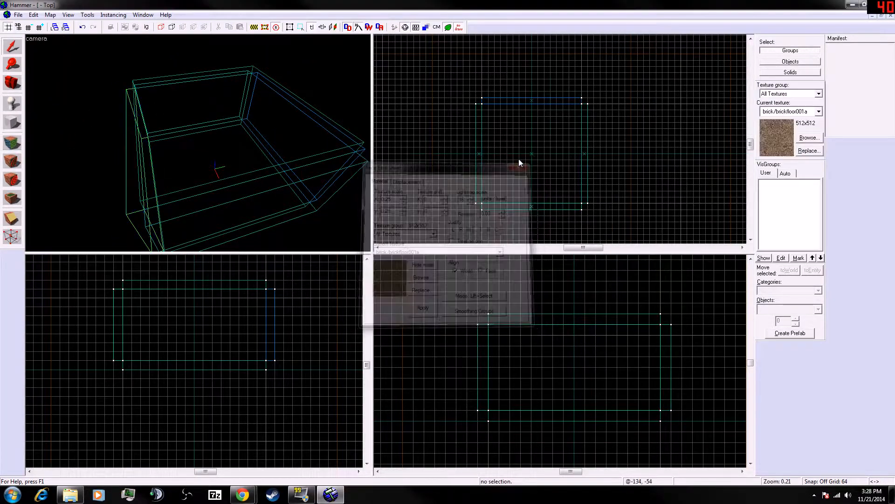
{"action": "left_click", "coordinate": [254, 168]}
{"action": "key", "text": "a"}
{"action": "left_click", "coordinate": [279, 167]}
{"action": "key", "text": "z"}
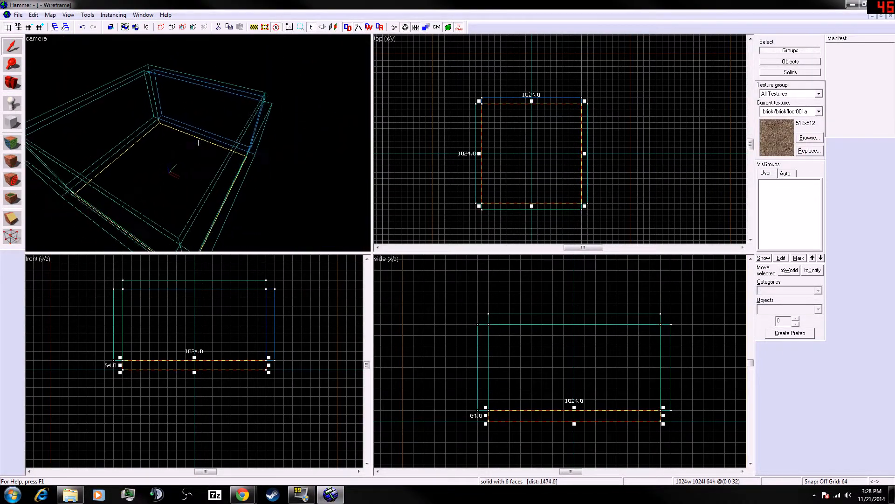
{"action": "key", "text": "Escape"}
{"action": "key", "text": "a"}
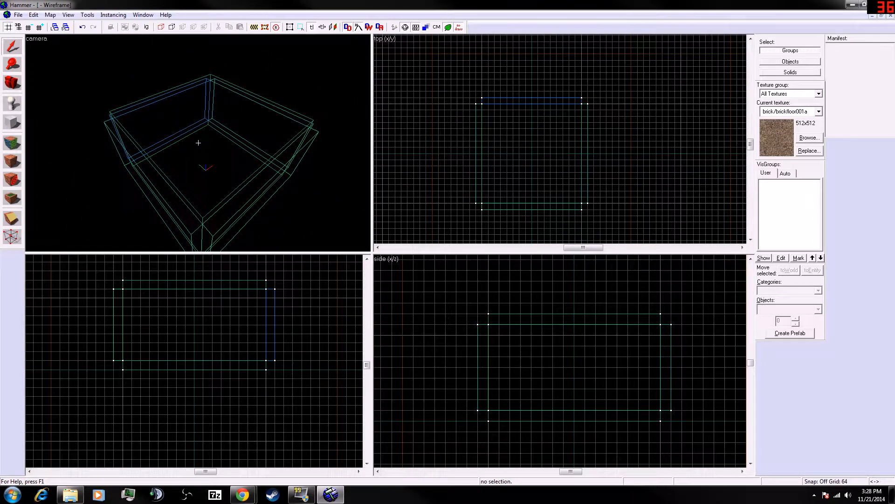
- Read the tutorial's remaining steps for finishing and checking the room
{"action": "key", "text": "alt+Tab"}
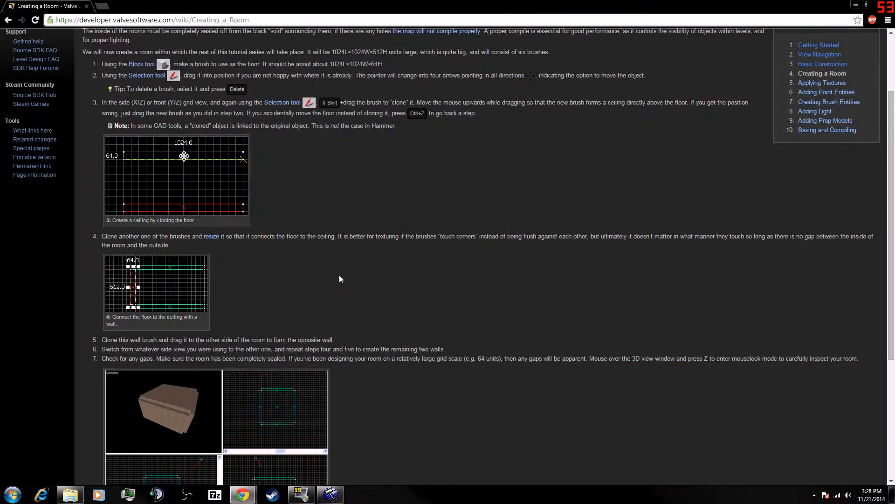
{"action": "scroll", "coordinate": [169, 349], "scroll_direction": "down", "scroll_amount": 1}
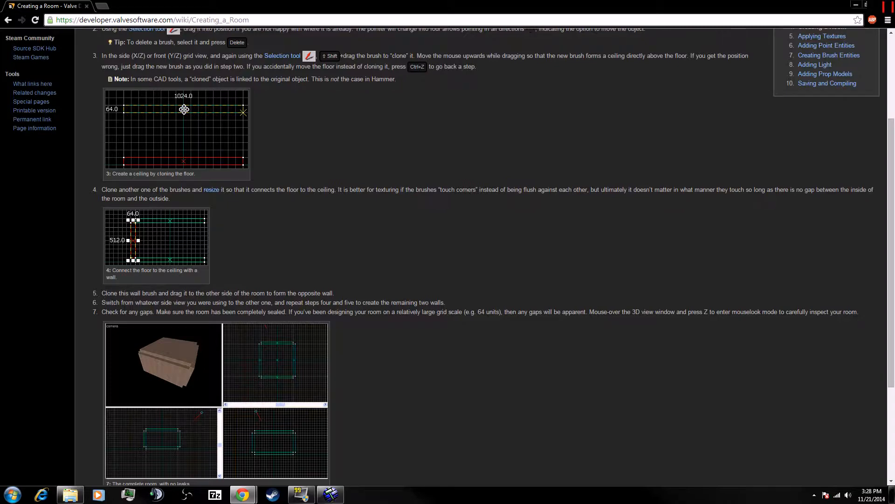
{"action": "scroll", "coordinate": [222, 239], "scroll_direction": "down", "scroll_amount": 1}
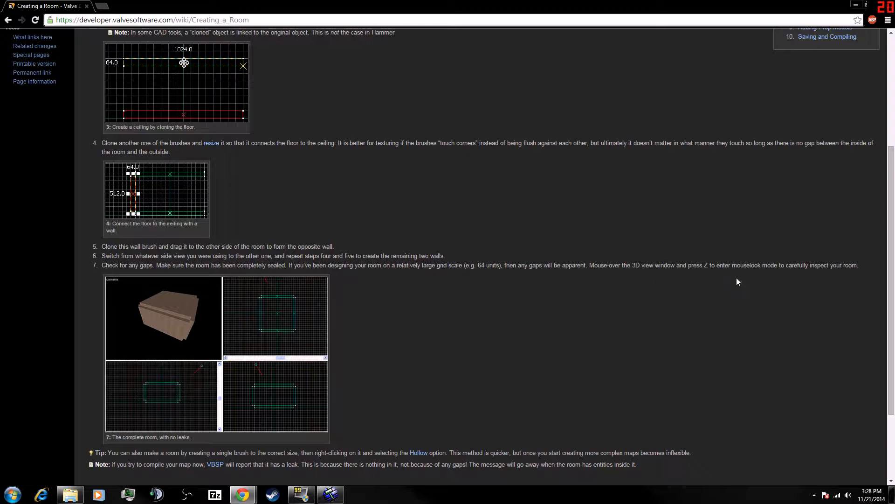
{"action": "left_click", "coordinate": [857, 4]}
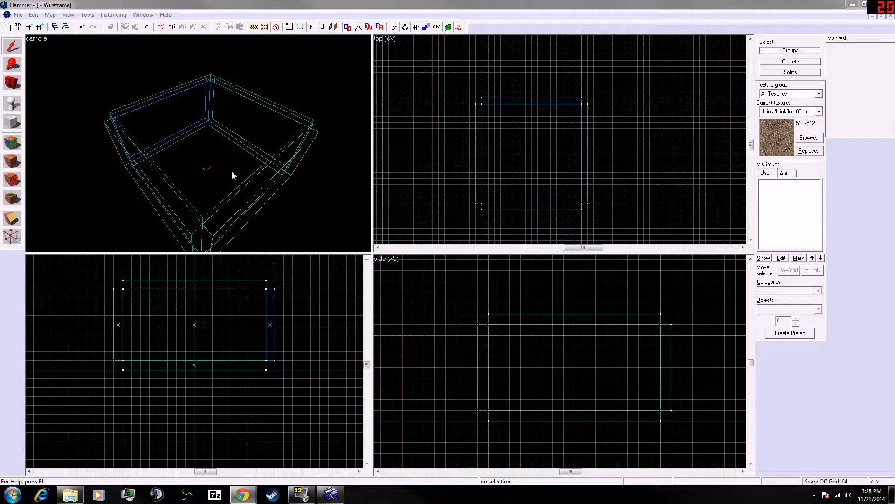
- Inspect the room for gaps from inside the 3D camera view, selecting the ceiling and floor brushes
{"action": "left_click", "coordinate": [210, 173]}
{"action": "key", "text": "z"}
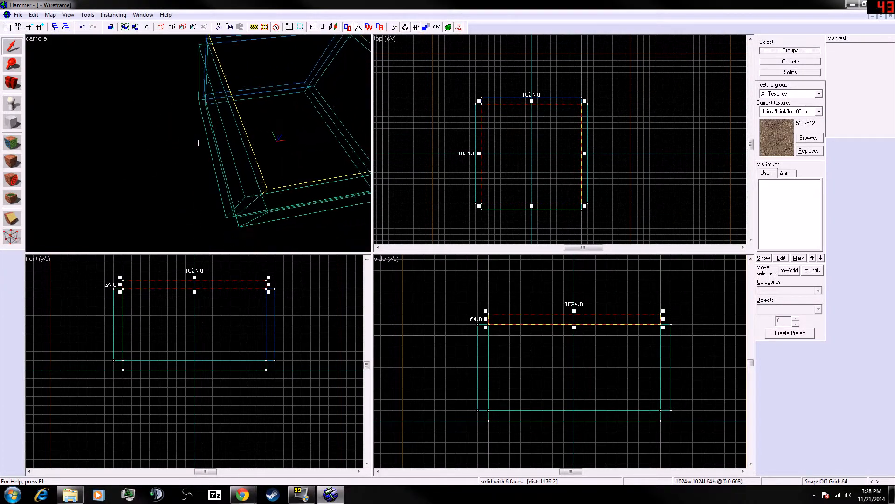
{"action": "key", "text": "w"}
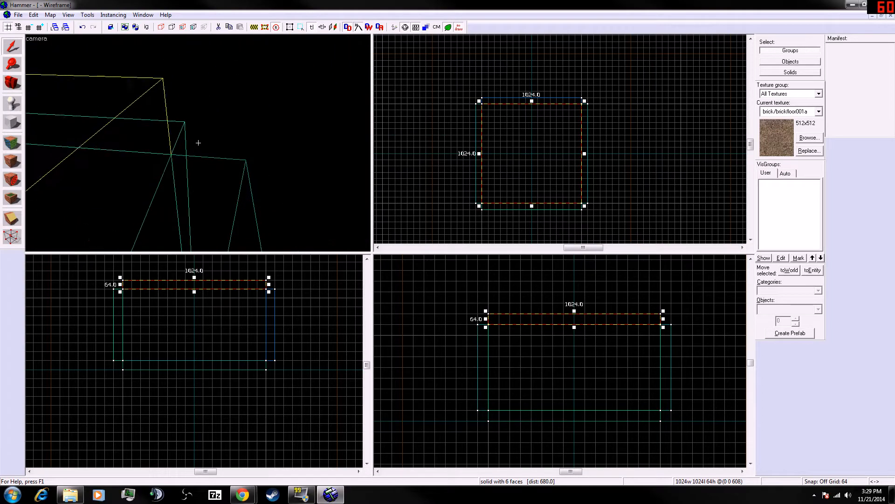
{"action": "key", "text": "w"}
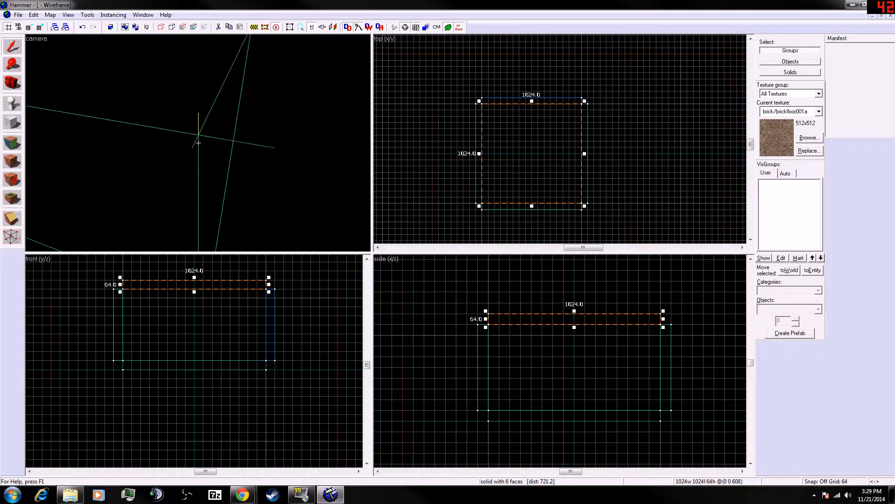
{"action": "key", "text": "s"}
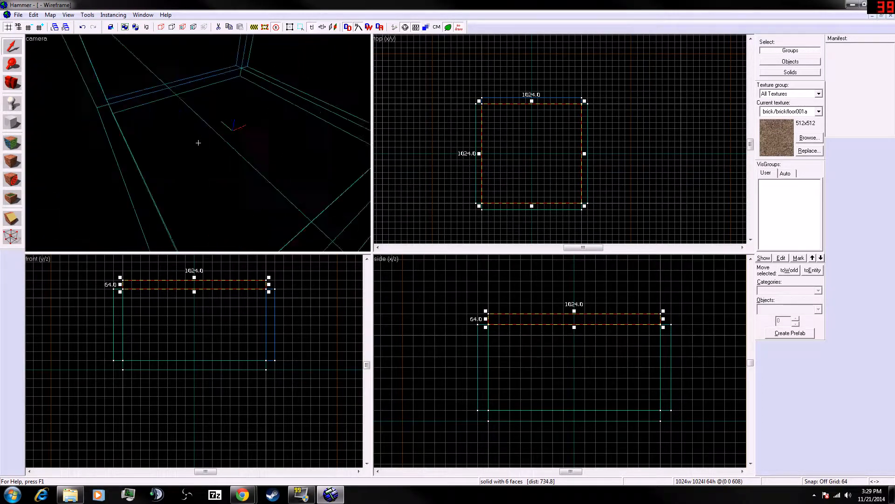
{"action": "key", "text": "shift+w"}
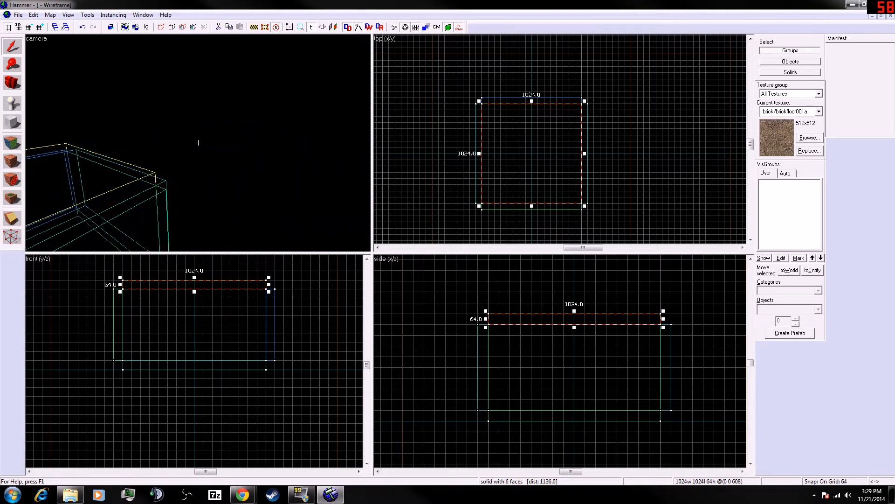
{"action": "left_click", "coordinate": [198, 143]}
{"action": "key", "text": "s"}
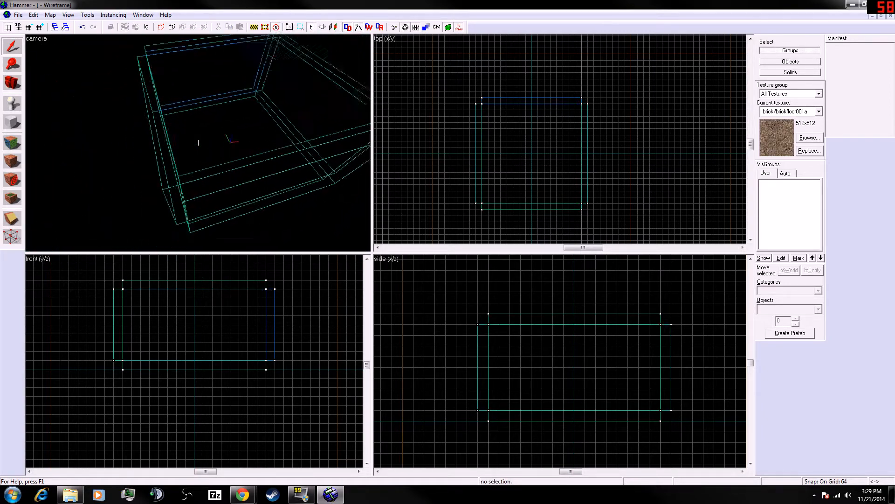
{"action": "key", "text": "z"}
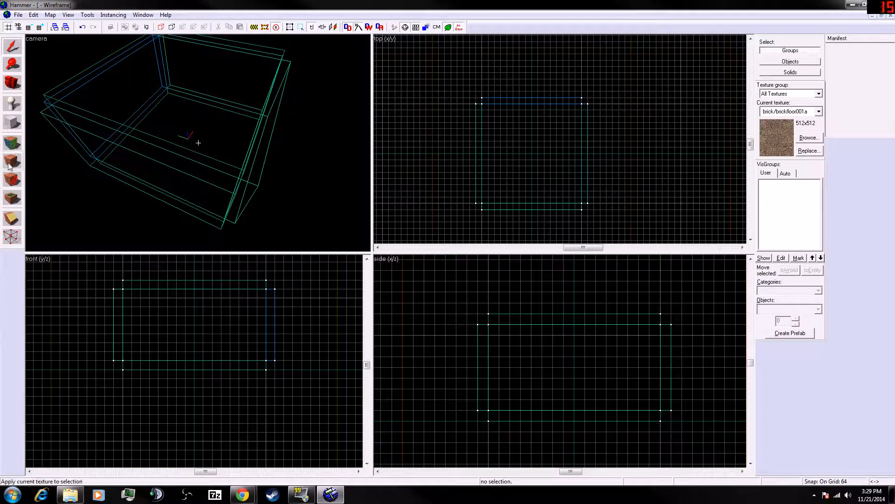
{"action": "left_click", "coordinate": [188, 139]}
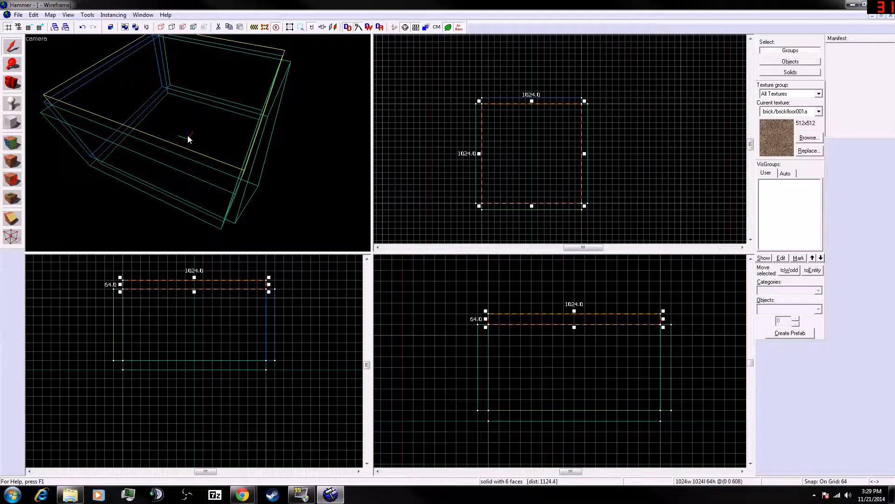
{"action": "left_click", "coordinate": [178, 166]}
{"action": "left_click", "coordinate": [202, 162]}
{"action": "left_click", "coordinate": [305, 202]}
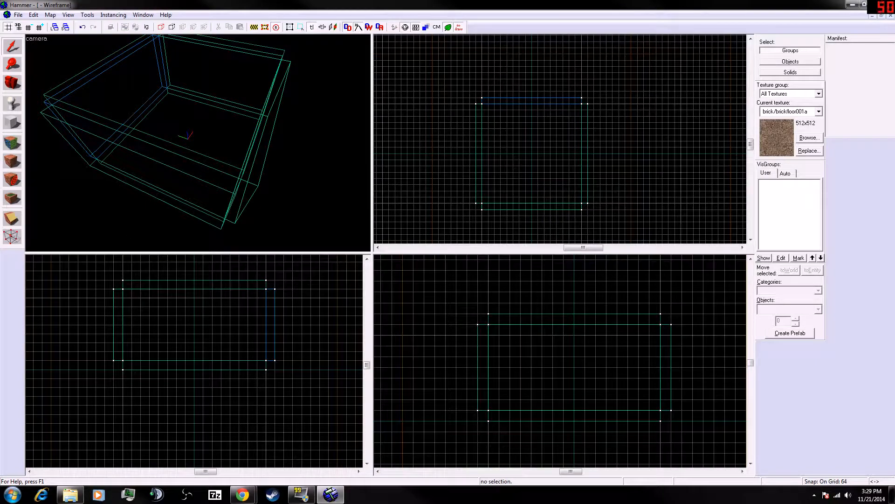
- Read the tutorial's tip about making a room with the Hollow option
{"action": "left_click", "coordinate": [242, 494]}
{"action": "scroll", "coordinate": [246, 253], "scroll_direction": "down", "scroll_amount": 4}
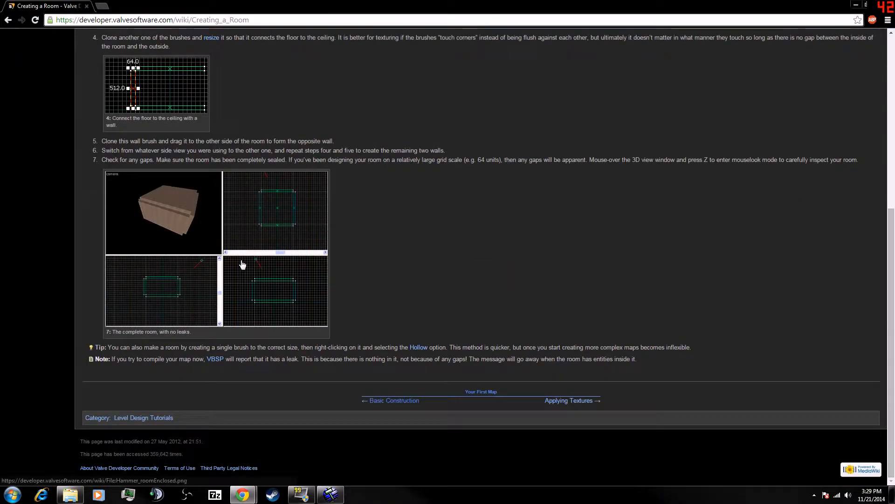
{"action": "left_click_drag", "start_coordinate": [144, 347], "coordinate": [453, 348]}
{"action": "right_click", "coordinate": [484, 349]}
{"action": "left_click", "coordinate": [463, 349]}
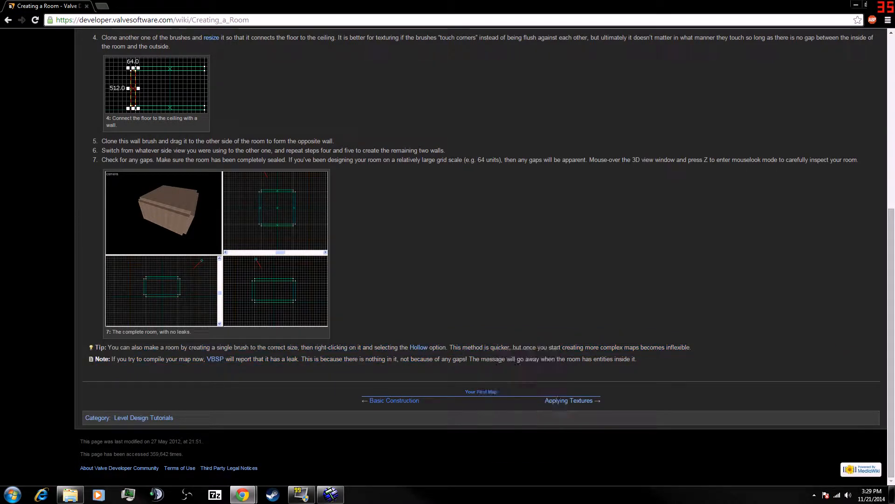
{"action": "right_click", "coordinate": [463, 349]}
{"action": "left_click", "coordinate": [445, 352]}
{"action": "left_click_drag", "start_coordinate": [459, 2], "coordinate": [0, 175]}
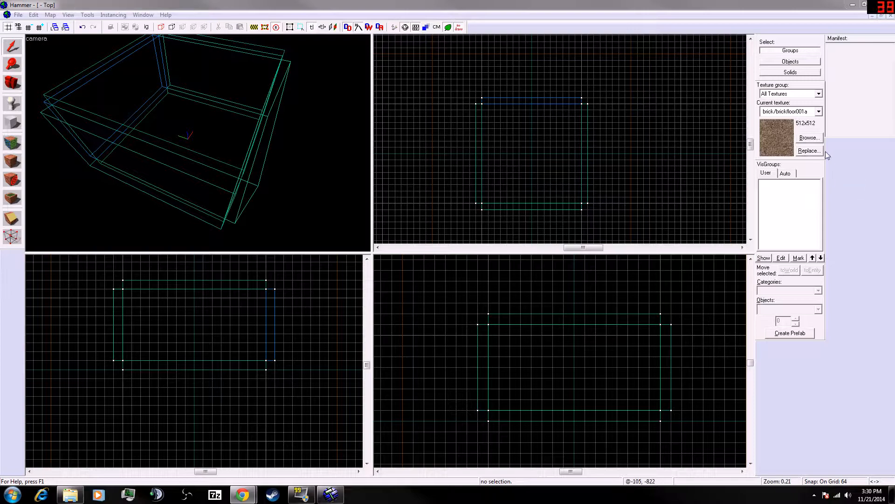
- Open the texture browser and choose a white building_template plaster texture as the current texture
{"action": "left_click", "coordinate": [809, 138]}
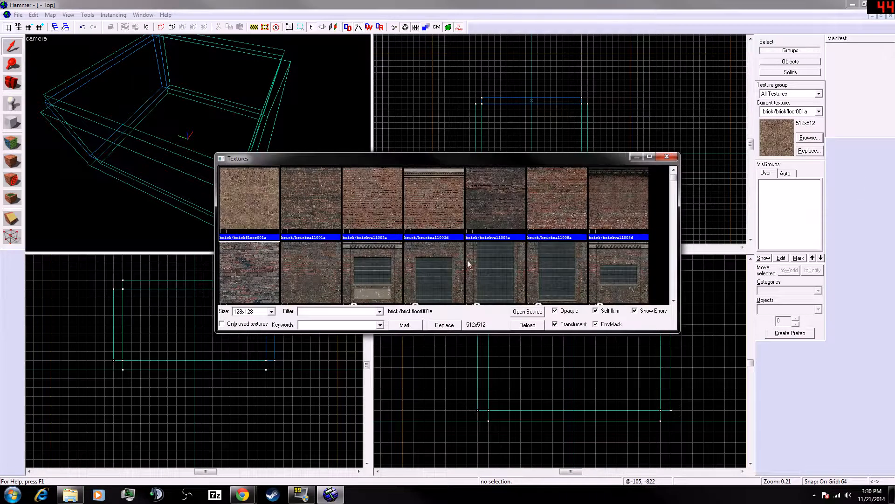
{"action": "left_click", "coordinate": [384, 210]}
{"action": "scroll", "coordinate": [629, 223], "scroll_direction": "down", "scroll_amount": 10}
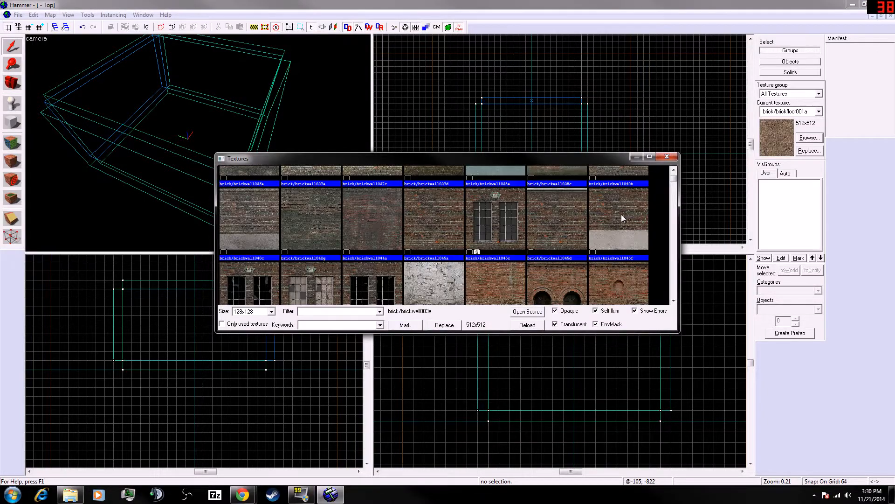
{"action": "scroll", "coordinate": [471, 236], "scroll_direction": "down", "scroll_amount": 15}
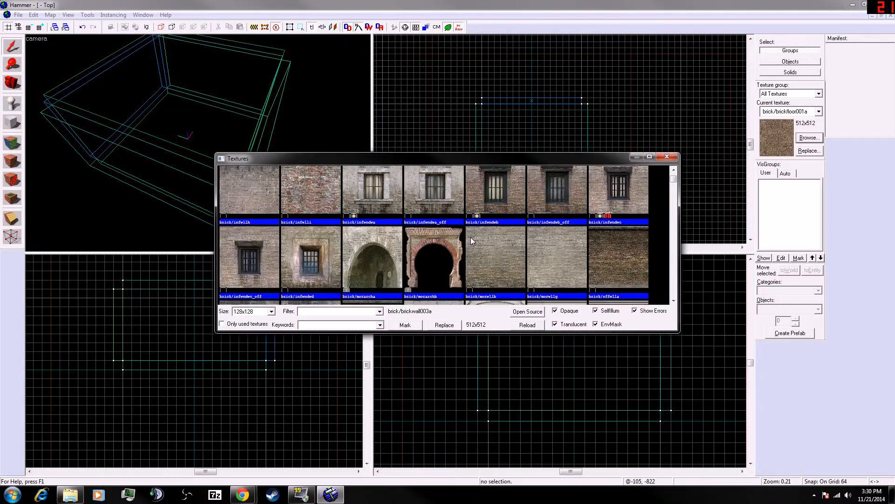
{"action": "scroll", "coordinate": [471, 236], "scroll_direction": "down", "scroll_amount": 12}
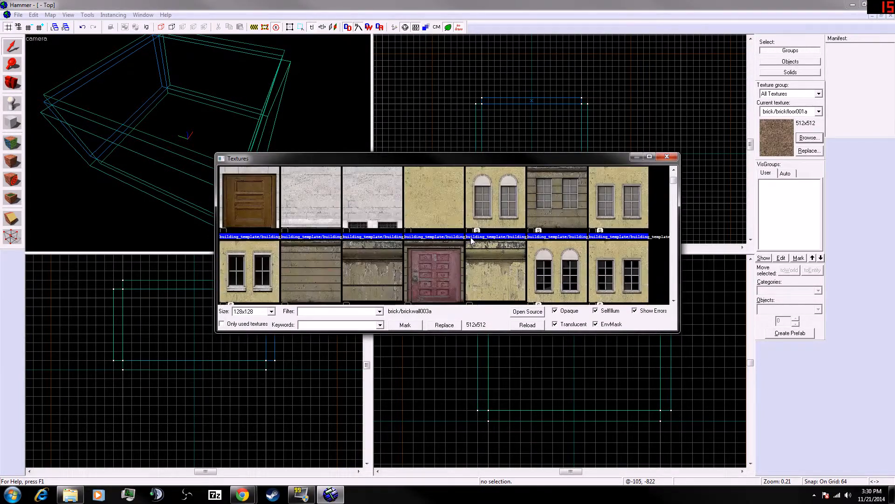
{"action": "scroll", "coordinate": [470, 243], "scroll_direction": "down", "scroll_amount": 5}
{"action": "double_click", "coordinate": [370, 195]}
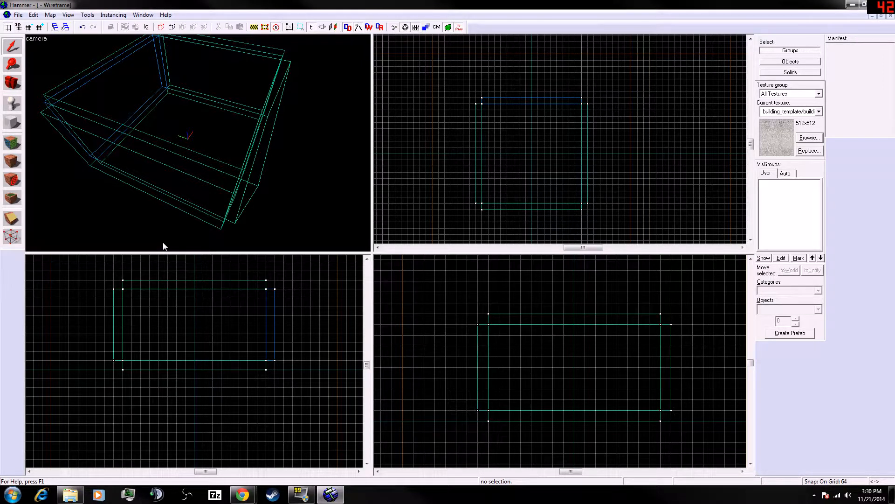
- Read the tutorial's Applying Textures section on the texture browser and applying textures to brushes
{"action": "key", "text": "alt+Tab"}
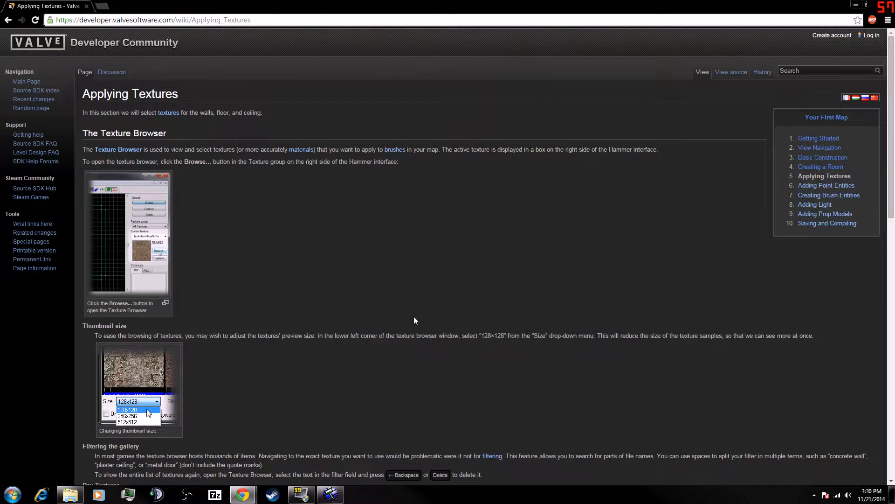
{"action": "scroll", "coordinate": [473, 219], "scroll_direction": "down", "scroll_amount": 5}
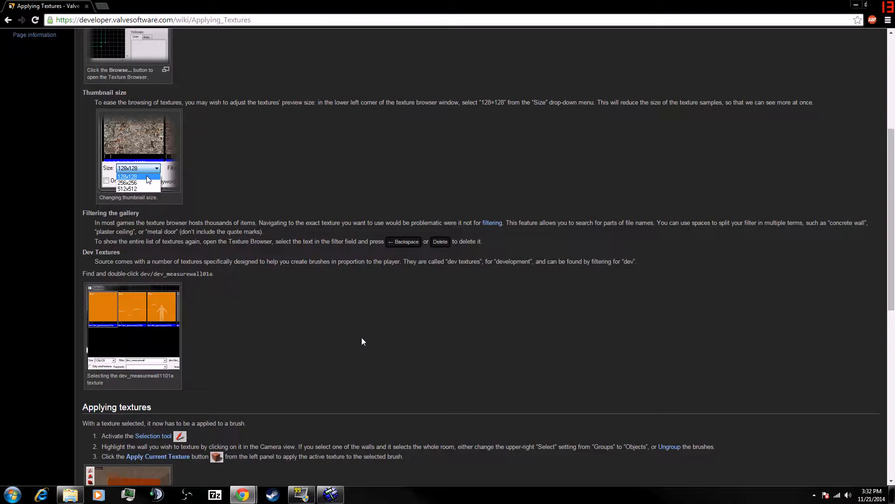
{"action": "scroll", "coordinate": [720, 69], "scroll_direction": "down", "scroll_amount": 4}
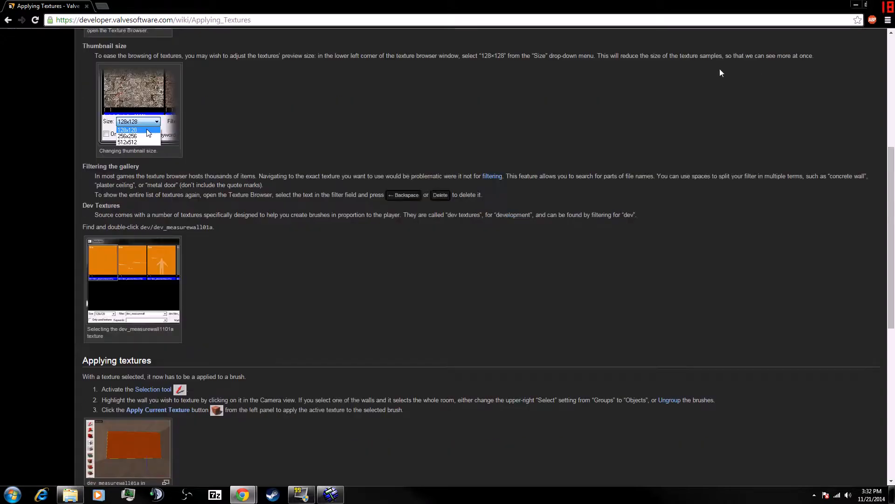
{"action": "scroll", "coordinate": [280, 197], "scroll_direction": "down", "scroll_amount": 2}
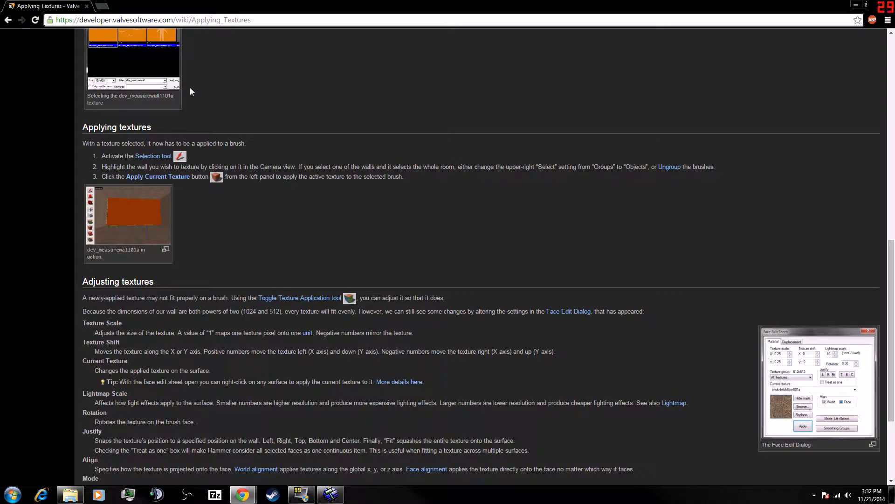
{"action": "left_click_drag", "start_coordinate": [409, 5], "coordinate": [0, 93]}
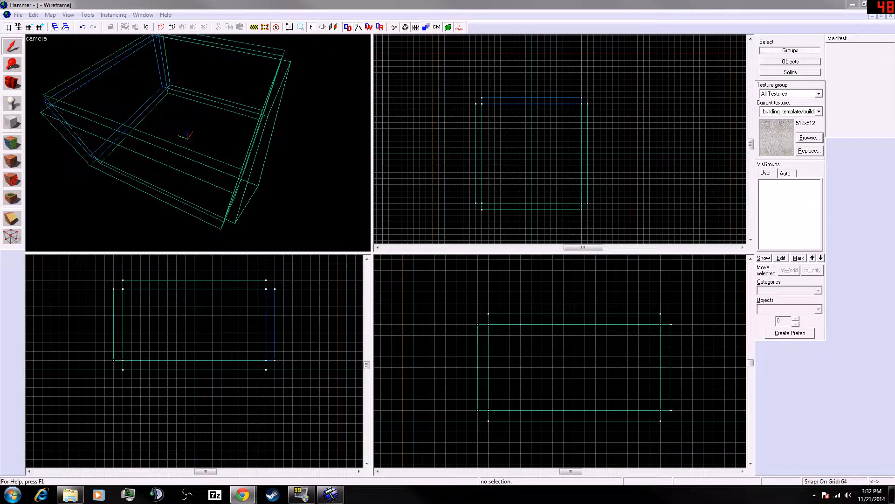
- Try selecting several of the room's brushes in the 3D view, briefly opening and closing their object properties
{"action": "left_click", "coordinate": [19, 40]}
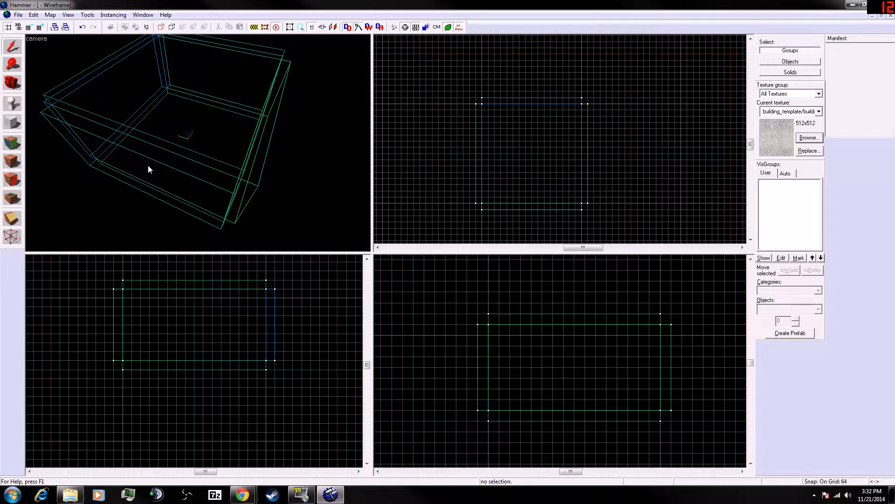
{"action": "left_click", "coordinate": [173, 144]}
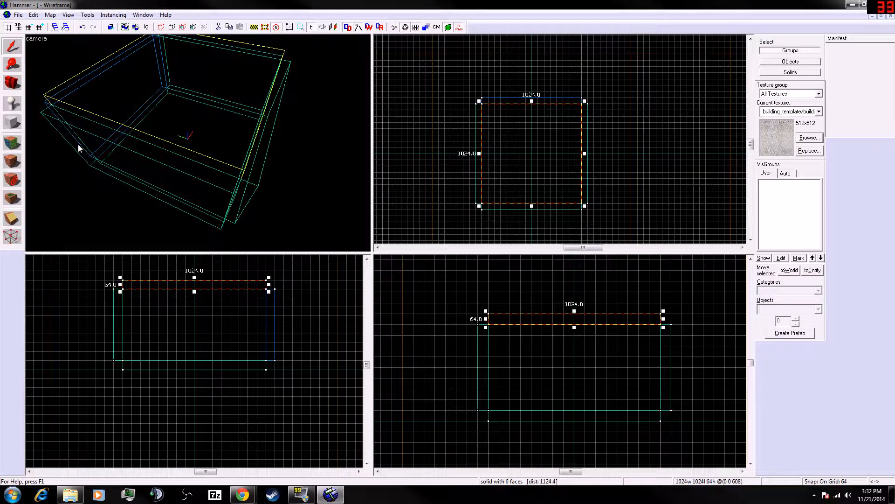
{"action": "left_click", "coordinate": [141, 147]}
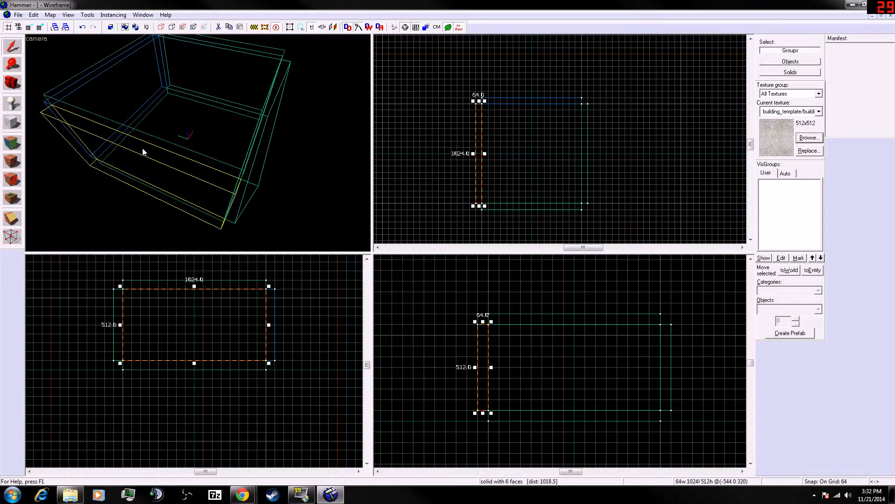
{"action": "left_click", "coordinate": [225, 162]}
{"action": "left_click", "coordinate": [213, 174], "text": "ctrl"}
{"action": "left_click", "coordinate": [254, 189], "text": "ctrl"}
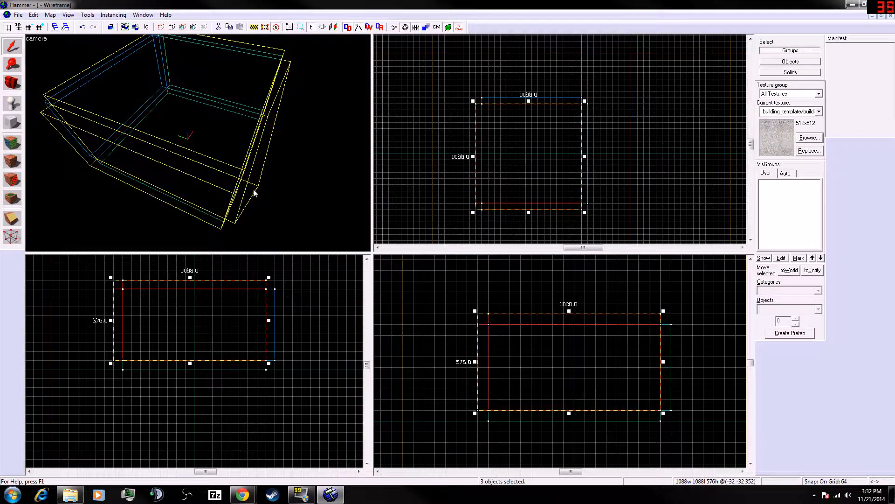
{"action": "left_click", "coordinate": [188, 205], "text": "ctrl"}
{"action": "left_click", "coordinate": [186, 203], "text": "ctrl"}
{"action": "left_click", "coordinate": [99, 77], "text": "ctrl"}
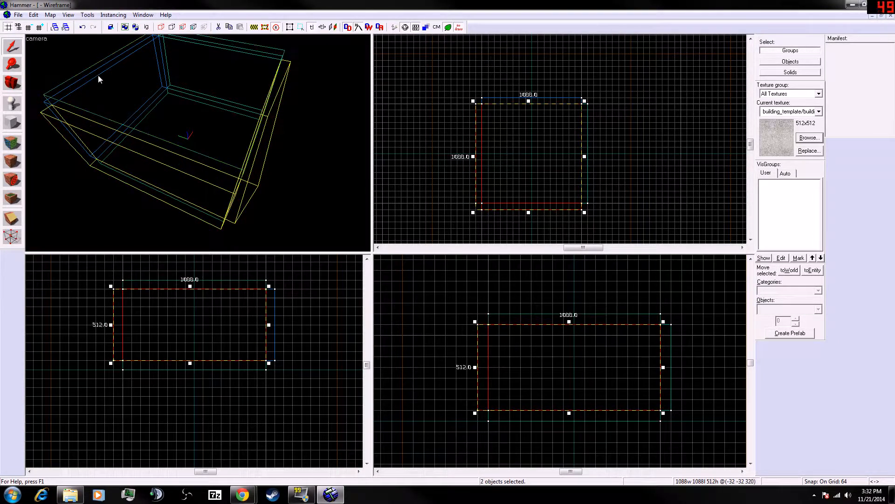
{"action": "left_click", "coordinate": [130, 57], "text": "ctrl"}
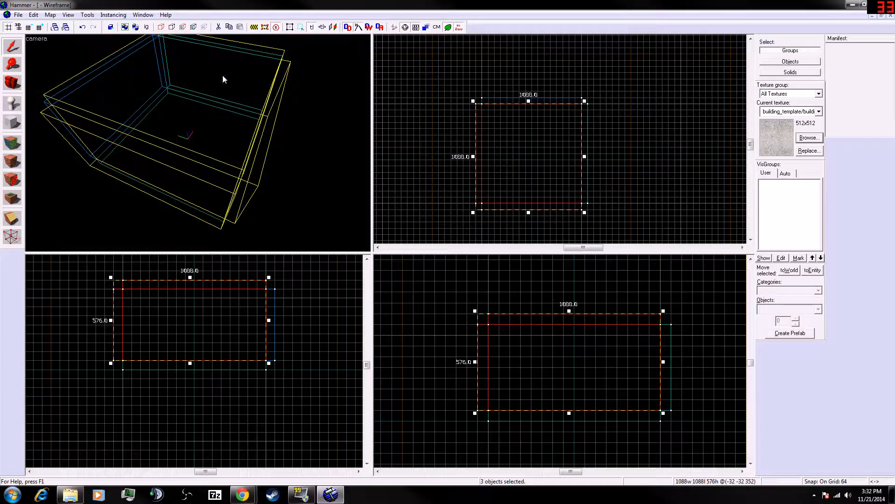
{"action": "key", "text": "a"}
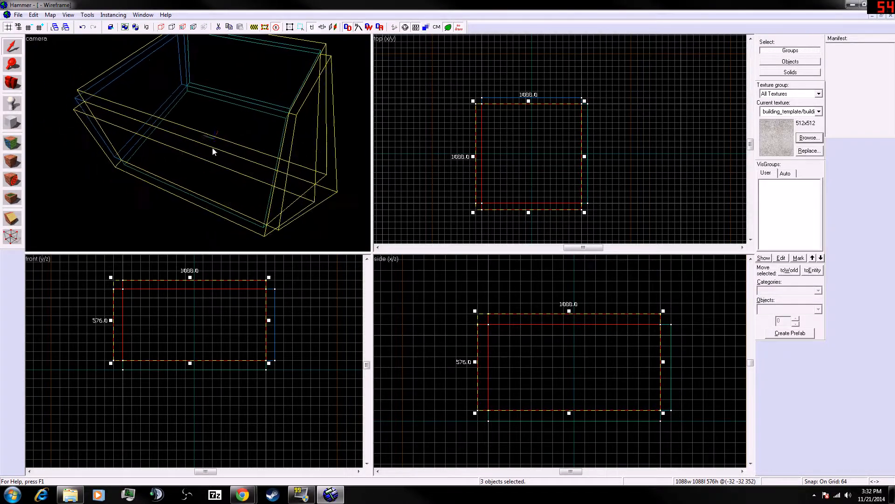
{"action": "key", "text": "z"}
{"action": "key", "text": "w"}
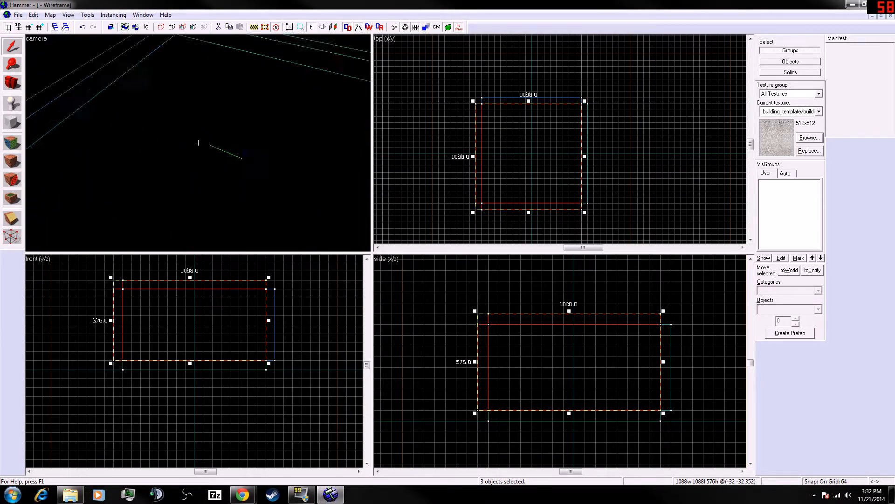
{"action": "left_click", "coordinate": [198, 143], "text": "ctrl"}
{"action": "double_click", "coordinate": [199, 142], "text": "ctrl"}
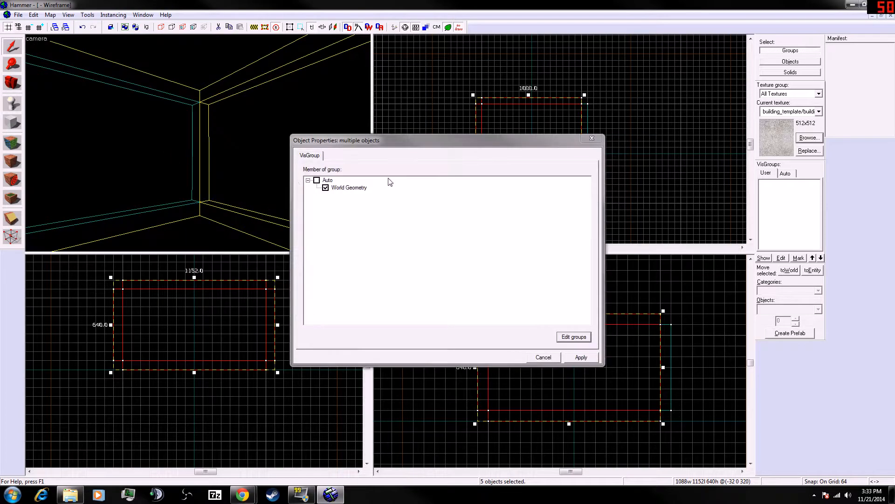
{"action": "left_click", "coordinate": [591, 138]}
- Select all six brushes of the room and apply the current plaster texture to them
{"action": "left_click", "coordinate": [268, 173]}
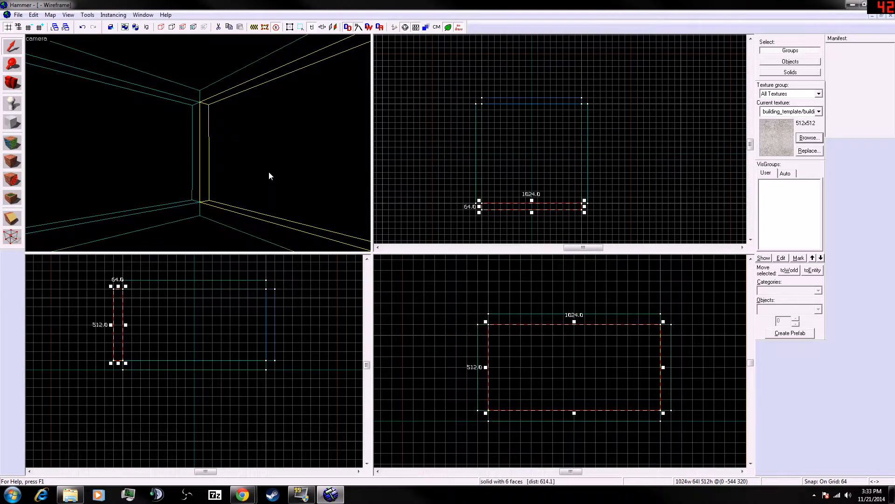
{"action": "key", "text": "z"}
{"action": "double_click", "coordinate": [198, 142], "text": "ctrl"}
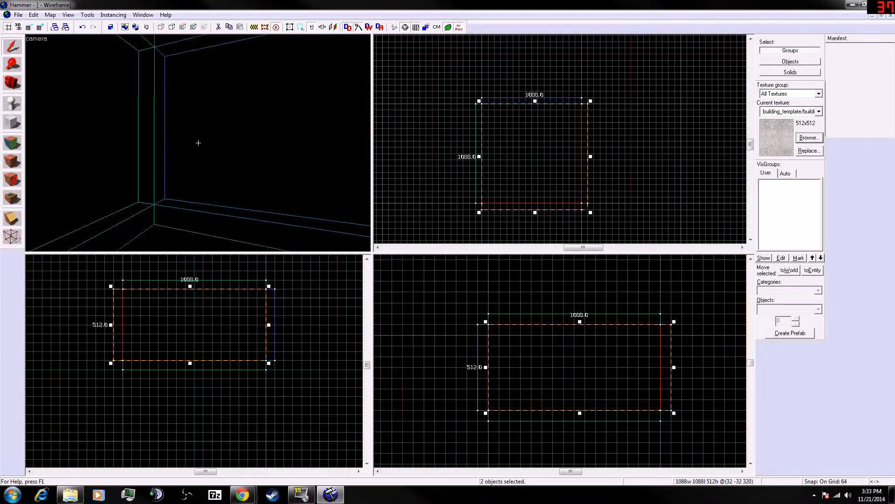
{"action": "left_click", "coordinate": [592, 138]}
{"action": "key", "text": "z"}
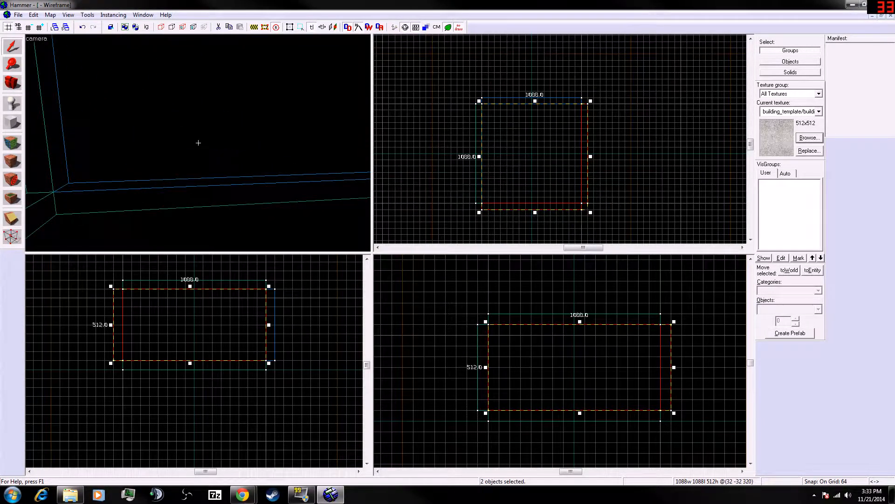
{"action": "left_click", "coordinate": [198, 143], "text": "ctrl"}
{"action": "left_click", "coordinate": [199, 142]}
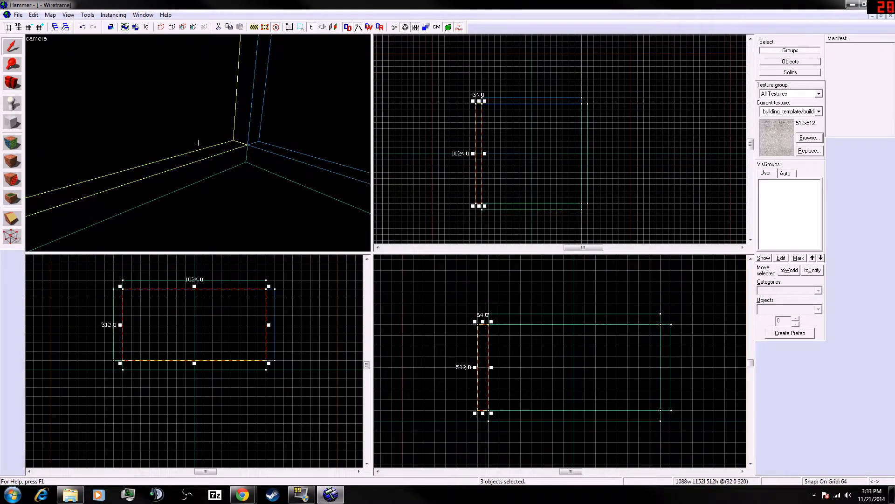
{"action": "left_click", "coordinate": [198, 143], "text": "ctrl"}
{"action": "left_click", "coordinate": [198, 142], "text": "ctrl"}
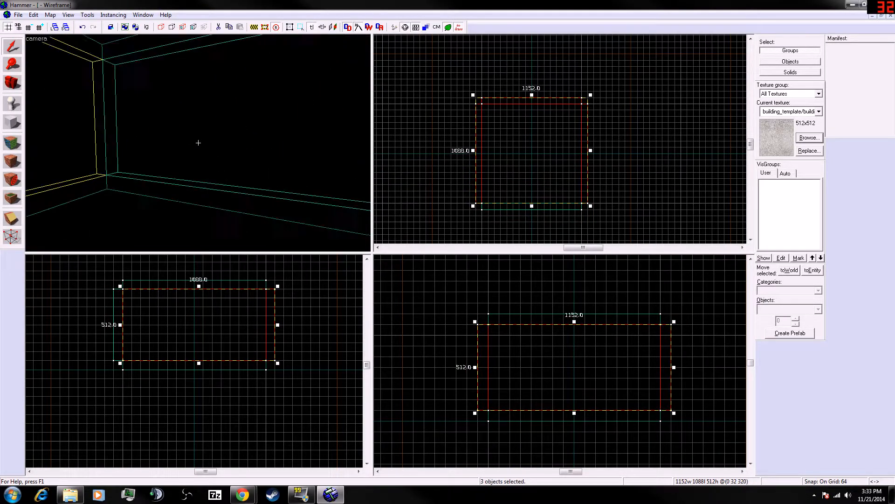
{"action": "left_click", "coordinate": [199, 143], "text": "ctrl"}
{"action": "left_click", "coordinate": [198, 143], "text": "ctrl"}
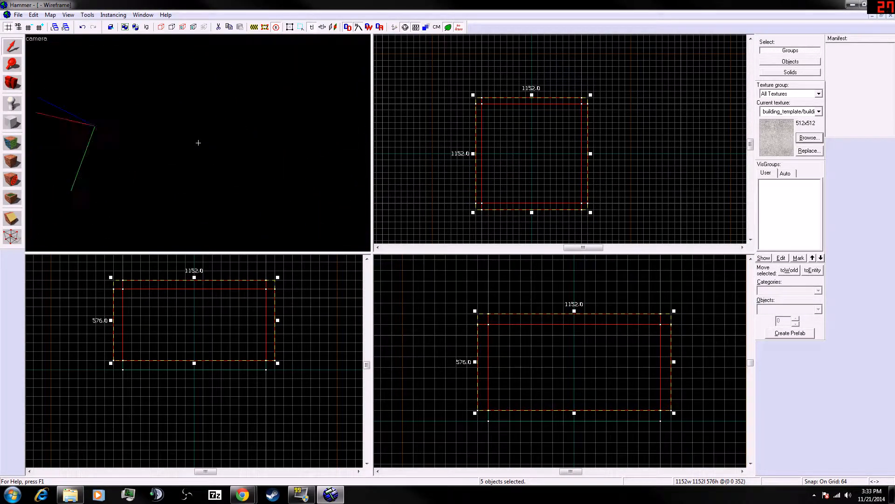
{"action": "left_click", "coordinate": [198, 143], "text": "ctrl"}
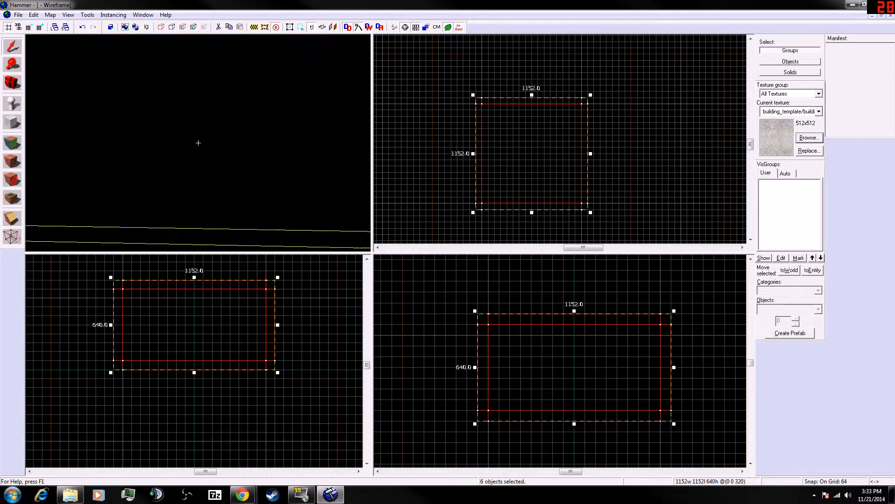
{"action": "left_click", "coordinate": [13, 165]}
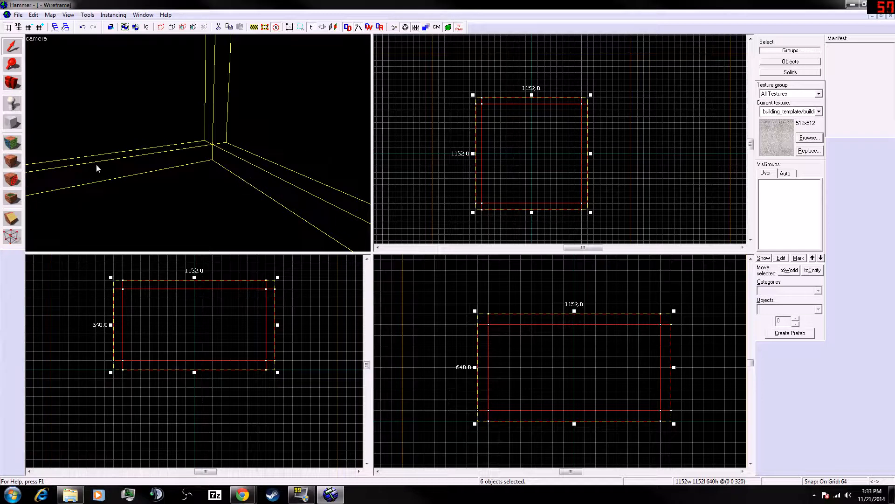
- Select the floor brush and apply the dev/dev_blendmeasure texture to it
{"action": "left_click", "coordinate": [169, 170]}
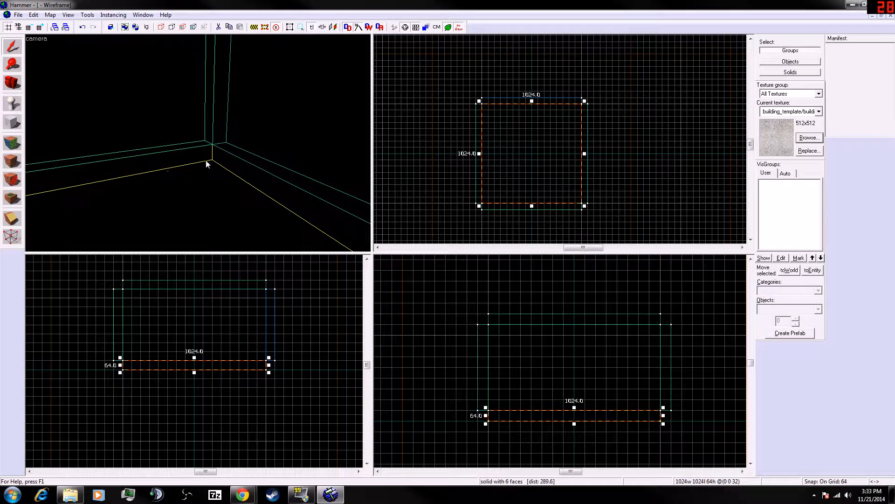
{"action": "left_click", "coordinate": [194, 141]}
{"action": "left_click", "coordinate": [186, 166]}
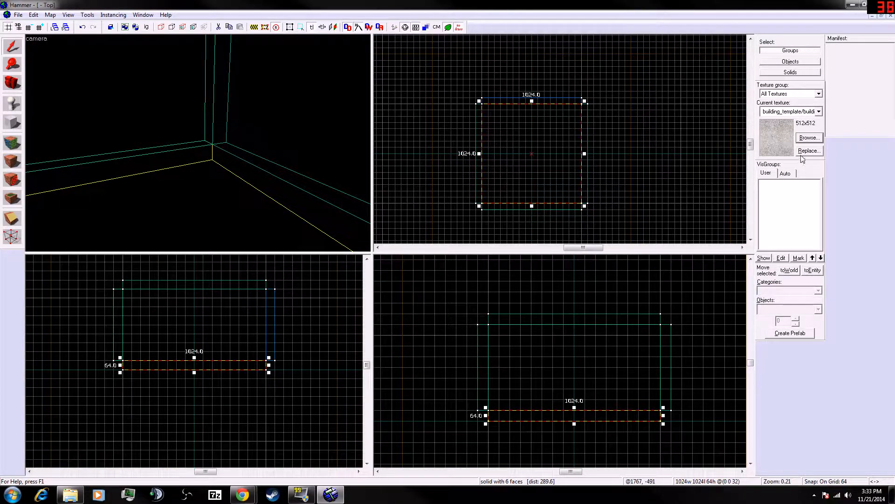
{"action": "left_click", "coordinate": [809, 138]}
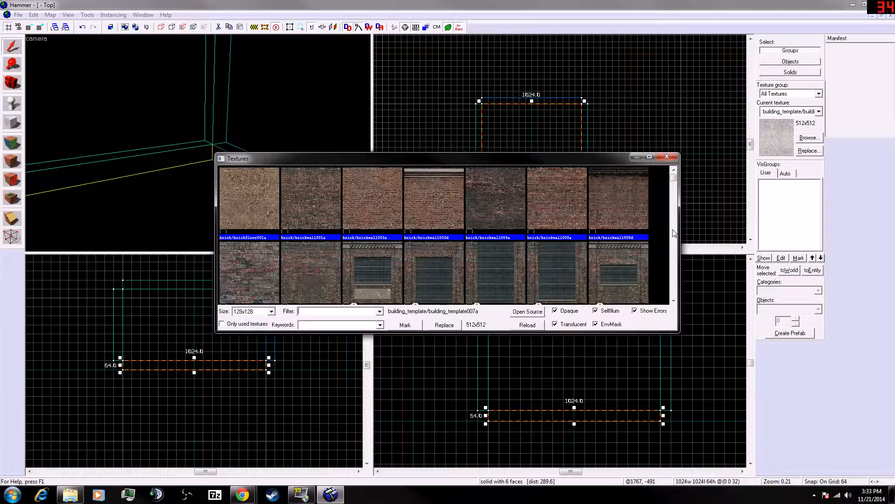
{"action": "left_click_drag", "start_coordinate": [672, 181], "coordinate": [673, 186]}
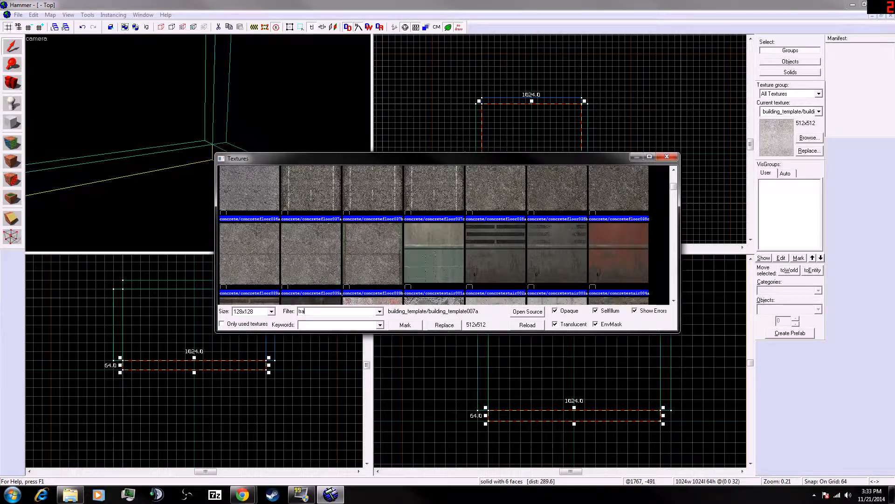
{"action": "key", "text": "Return"}
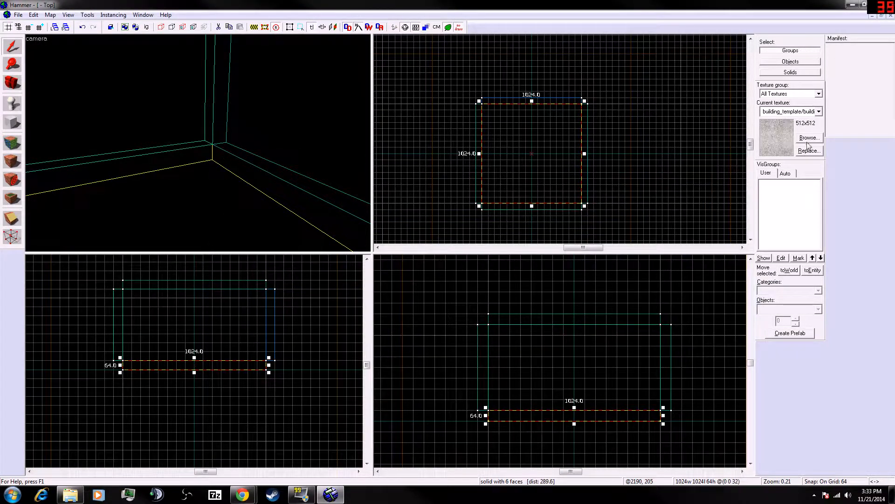
{"action": "left_click", "coordinate": [807, 141]}
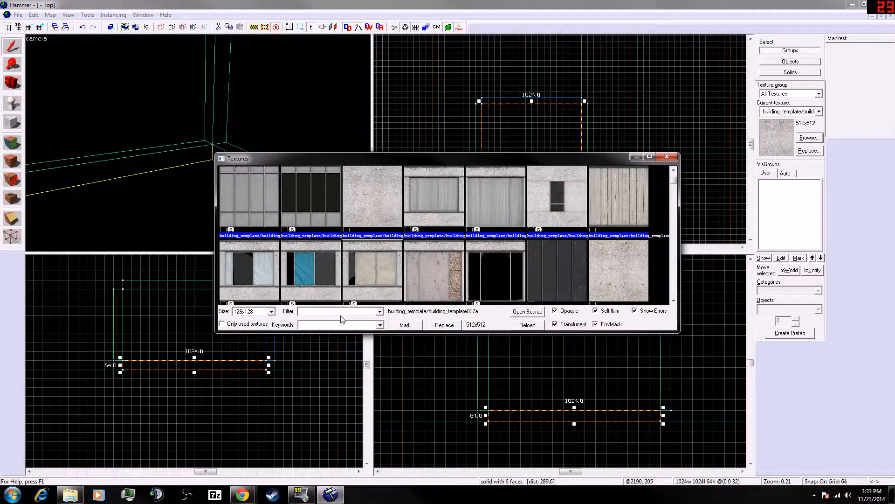
{"action": "left_click_drag", "start_coordinate": [673, 183], "coordinate": [671, 228]}
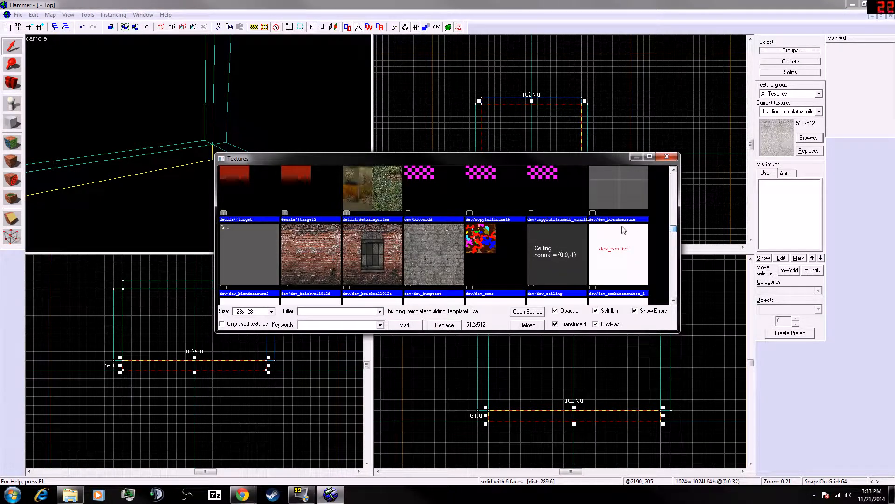
{"action": "double_click", "coordinate": [629, 199]}
{"action": "left_click", "coordinate": [224, 197]}
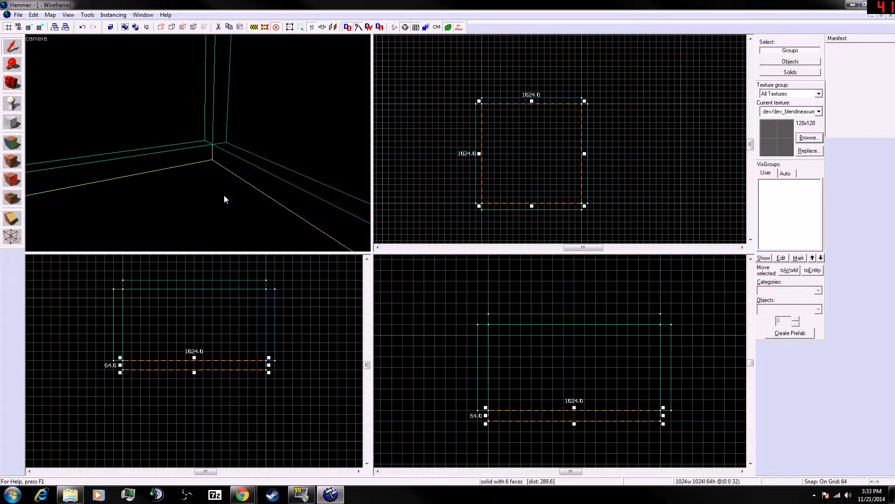
{"action": "left_click", "coordinate": [15, 162]}
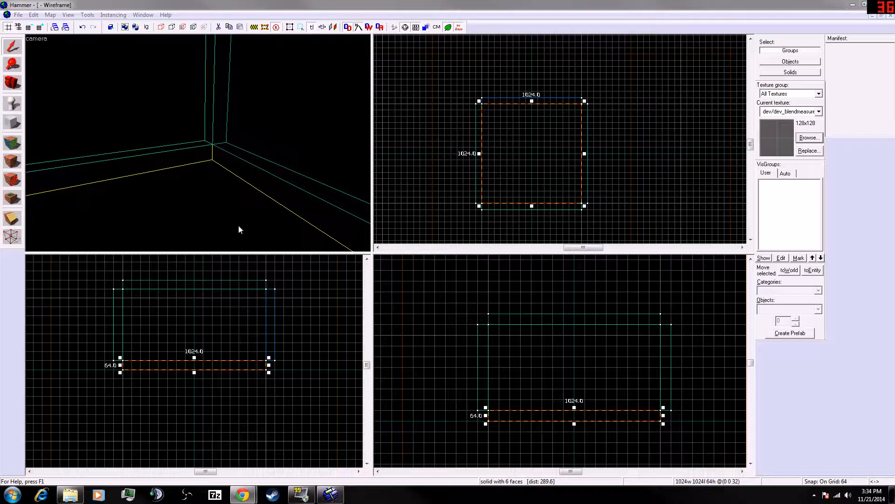
- Inspect the textured room from several angles in the 3D camera view
{"action": "left_click", "coordinate": [251, 153]}
{"action": "key", "text": "s"}
{"action": "key", "text": "a"}
{"action": "key", "text": "a"}
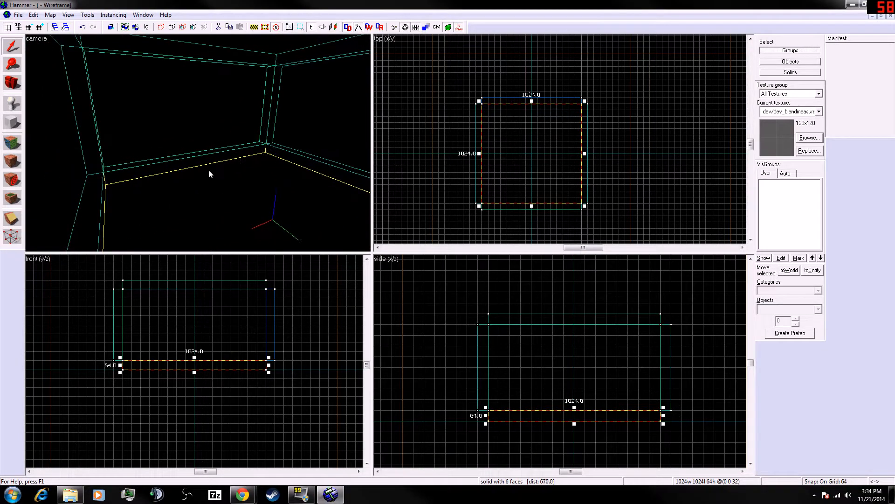
{"action": "key", "text": "s"}
{"action": "key", "text": "d"}
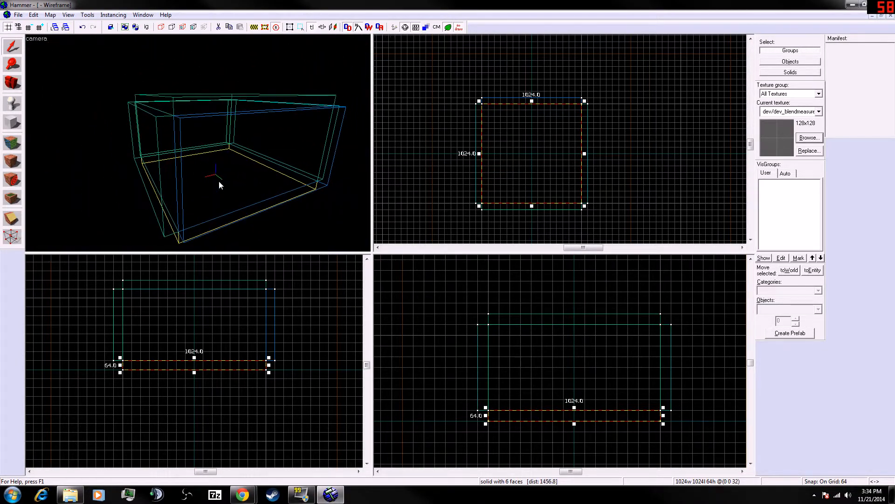
{"action": "key", "text": "z"}
{"action": "key", "text": "w"}
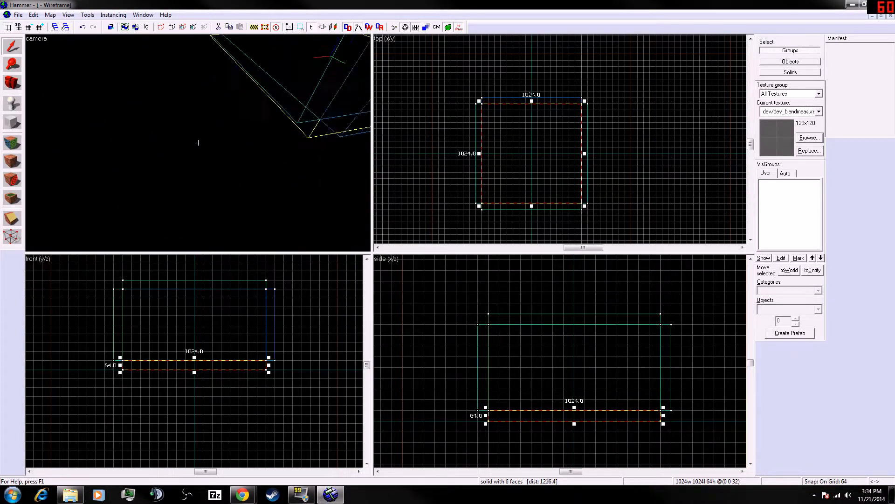
{"action": "key", "text": "a"}
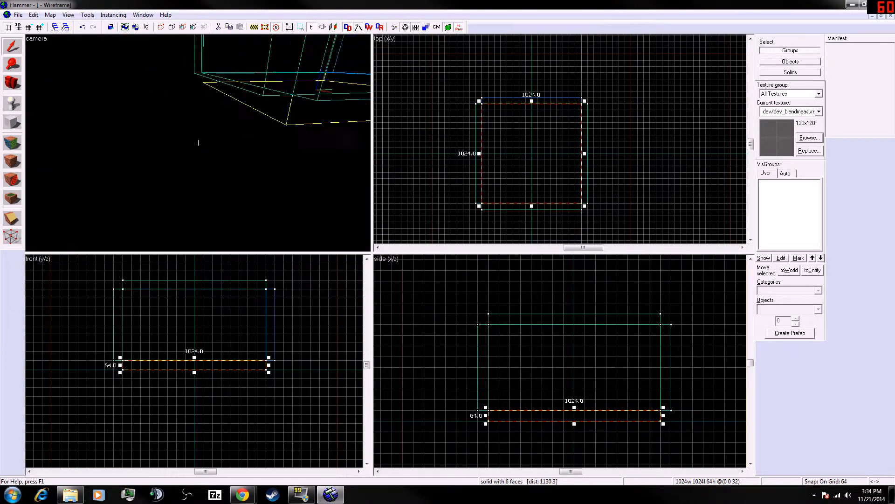
{"action": "left_click", "coordinate": [199, 143]}
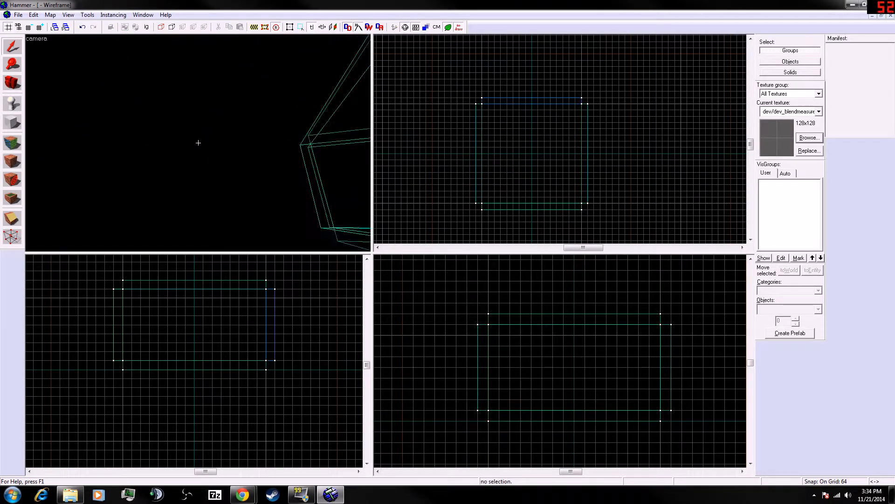
{"action": "key", "text": "d"}
{"action": "key", "text": "s"}
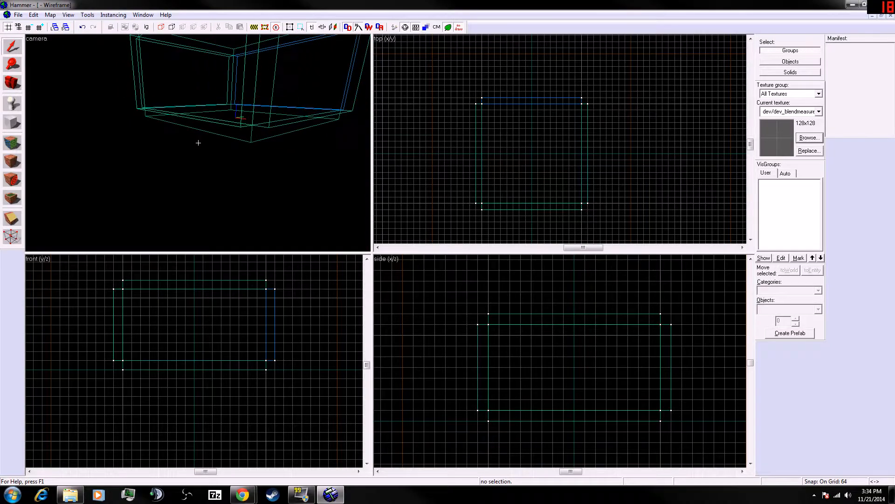
{"action": "key", "text": "w"}
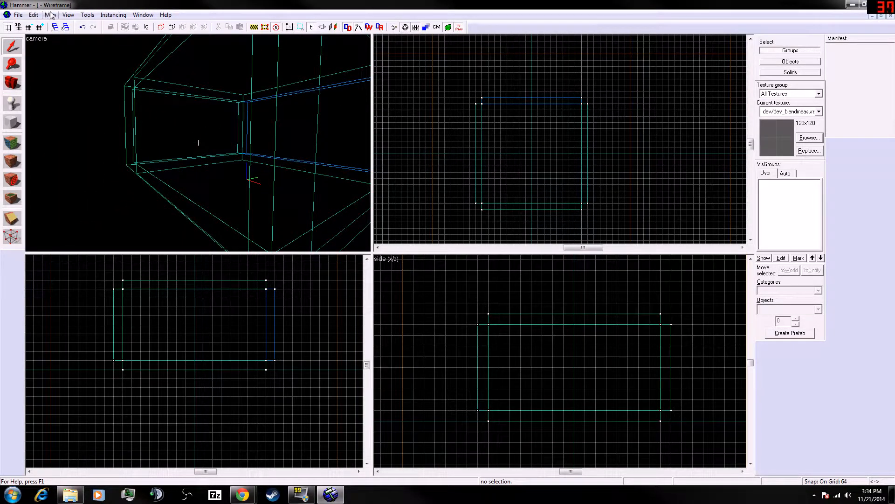
{"action": "left_click", "coordinate": [68, 15]}
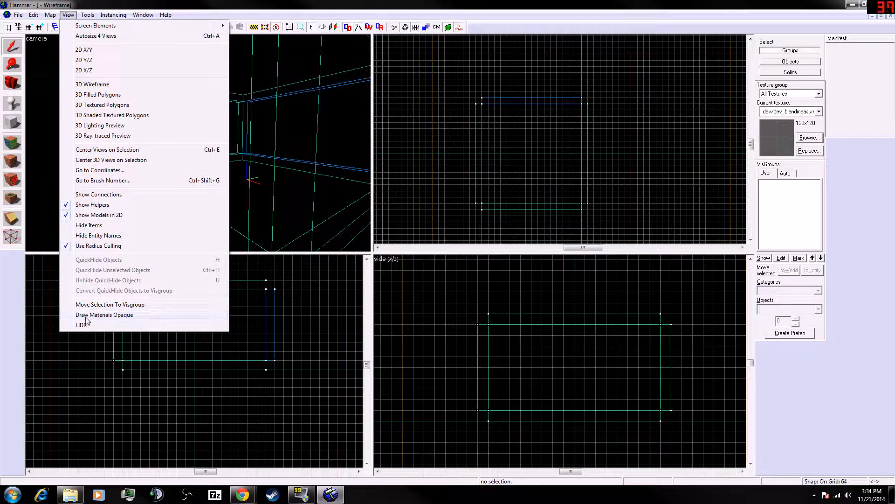
{"action": "mouse_move", "coordinate": [85, 18]}
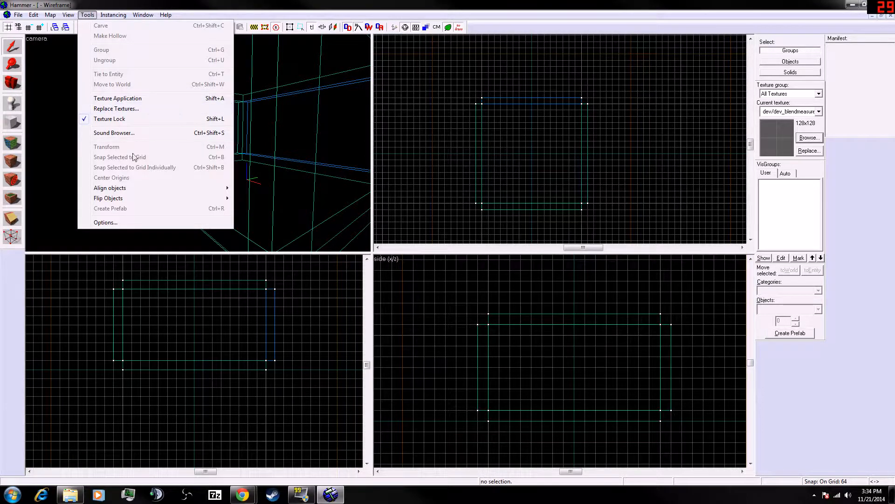
- Consult the Applying textures section of the tutorial in the browser, then return to Hammer's Selection tool
{"action": "left_click", "coordinate": [16, 287]}
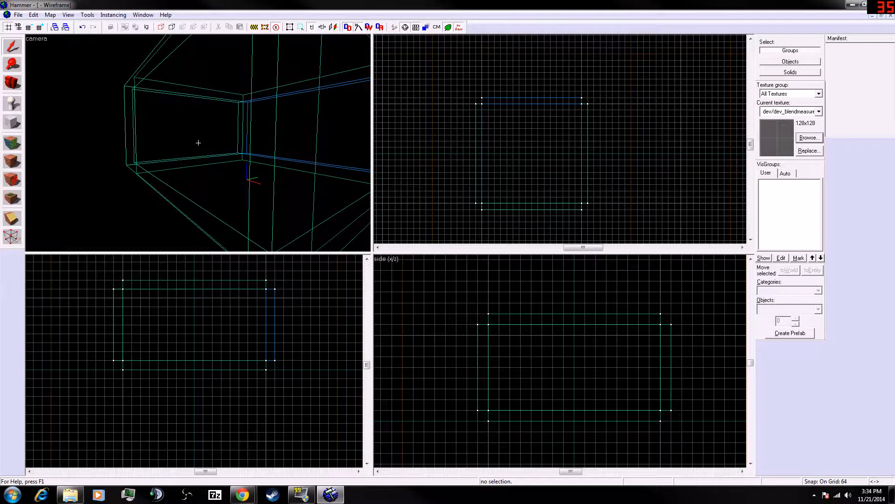
{"action": "key", "text": "alt+Tab"}
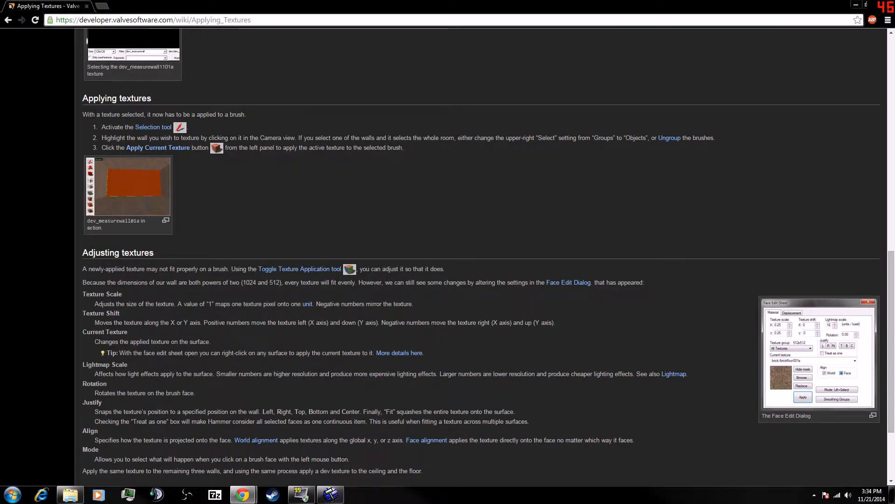
{"action": "left_click_drag", "start_coordinate": [224, 5], "coordinate": [0, 34]}
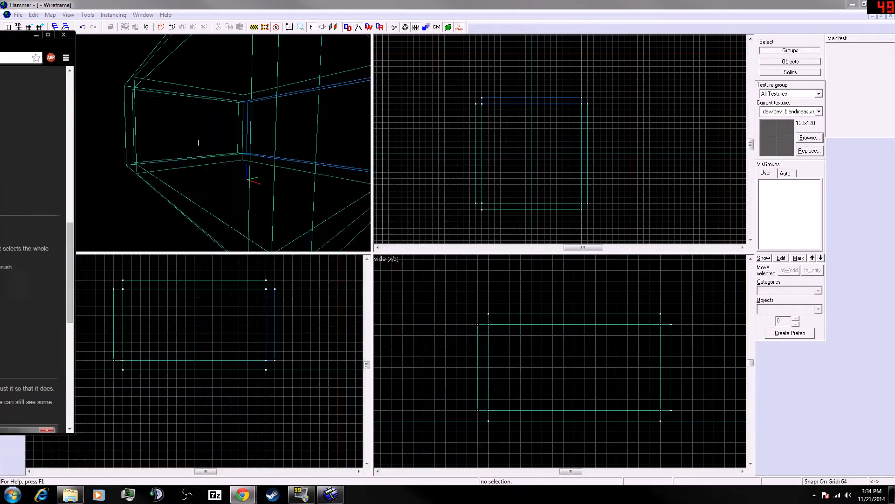
{"action": "left_click", "coordinate": [103, 55]}
{"action": "left_click", "coordinate": [9, 47]}
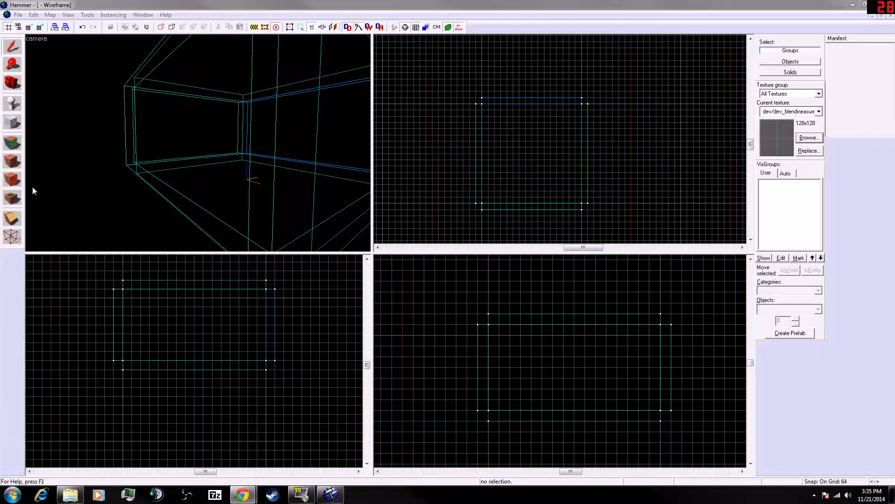
- Select a wall brush of the room in the 3D view and open, then cancel, its object properties
{"action": "left_click", "coordinate": [162, 171]}
{"action": "left_click", "coordinate": [178, 159]}
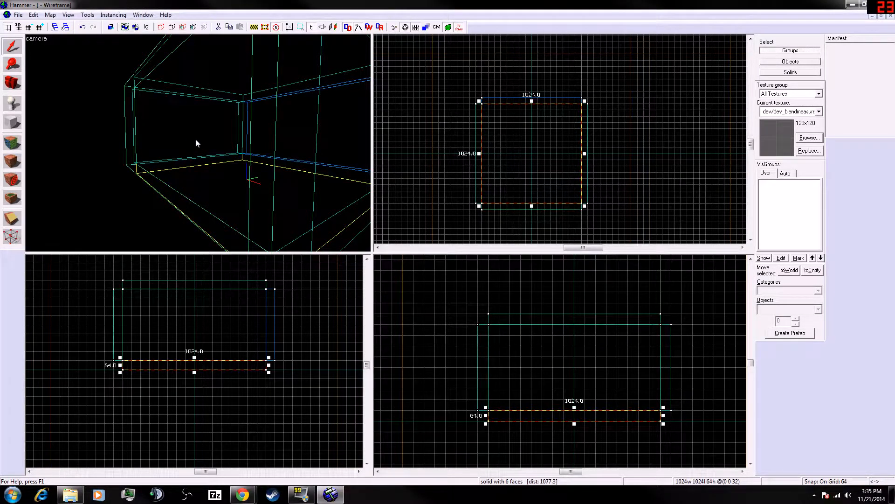
{"action": "left_click", "coordinate": [195, 139]}
{"action": "key", "text": "w"}
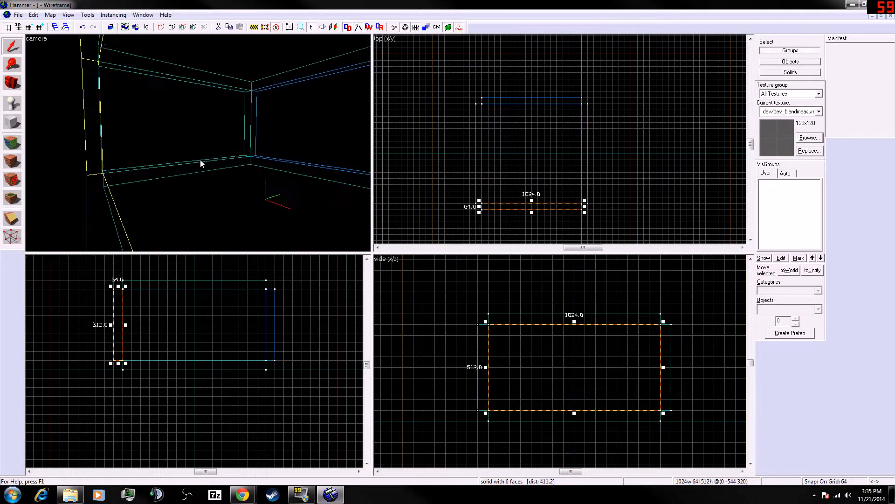
{"action": "double_click", "coordinate": [190, 133]}
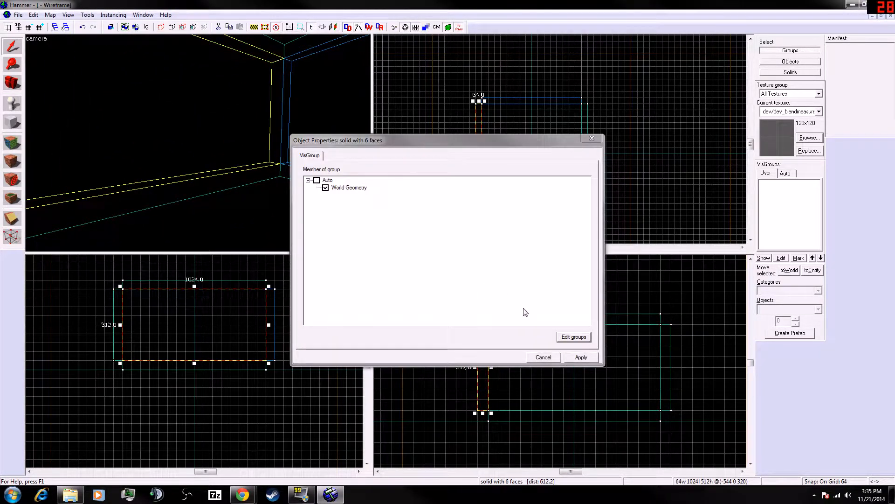
{"action": "left_click", "coordinate": [541, 357]}
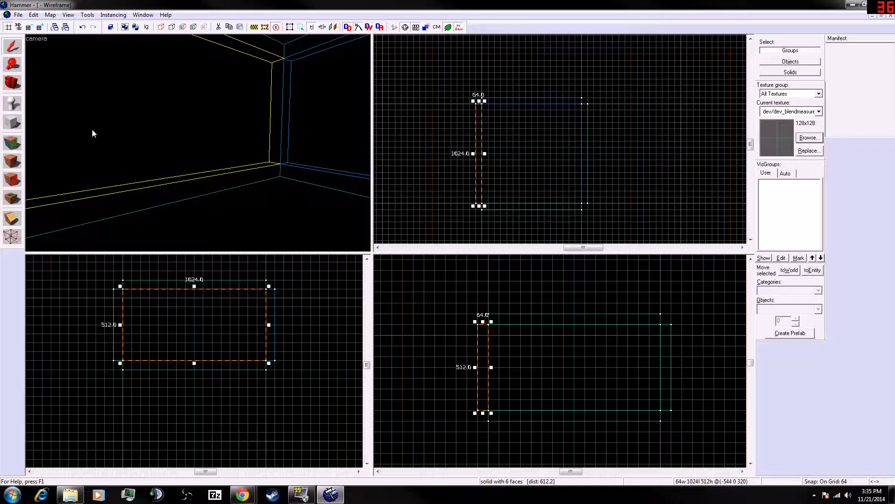
- Switch the selection mode to Objects and apply the selected wall's object properties
{"action": "left_click", "coordinate": [12, 48]}
{"action": "left_click", "coordinate": [791, 62]}
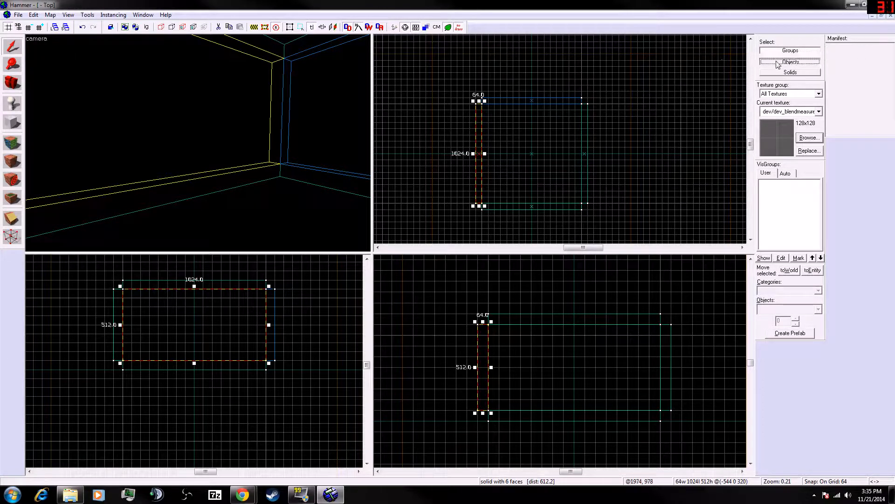
{"action": "key", "text": "alt+Return"}
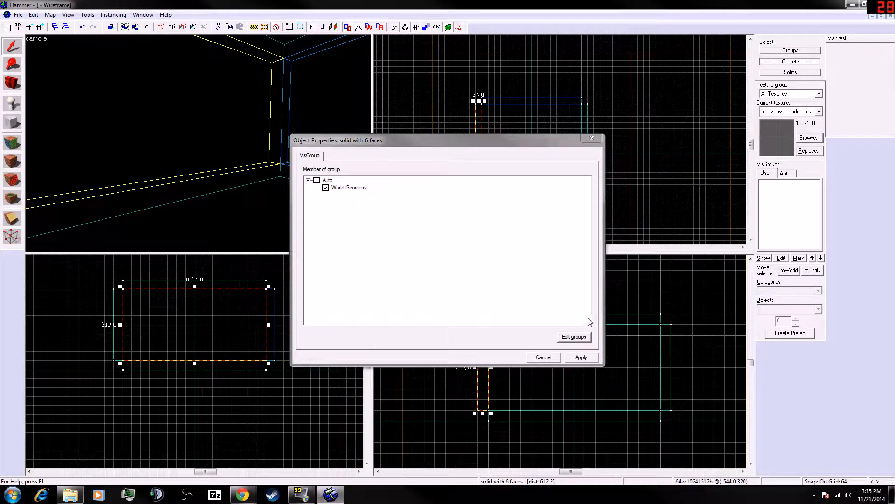
{"action": "left_click", "coordinate": [583, 359]}
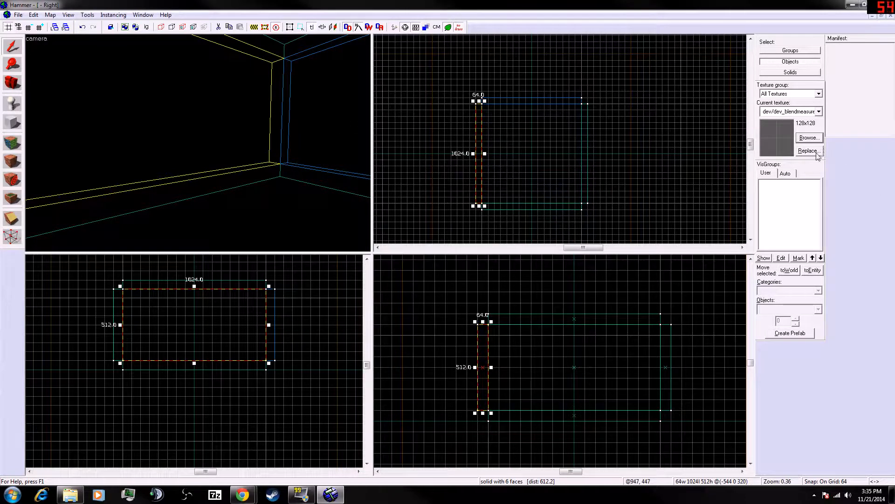
- Try replacing the dev/dev_blendmeasure texture on the selected wall with Replace Textures
{"action": "left_click", "coordinate": [810, 151]}
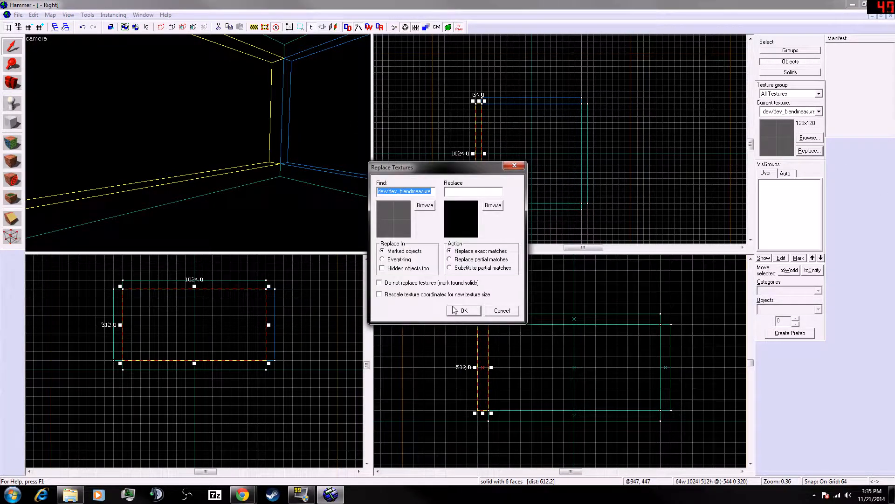
{"action": "left_click", "coordinate": [455, 309]}
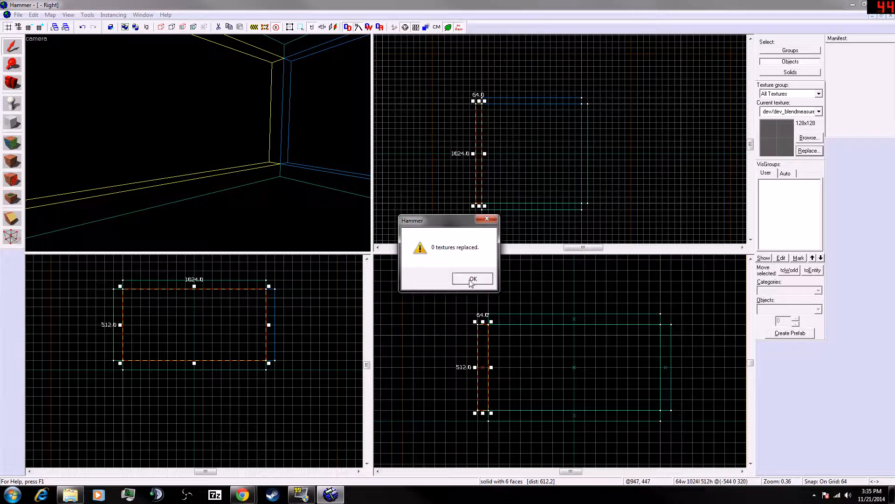
{"action": "left_click", "coordinate": [472, 280]}
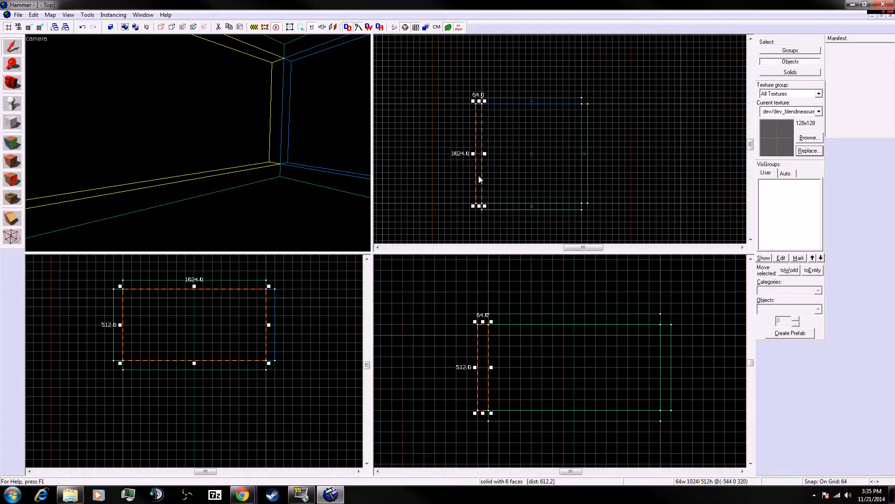
- Choose brick/brickfloor001a as the current texture and open, then cancel, Replace Textures
{"action": "left_click", "coordinate": [819, 111]}
{"action": "left_click", "coordinate": [788, 201]}
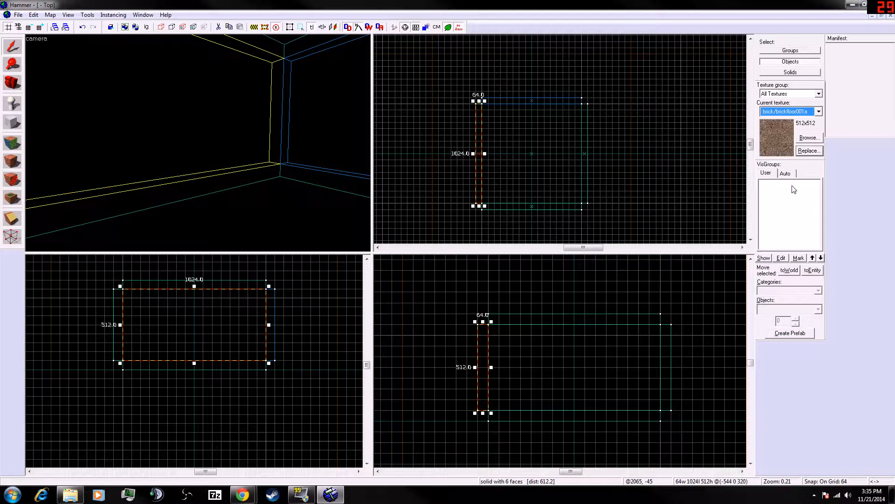
{"action": "left_click", "coordinate": [805, 152]}
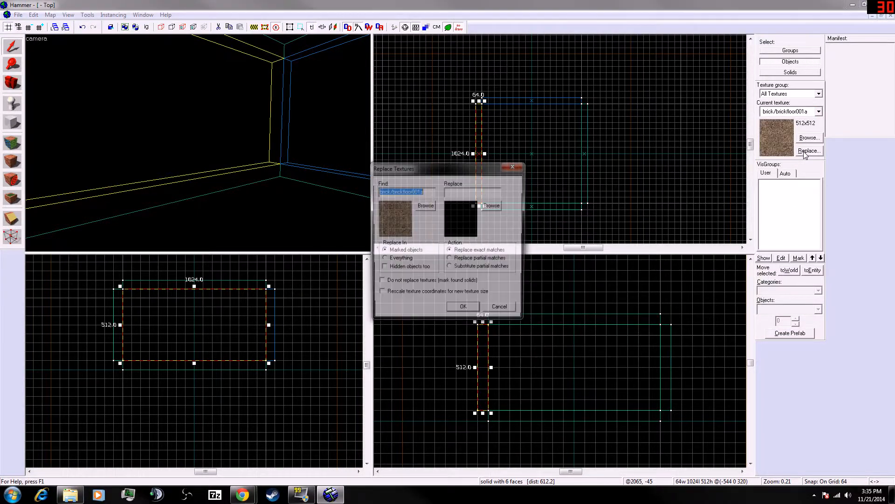
{"action": "left_click", "coordinate": [509, 310]}
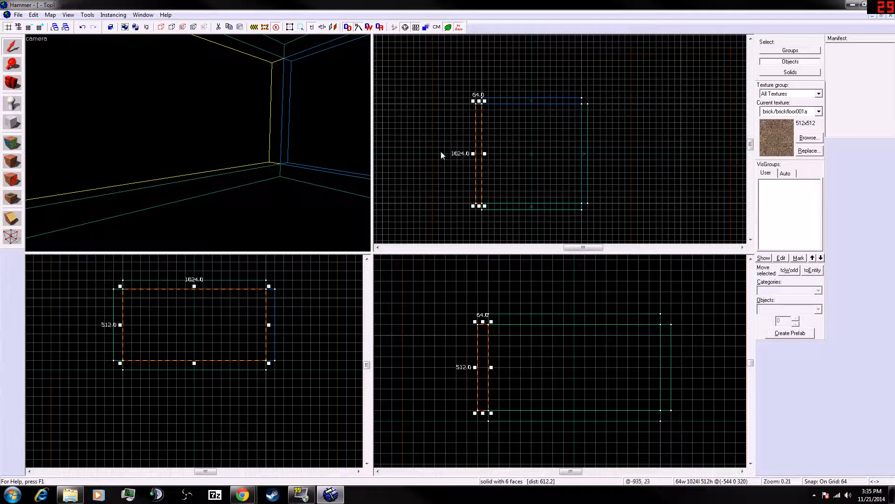
- Select the room's opposite side wall in the 3D view and open, then cancel, Replace Textures
{"action": "key", "text": "w"}
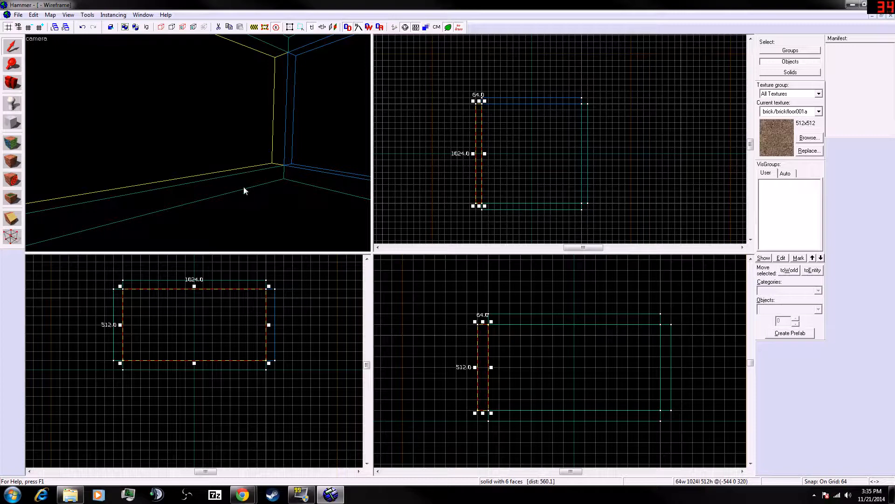
{"action": "key", "text": "z"}
{"action": "left_click", "coordinate": [199, 142]}
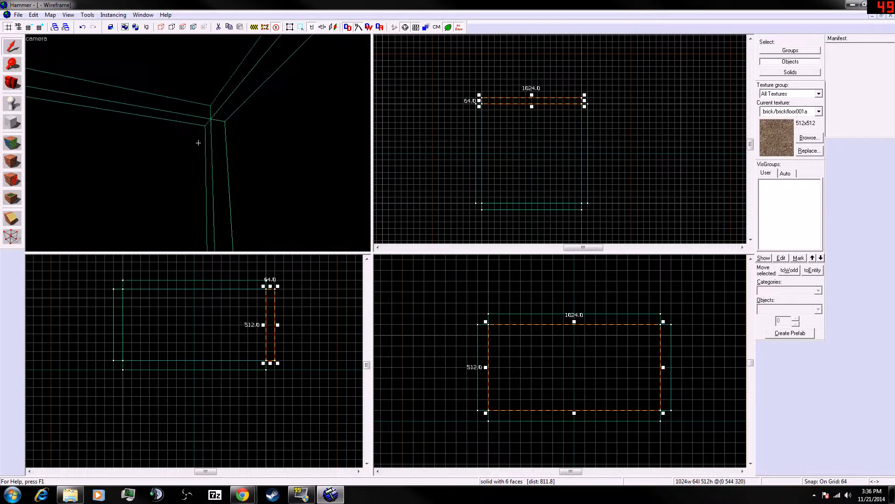
{"action": "left_click", "coordinate": [198, 143]}
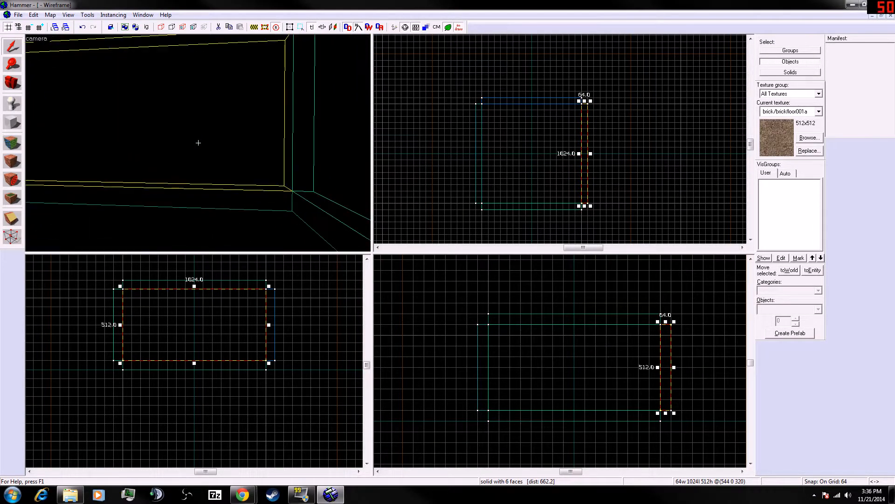
{"action": "key", "text": "z"}
{"action": "left_click", "coordinate": [809, 150]}
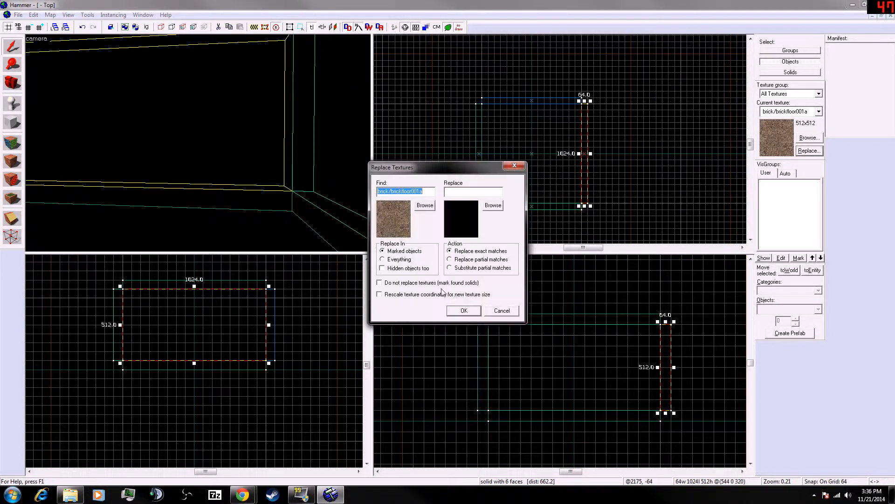
{"action": "left_click", "coordinate": [499, 311]}
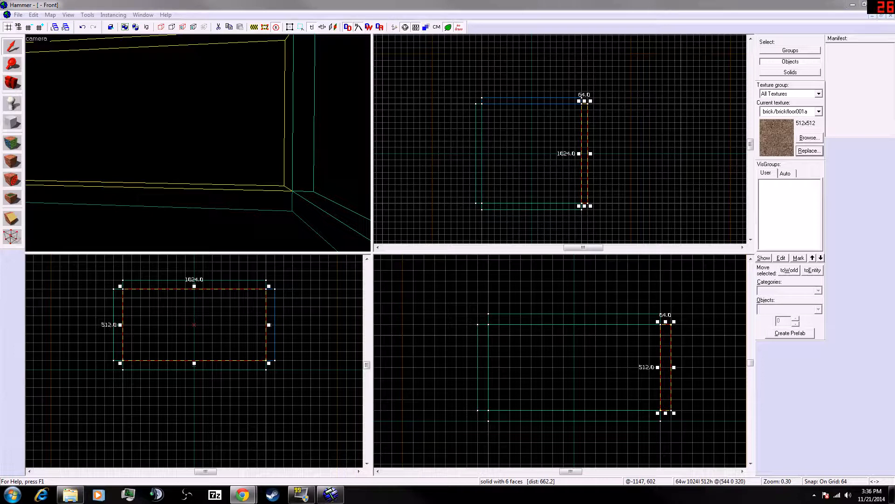
- Apply building_template/building_template007a to the selected wall's six faces in the Face Edit Sheet
{"action": "left_click", "coordinate": [16, 148]}
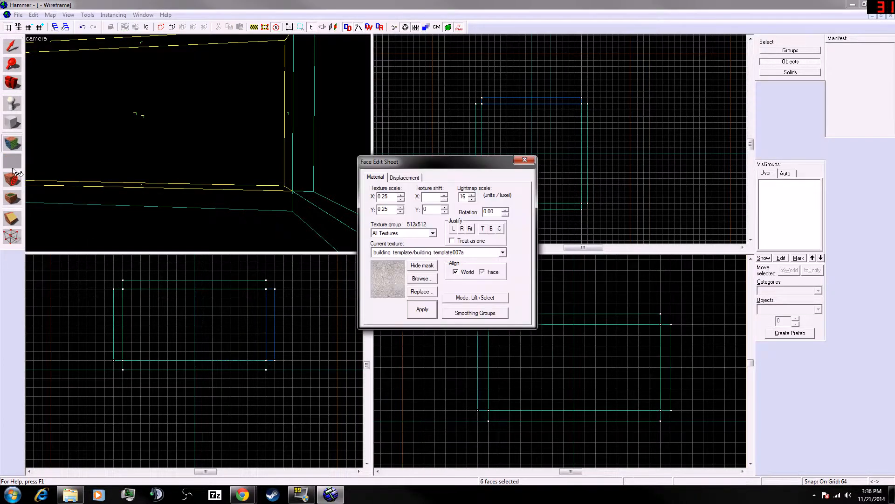
{"action": "left_click", "coordinate": [525, 160]}
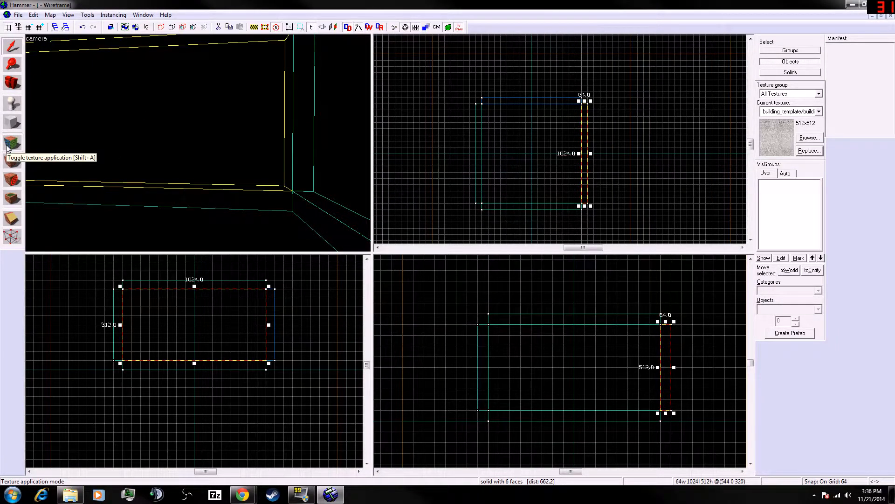
{"action": "left_click", "coordinate": [7, 147]}
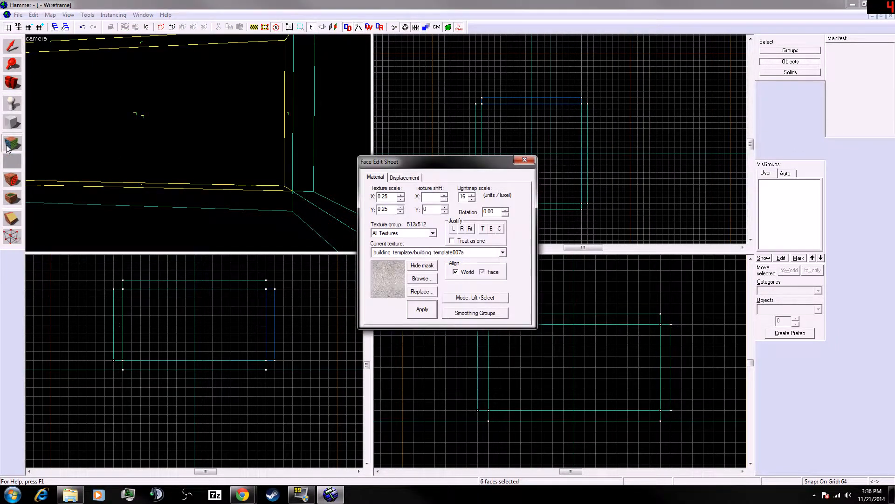
{"action": "left_click", "coordinate": [418, 316]}
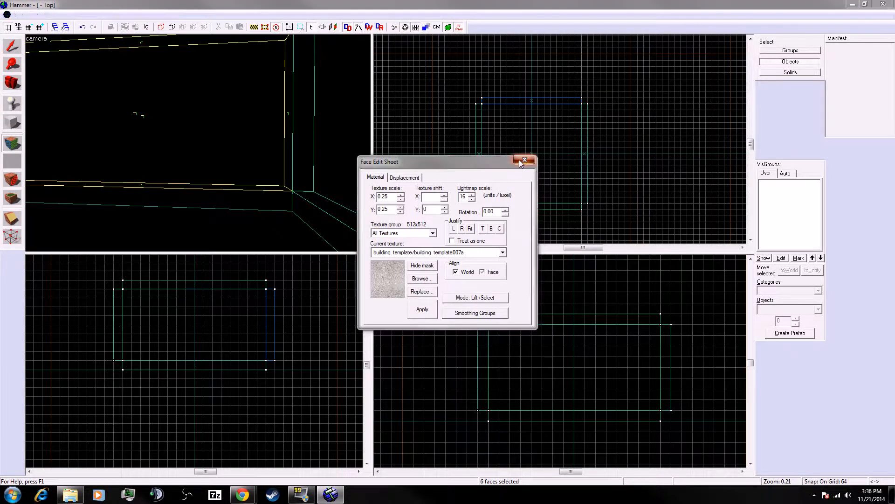
{"action": "left_click", "coordinate": [524, 160]}
- Turn texture locking off and apply the selected wall's object properties again
{"action": "left_click", "coordinate": [215, 162]}
{"action": "key", "text": "a"}
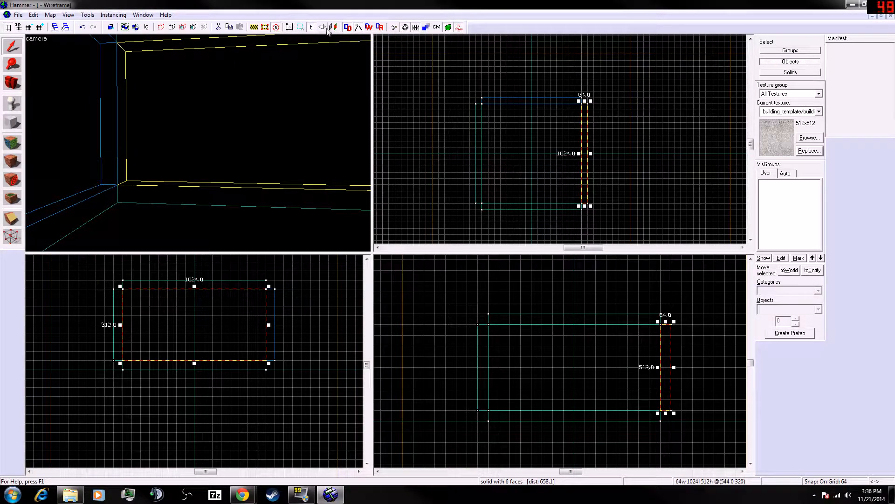
{"action": "left_click", "coordinate": [313, 28]}
{"action": "key", "text": "d"}
{"action": "key", "text": "d"}
{"action": "key", "text": "d"}
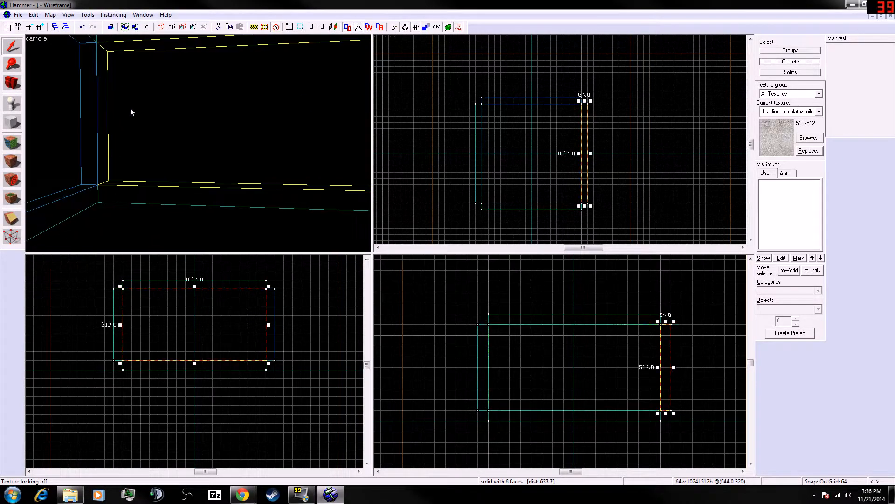
{"action": "double_click", "coordinate": [130, 108]}
{"action": "left_click", "coordinate": [577, 357]}
- Browse the texture library, then pick brick/brickfloor001a as the current texture
{"action": "left_click", "coordinate": [808, 138]}
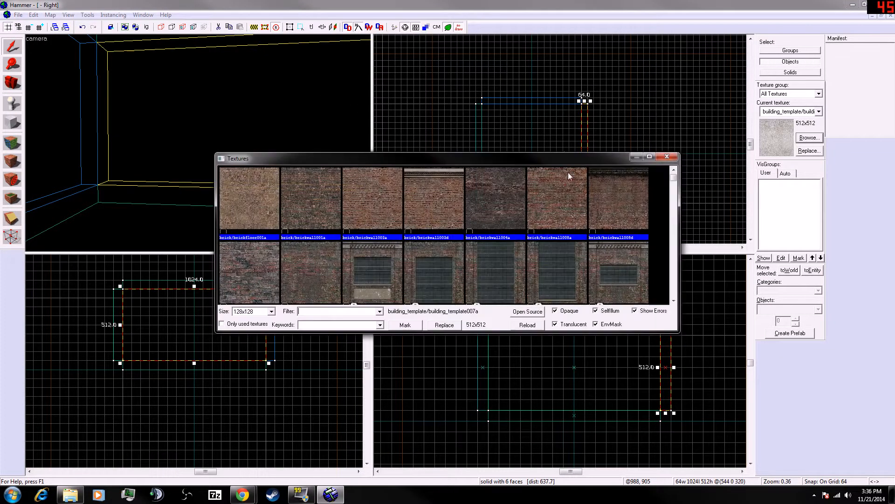
{"action": "left_click", "coordinate": [670, 155]}
{"action": "left_click", "coordinate": [802, 114]}
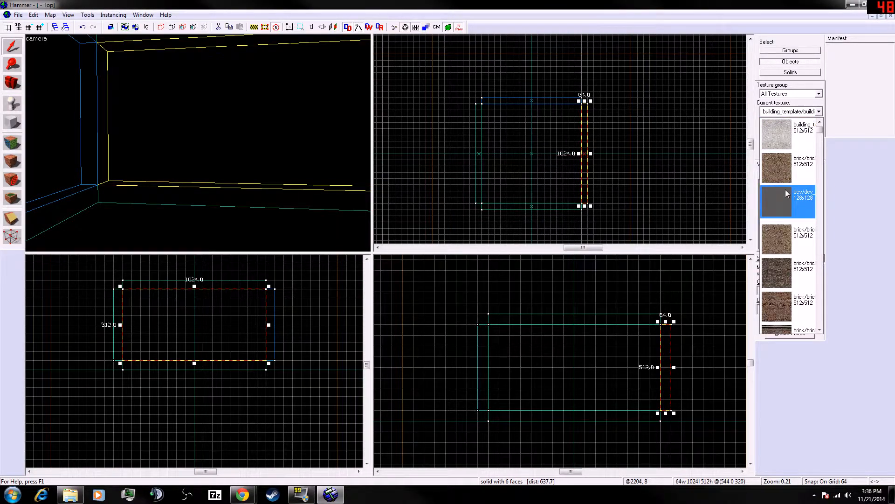
{"action": "left_click", "coordinate": [797, 201]}
- Open and cancel the selected wall's object properties twice
{"action": "double_click", "coordinate": [326, 130]}
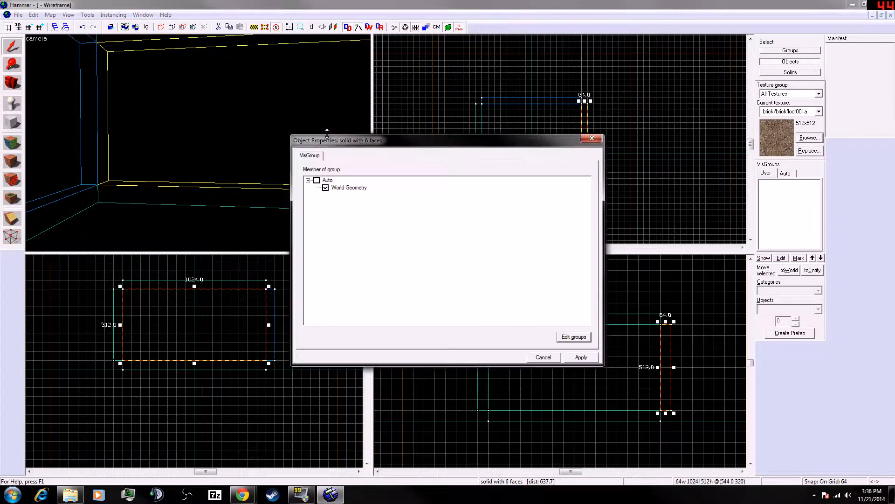
{"action": "left_click", "coordinate": [555, 358]}
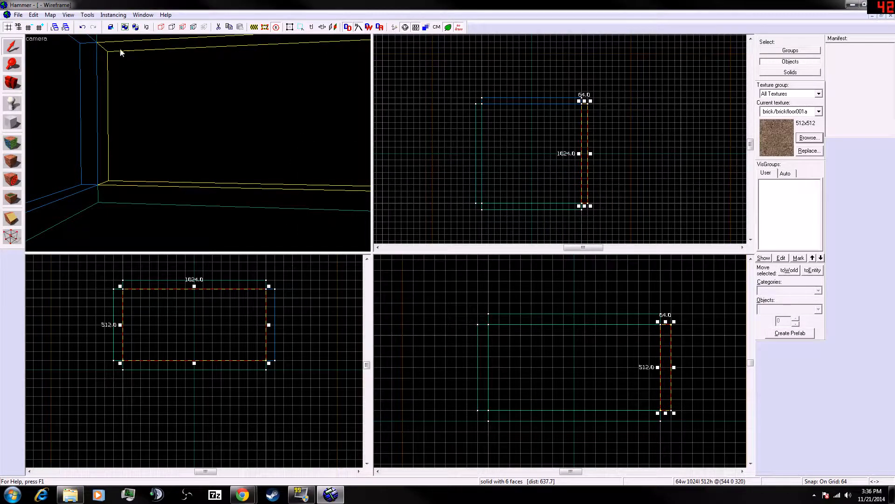
{"action": "key", "text": "alt+Tab"}
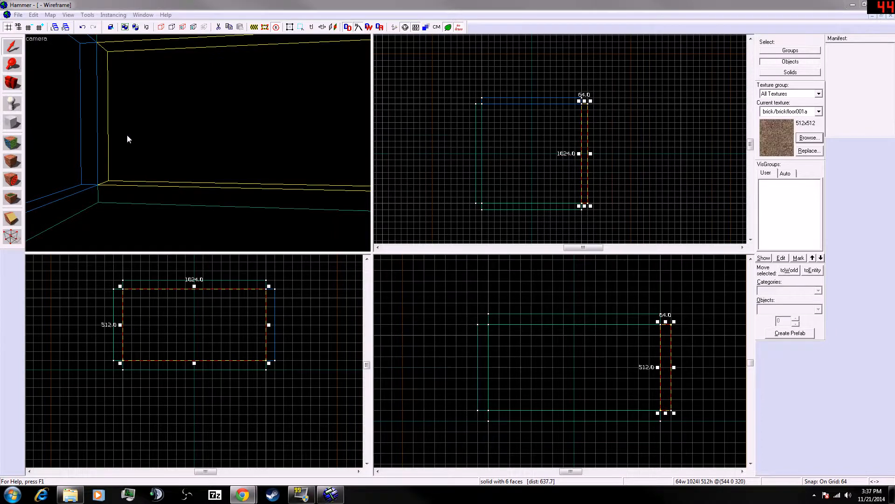
{"action": "key", "text": "alt+Return"}
{"action": "left_click", "coordinate": [542, 355]}
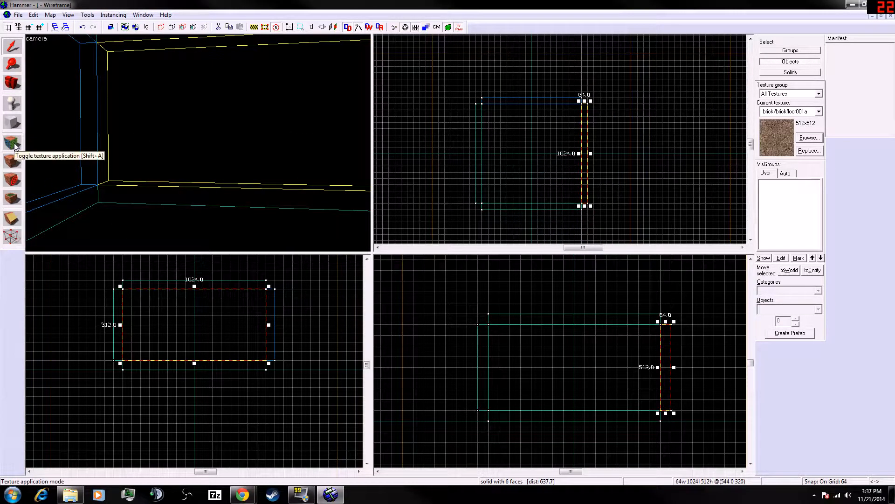
- Apply the current brick/brickfloor001a texture to the selected side wall and fly the camera around the room
{"action": "left_click", "coordinate": [8, 165]}
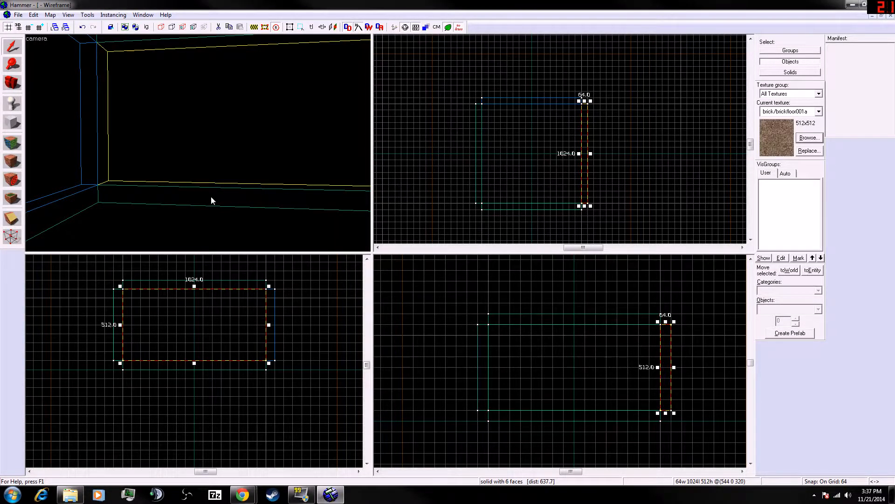
{"action": "key", "text": "a"}
{"action": "key", "text": "w"}
{"action": "key", "text": "z"}
{"action": "key", "text": "s"}
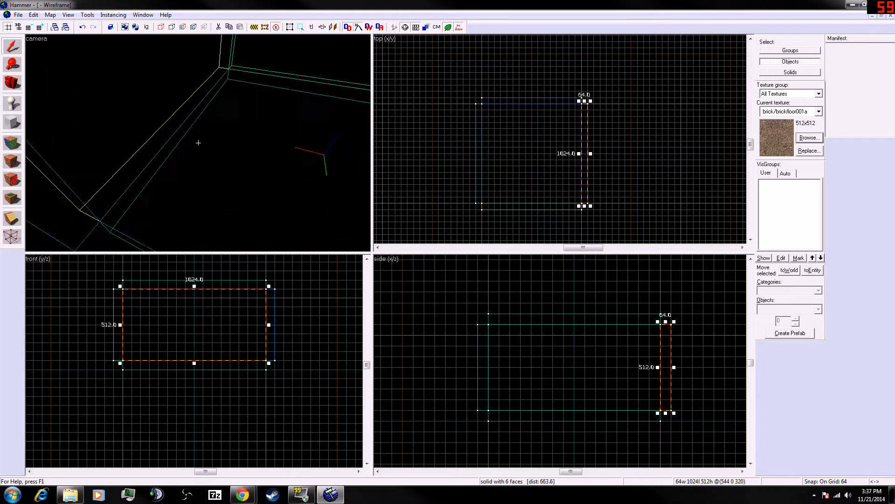
{"action": "key", "text": "w"}
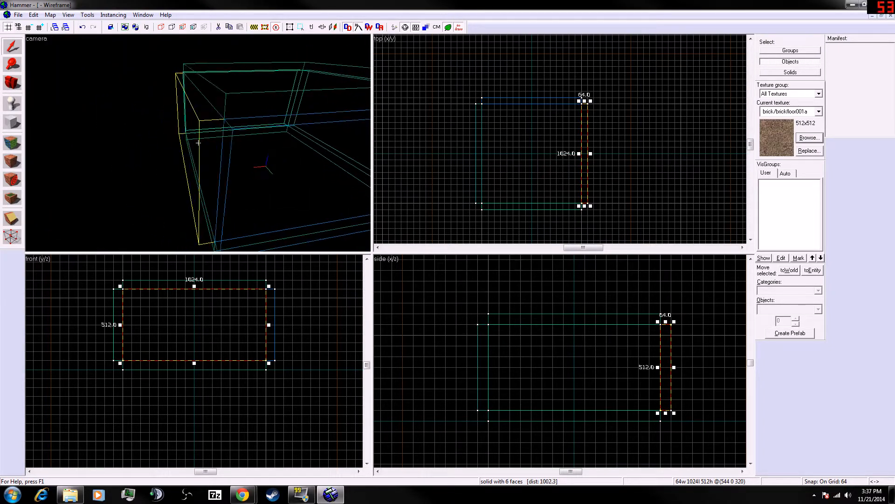
{"action": "key", "text": "s"}
{"action": "key", "text": "z"}
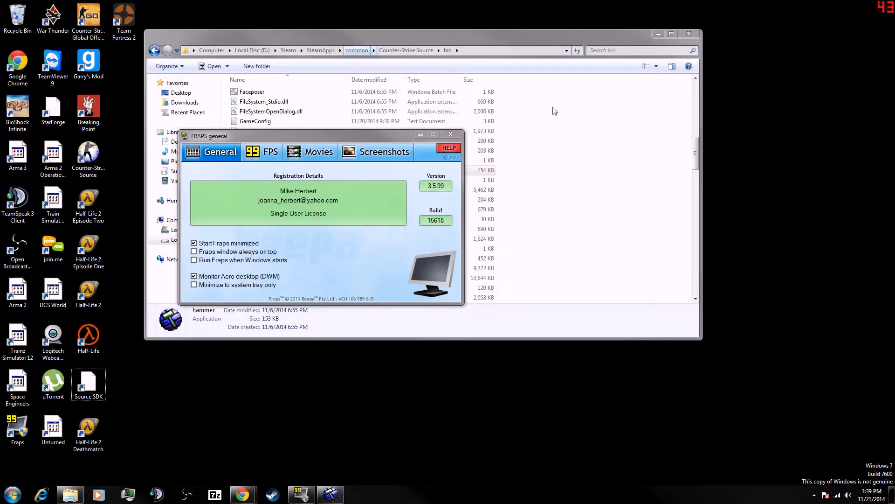
{"action": "left_click_drag", "start_coordinate": [689, 30], "coordinate": [689, 32]}
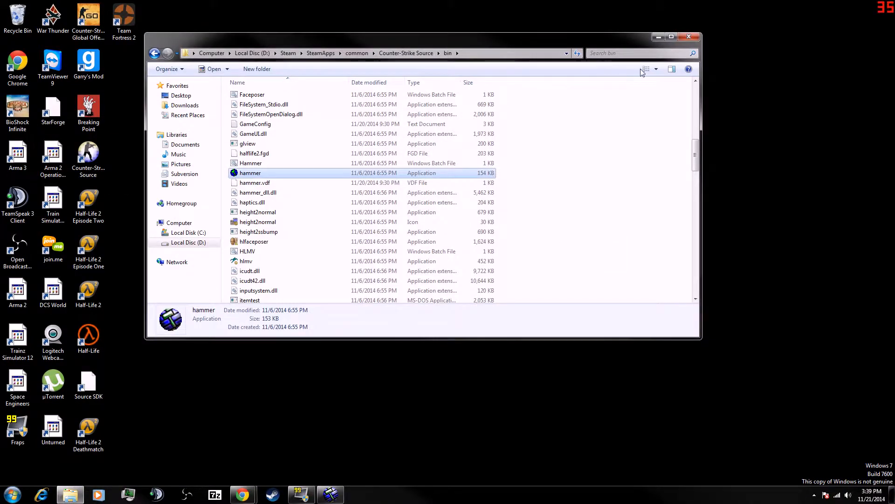
{"action": "left_click", "coordinate": [689, 36]}
{"action": "left_click_drag", "start_coordinate": [894, 3], "coordinate": [536, 0]}
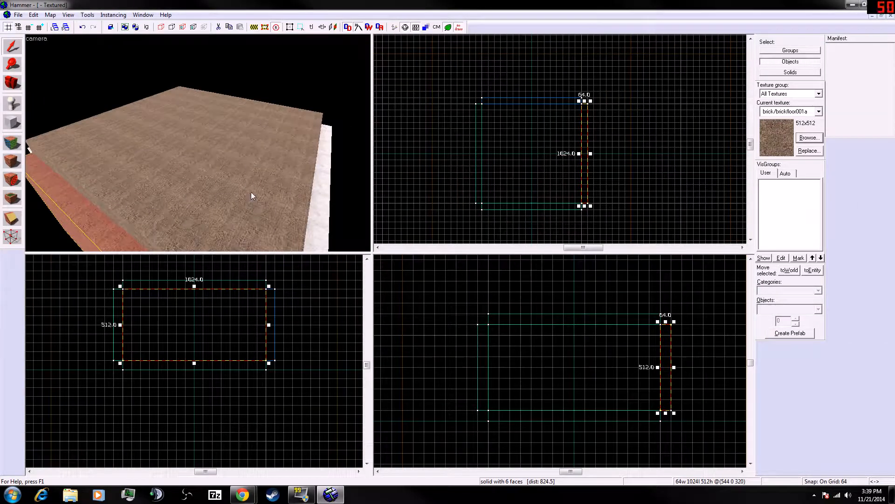
- Select the ceiling brush in the camera view, open its object properties and cancel them
{"action": "key", "text": "a"}
{"action": "key", "text": "s"}
{"action": "left_click", "coordinate": [42, 43]}
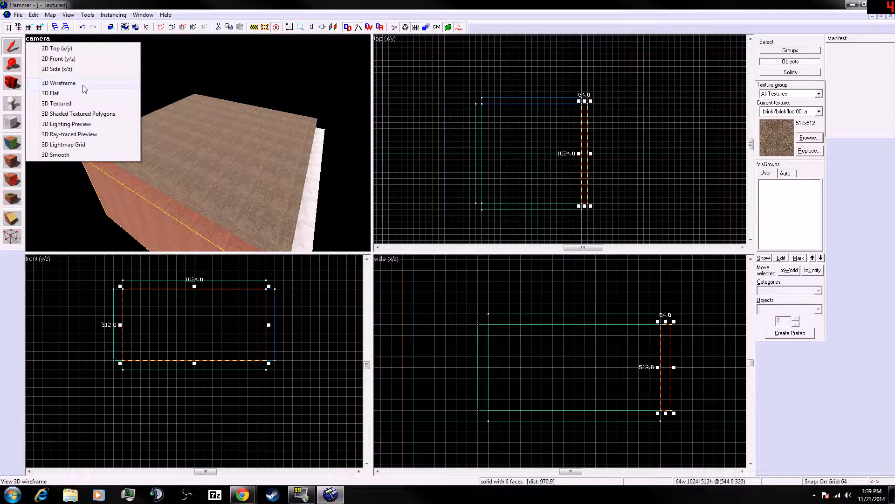
{"action": "left_click", "coordinate": [280, 172]}
{"action": "key", "text": "z"}
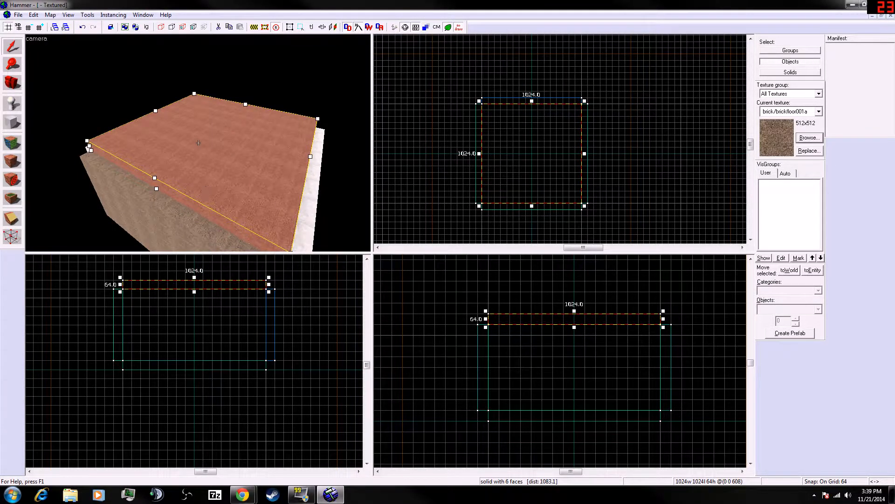
{"action": "key", "text": "w"}
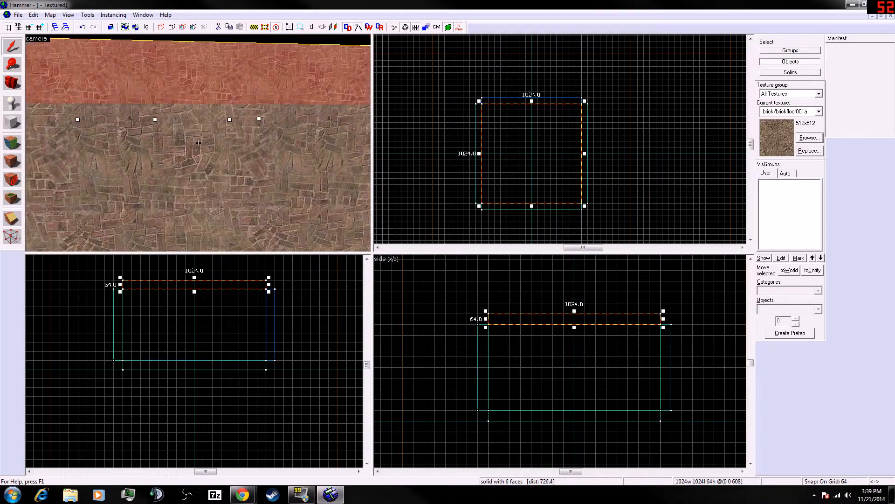
{"action": "key", "text": "s"}
{"action": "key", "text": "d"}
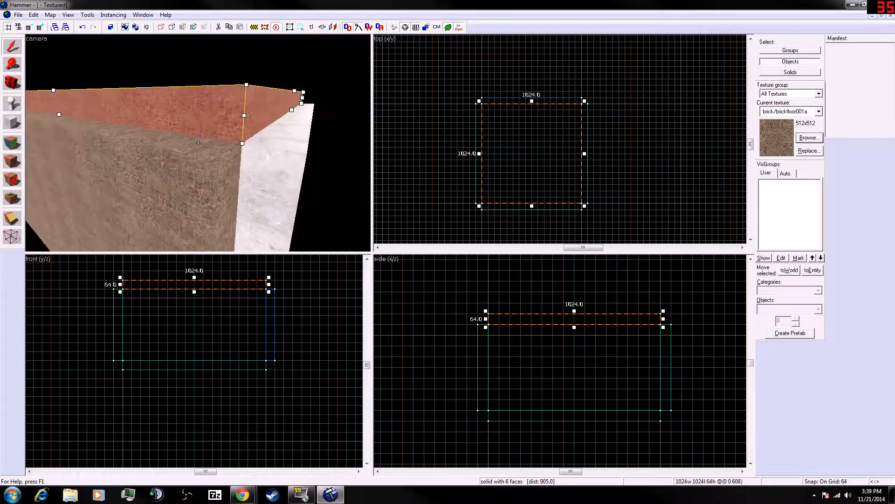
{"action": "left_click", "coordinate": [199, 142]}
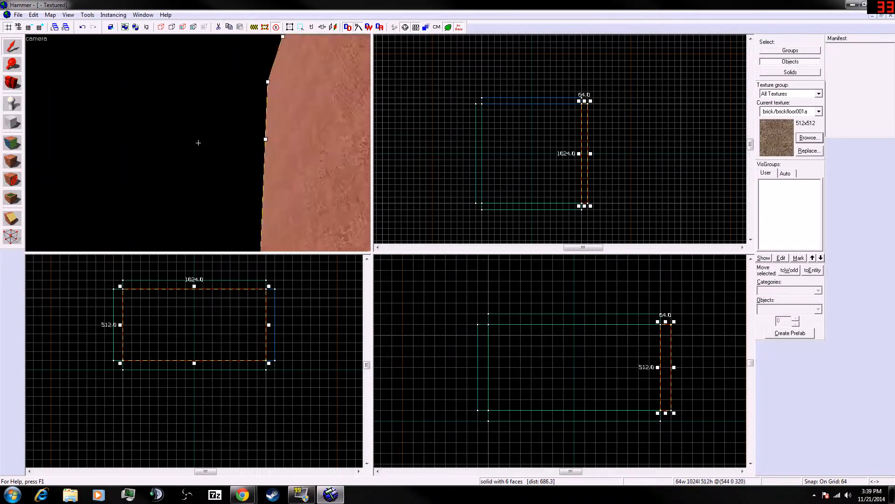
{"action": "left_click", "coordinate": [198, 142]}
{"action": "key", "text": "alt+Return"}
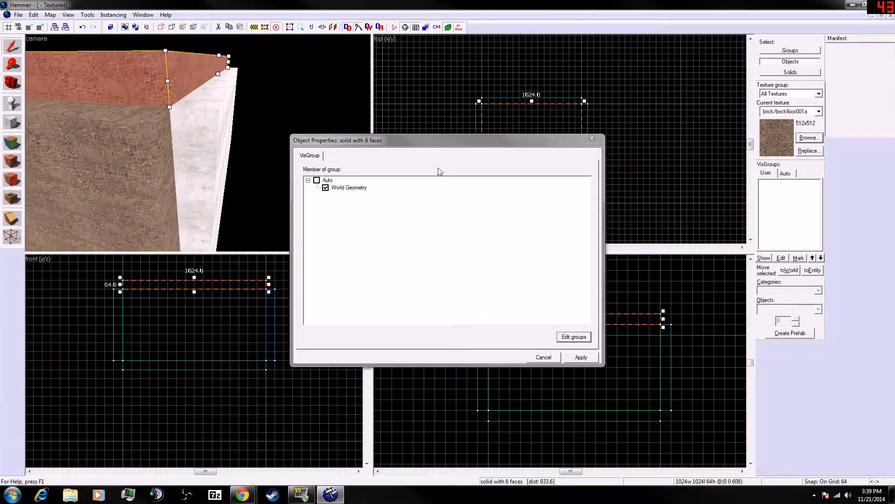
{"action": "left_click", "coordinate": [543, 356]}
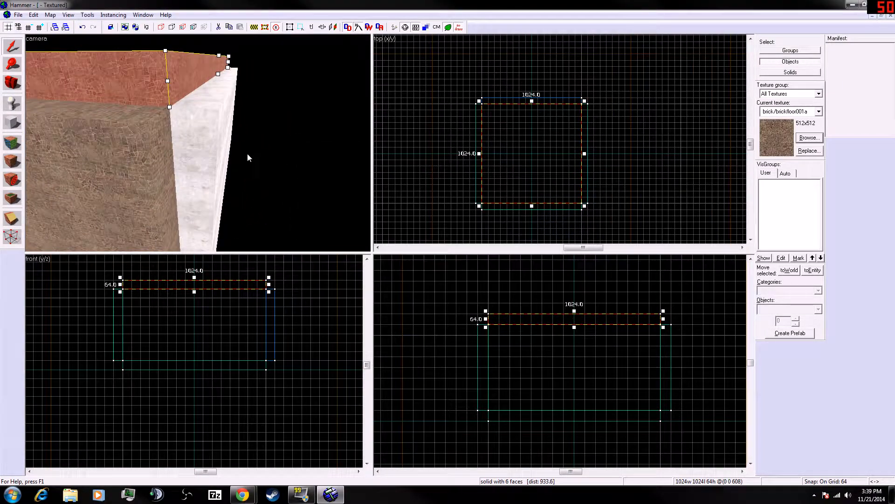
- Select the wall at the room's north side and apply the current brick texture to it
{"action": "left_click", "coordinate": [199, 142]}
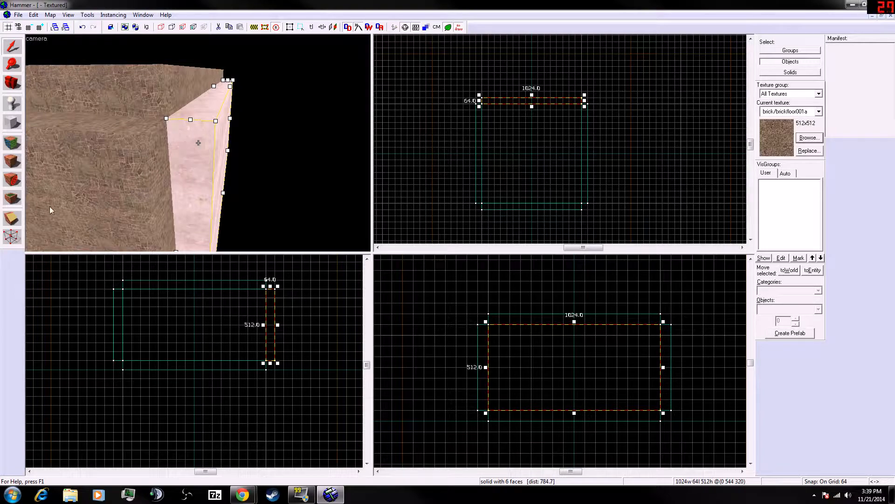
{"action": "left_click", "coordinate": [20, 164]}
{"action": "key", "text": "z"}
{"action": "key", "text": "w"}
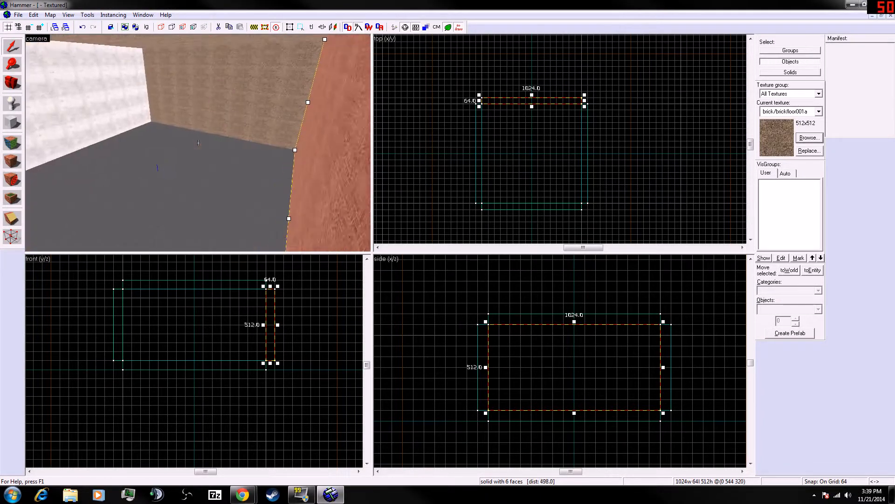
- Select the opposite south wall and apply the current brick texture to it
{"action": "left_click", "coordinate": [198, 142]}
{"action": "key", "text": "z"}
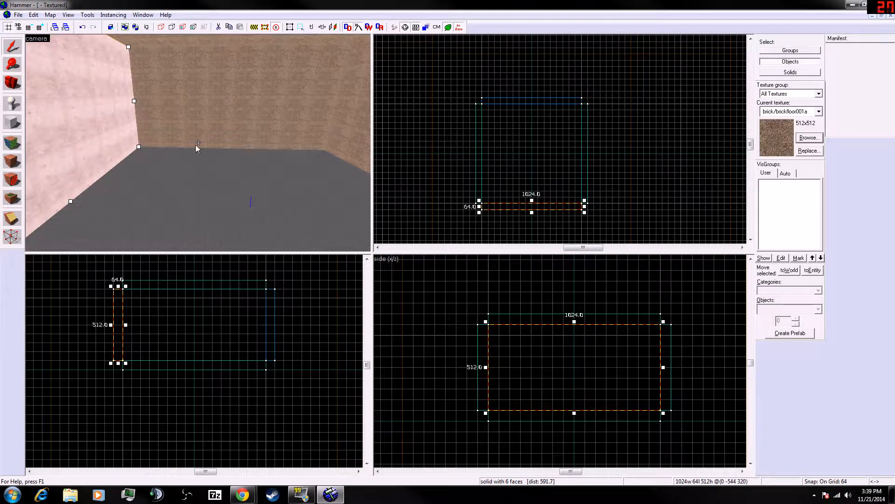
{"action": "left_click", "coordinate": [10, 162]}
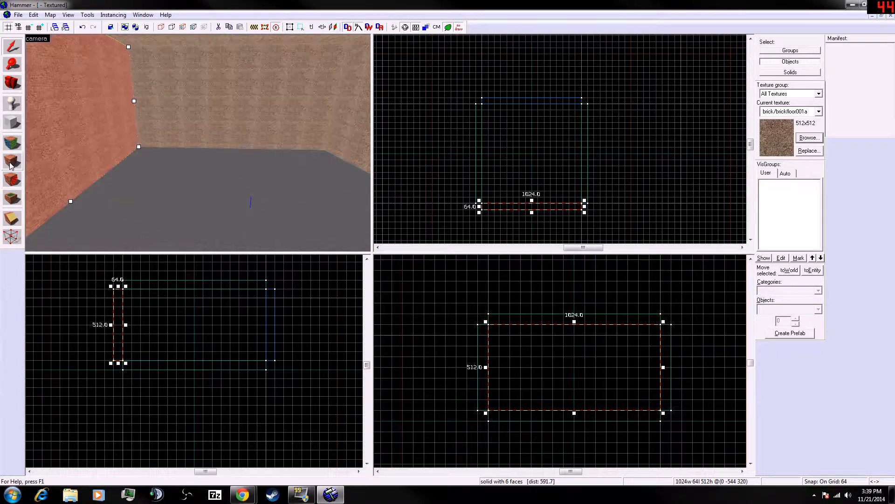
- Select the floor and then the ceiling brush in turn in the camera view
{"action": "left_click", "coordinate": [198, 142]}
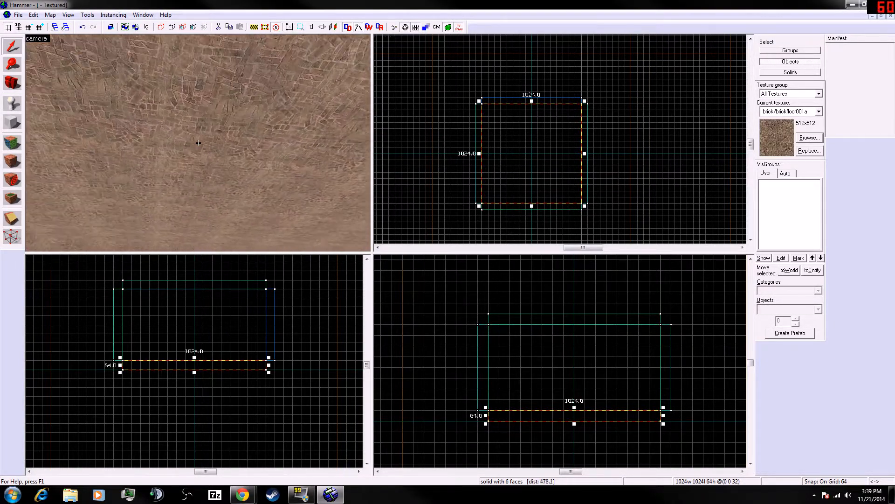
{"action": "left_click", "coordinate": [198, 143]}
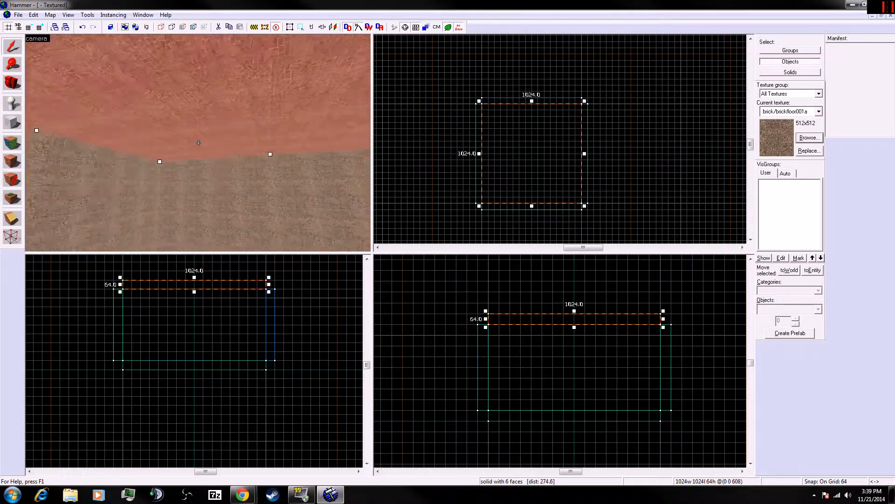
{"action": "left_click", "coordinate": [199, 142]}
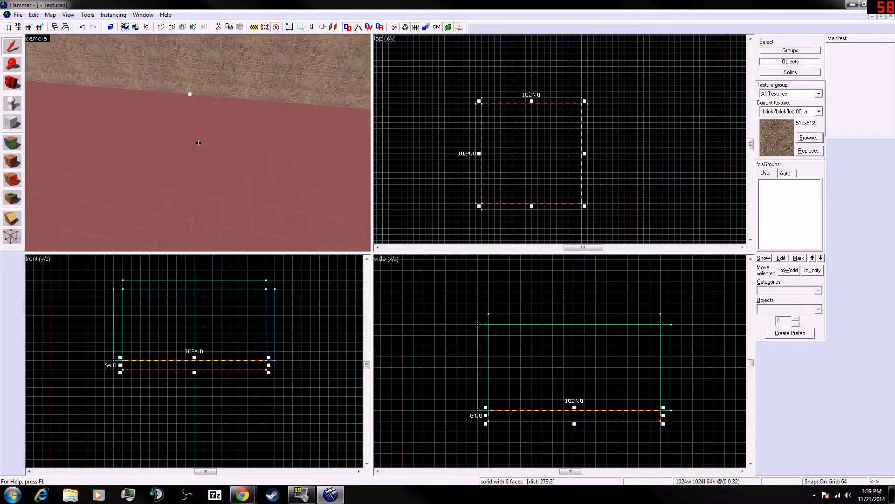
{"action": "left_click", "coordinate": [198, 142]}
{"action": "key", "text": "z"}
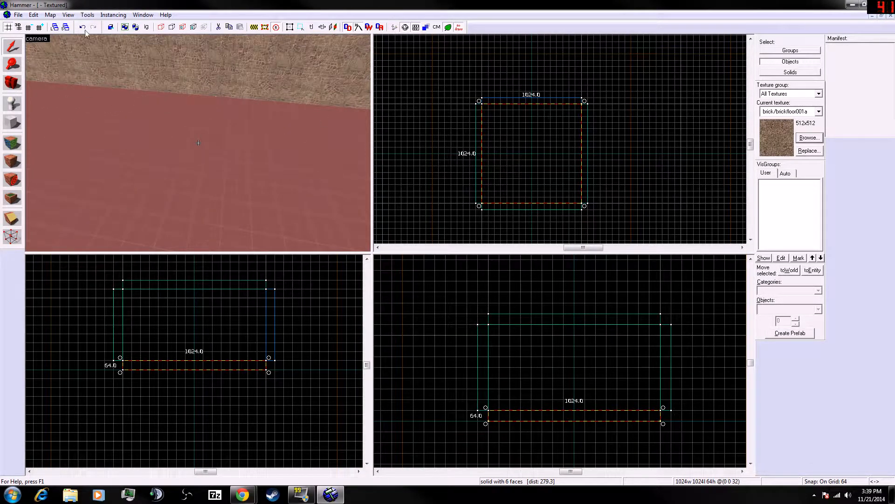
{"action": "key", "text": "alt+Tab"}
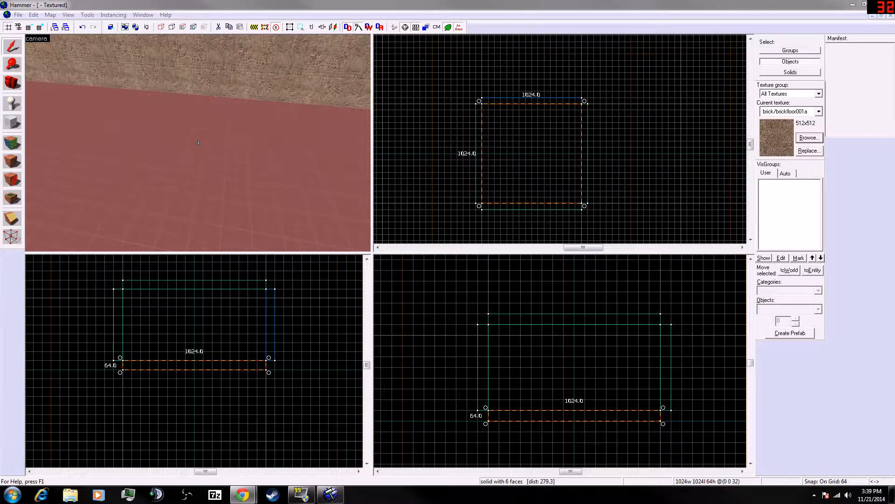
{"action": "left_click", "coordinate": [70, 495]}
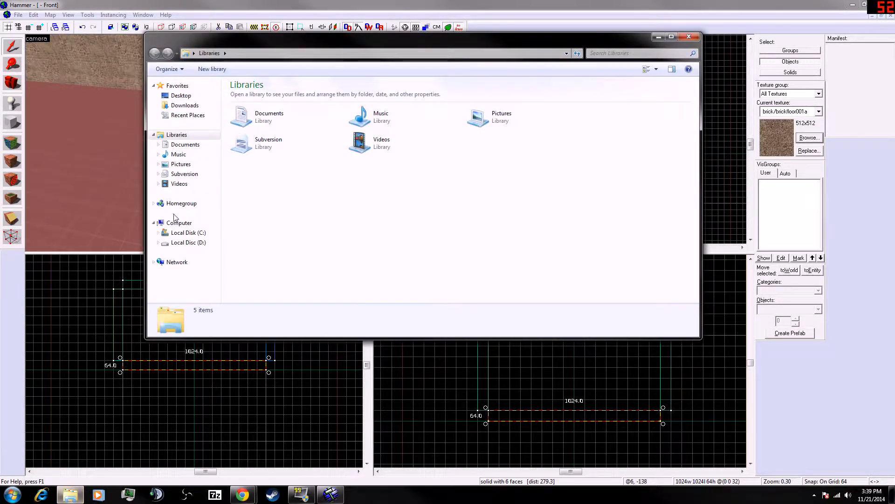
{"action": "left_click", "coordinate": [658, 37]}
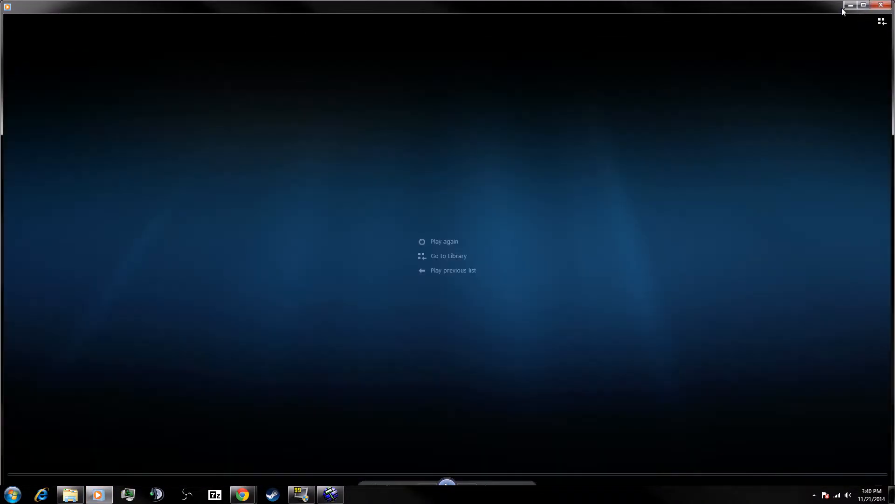
{"action": "left_click_drag", "start_coordinate": [841, 7], "coordinate": [422, 100]}
{"action": "left_click", "coordinate": [459, 98]}
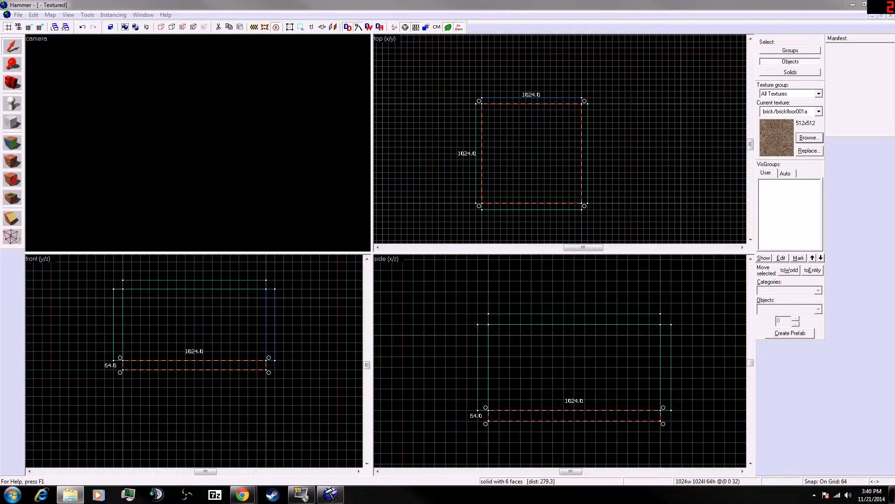
- Select the floor brush in the camera view, checking its outline in the front view
{"action": "left_click", "coordinate": [201, 146]}
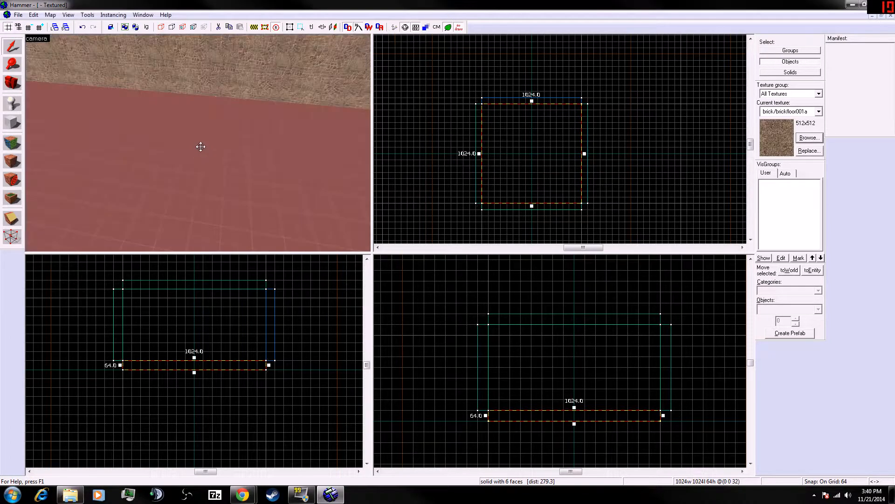
{"action": "left_click", "coordinate": [482, 237]}
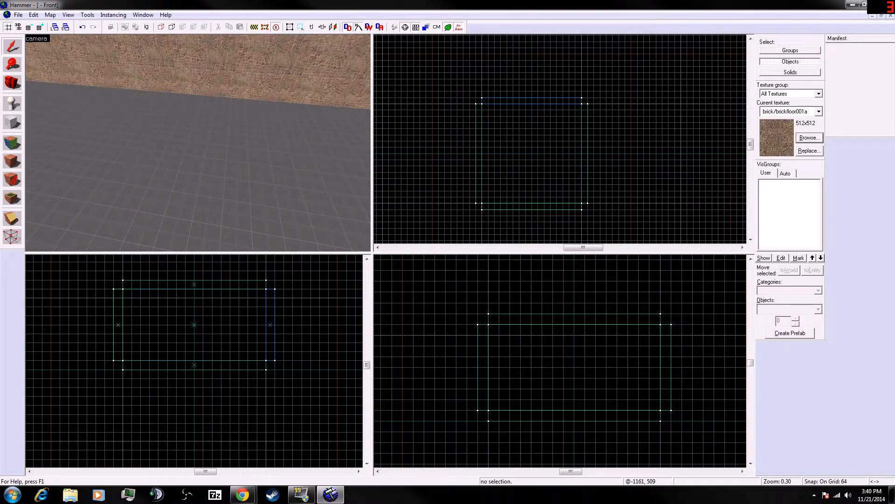
{"action": "scroll", "coordinate": [194, 361], "scroll_direction": "down", "scroll_amount": 4}
{"action": "scroll", "coordinate": [194, 361], "scroll_direction": "up", "scroll_amount": 4}
{"action": "scroll", "coordinate": [409, 339], "scroll_direction": "up", "scroll_amount": 1}
{"action": "scroll", "coordinate": [341, 350], "scroll_direction": "up", "scroll_amount": 2}
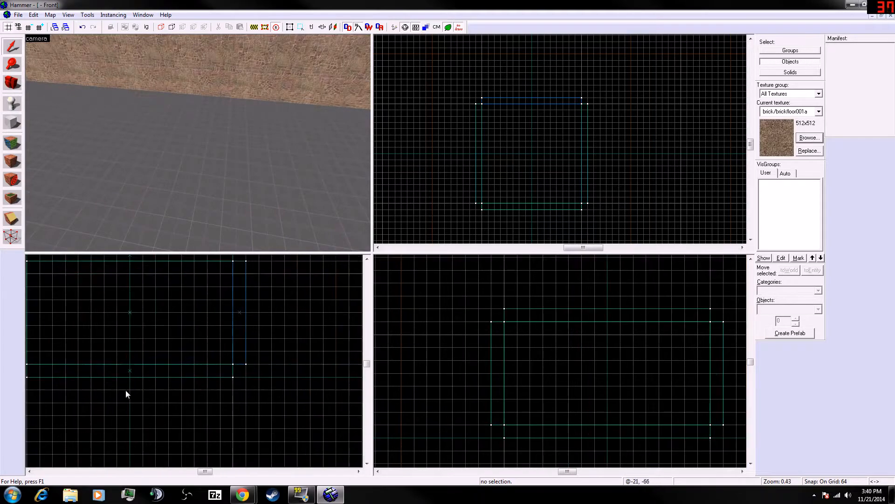
{"action": "scroll", "coordinate": [125, 390], "scroll_direction": "up", "scroll_amount": 1}
{"action": "scroll", "coordinate": [307, 362], "scroll_direction": "down", "scroll_amount": 3}
{"action": "scroll", "coordinate": [209, 427], "scroll_direction": "down", "scroll_amount": 1}
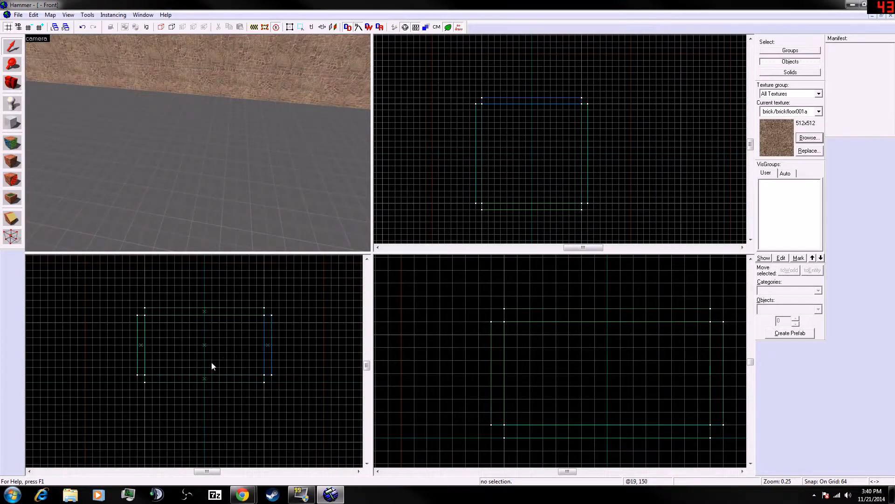
{"action": "scroll", "coordinate": [231, 310], "scroll_direction": "up", "scroll_amount": 1}
{"action": "left_click", "coordinate": [198, 138]}
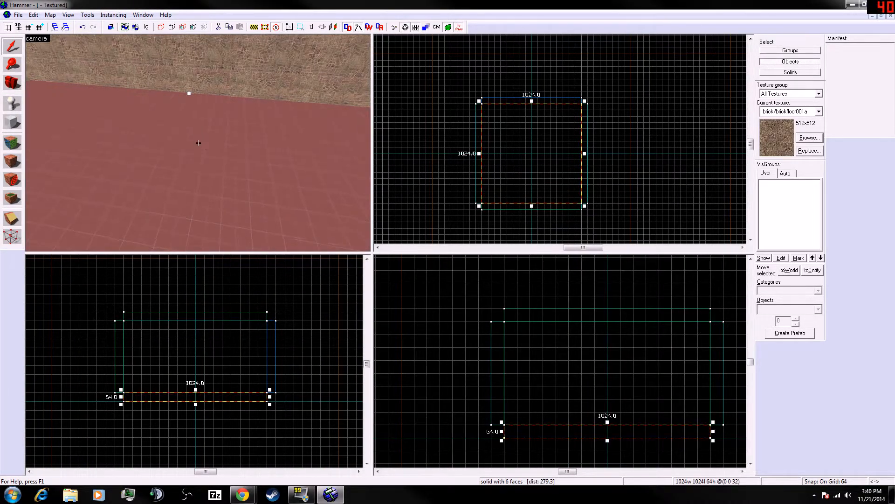
{"action": "key", "text": "z"}
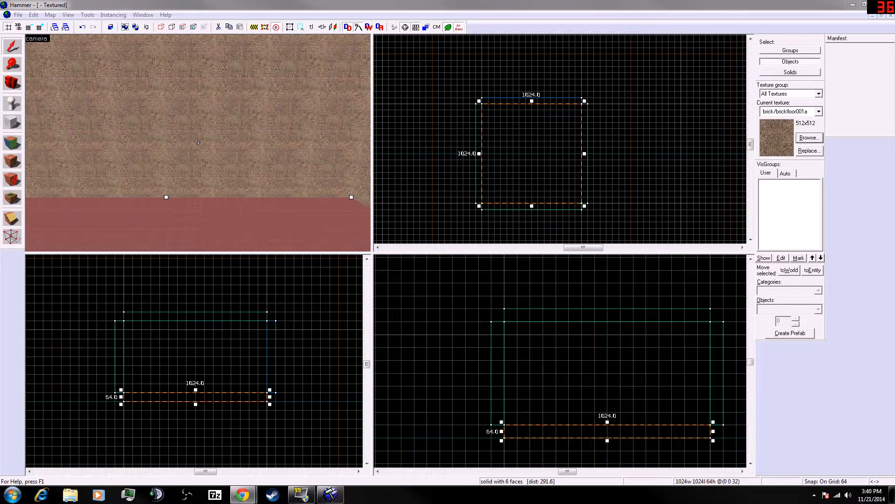
{"action": "scroll", "coordinate": [208, 368], "scroll_direction": "down", "scroll_amount": 2}
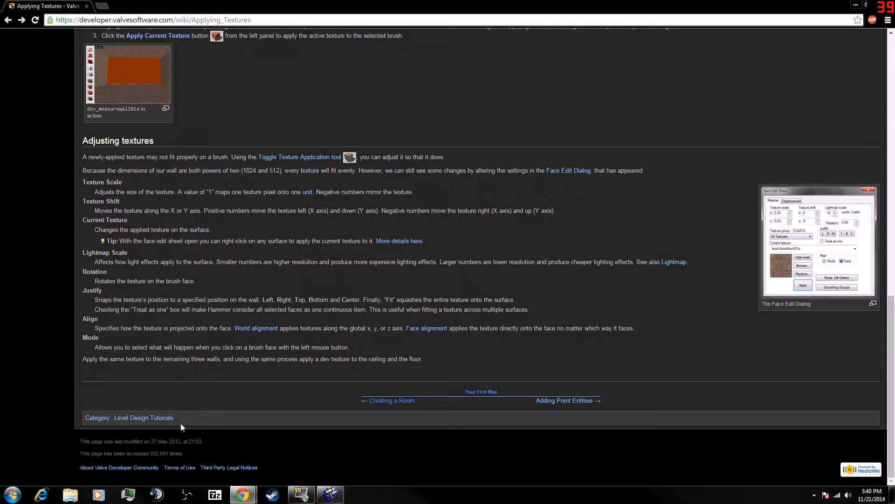
- Return to the editor from the tutorial and switch to the Entity tool
{"action": "key", "text": "alt+Tab"}
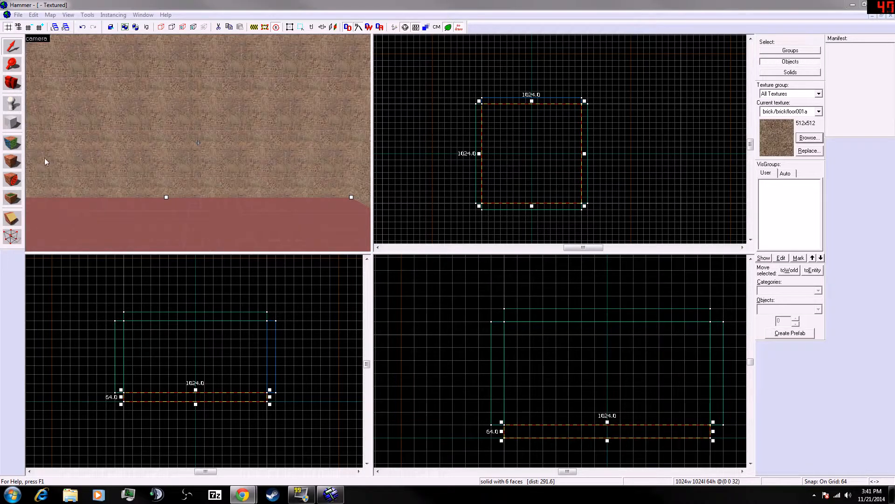
{"action": "left_click", "coordinate": [14, 105]}
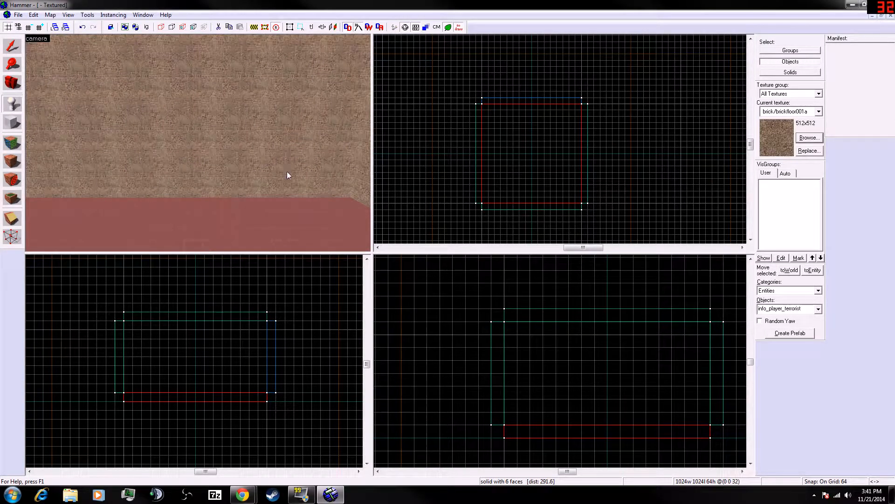
{"action": "key", "text": "z"}
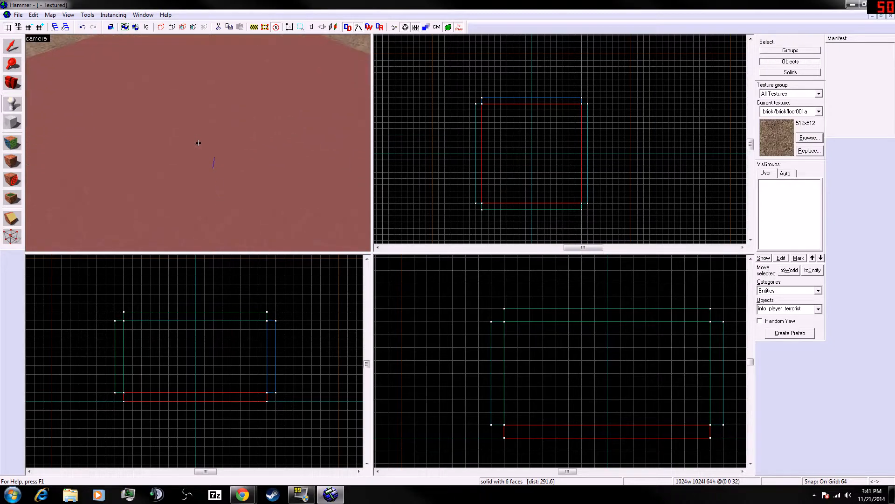
- Place an info_player_terrorist entity on the room's floor with the Entity tool
{"action": "key", "text": "z"}
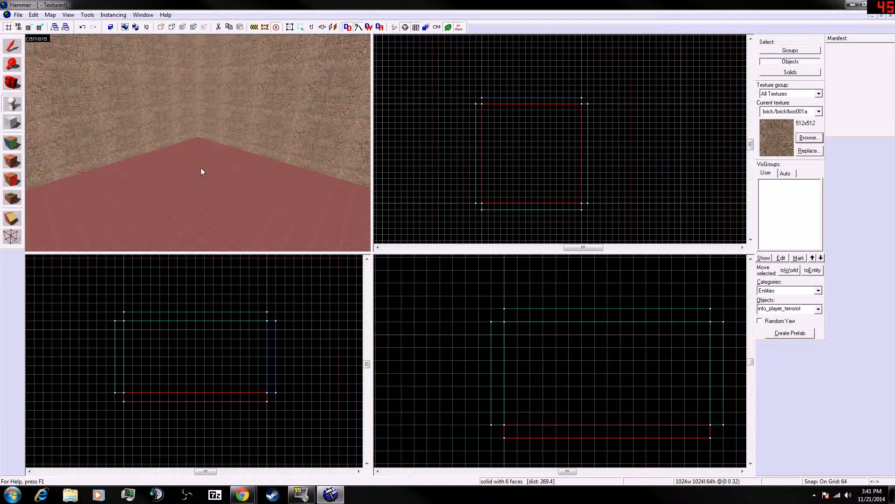
{"action": "left_click", "coordinate": [193, 205]}
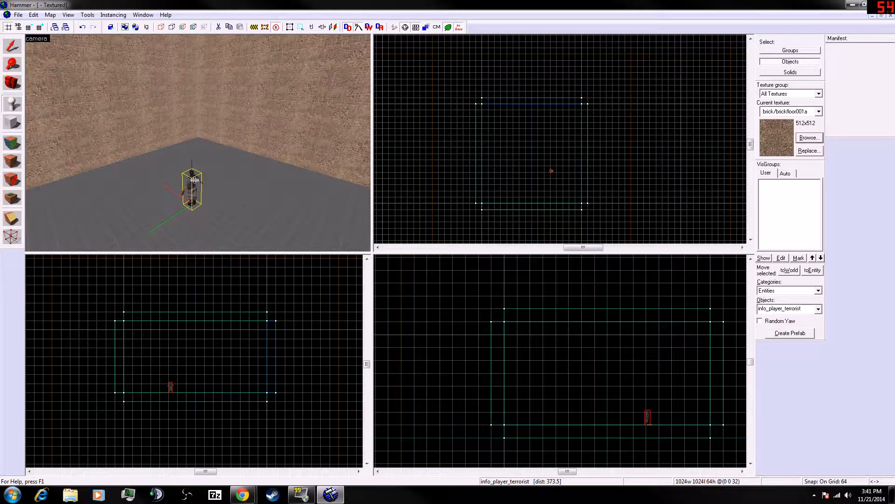
{"action": "key", "text": "z"}
{"action": "key", "text": "w"}
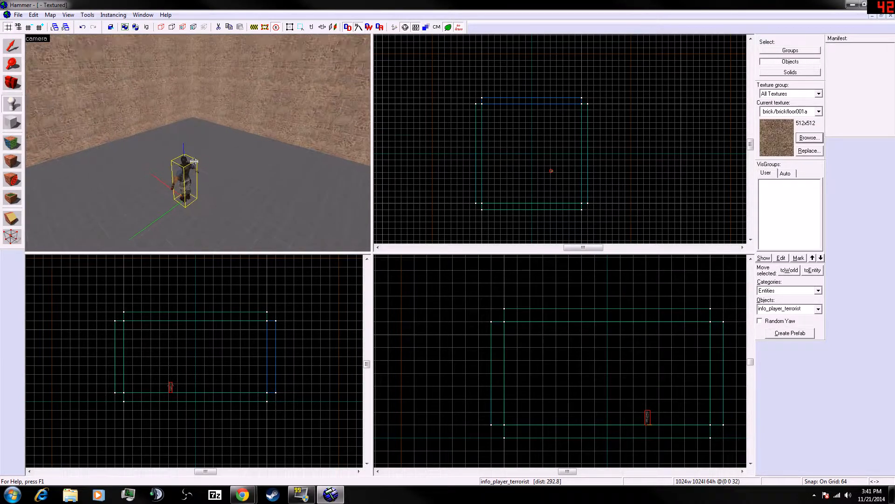
{"action": "key", "text": "w"}
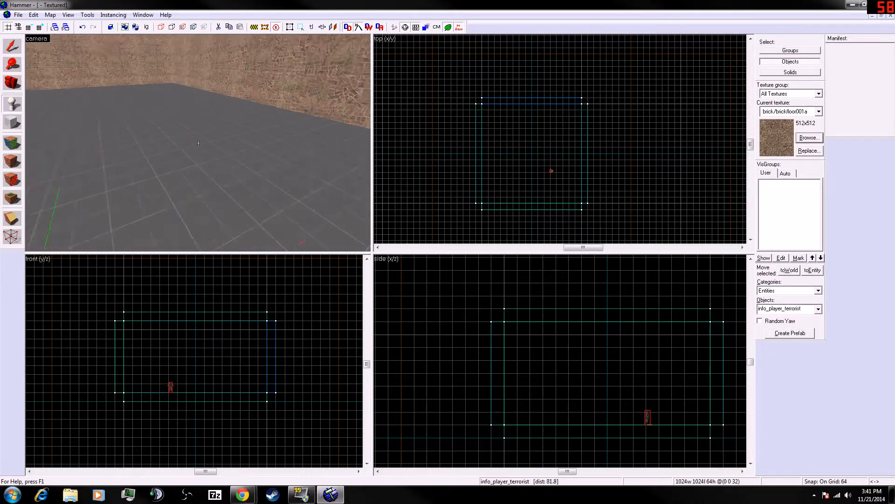
{"action": "key", "text": "d"}
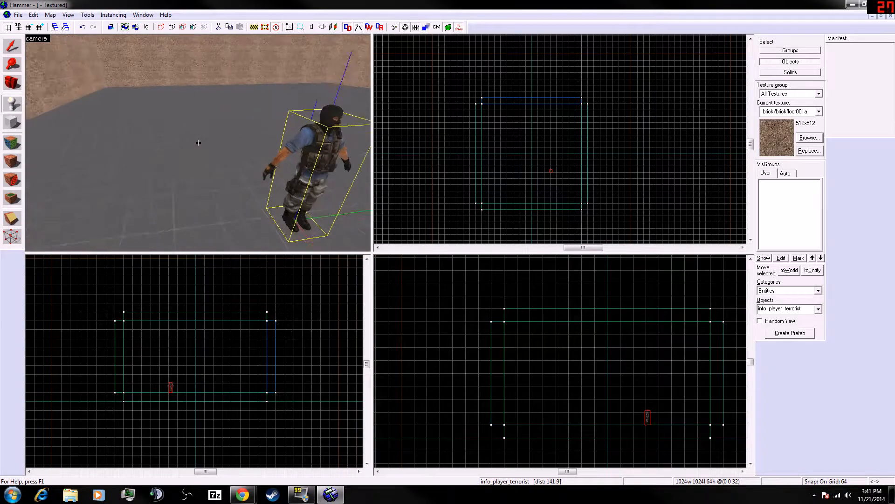
{"action": "key", "text": "d"}
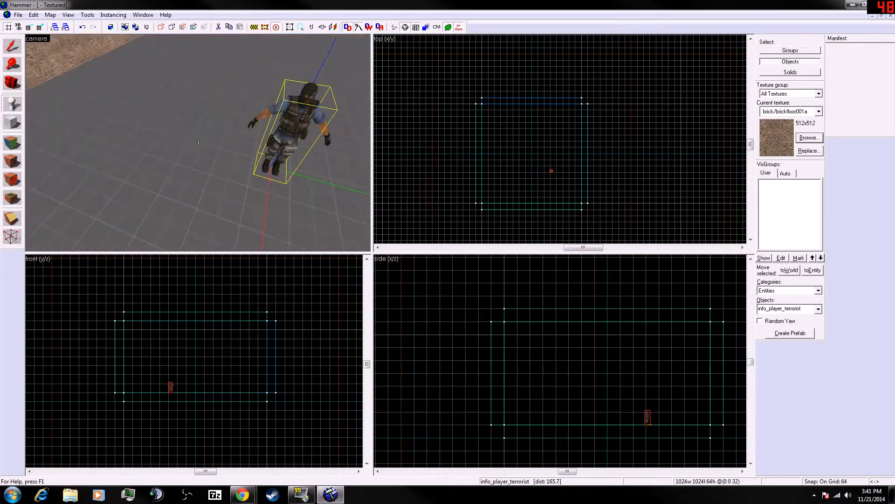
{"action": "key", "text": "s"}
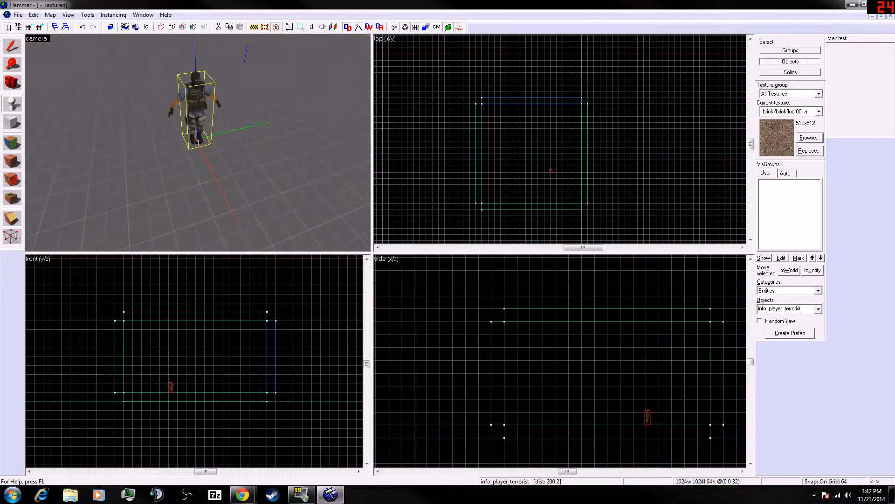
- Place two more info_player_terrorist entities on the floor
{"action": "key", "text": "w"}
{"action": "left_click", "coordinate": [198, 143]}
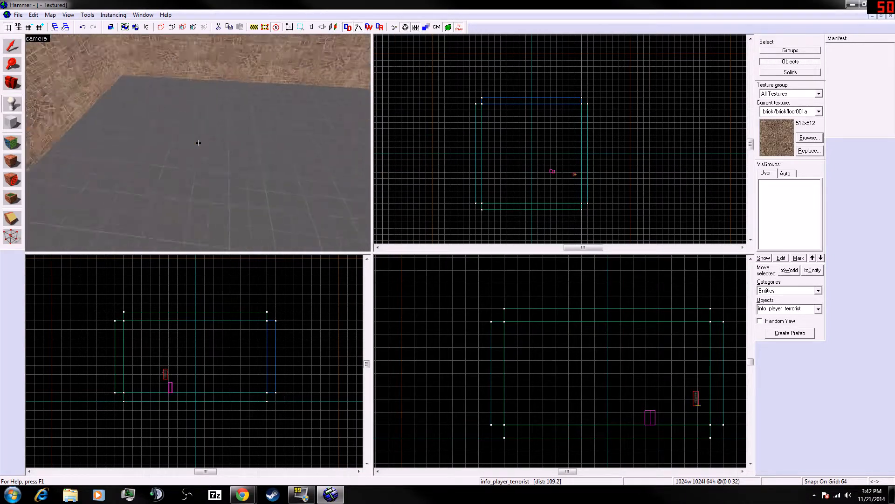
{"action": "left_click", "coordinate": [198, 143]}
{"action": "key", "text": "s"}
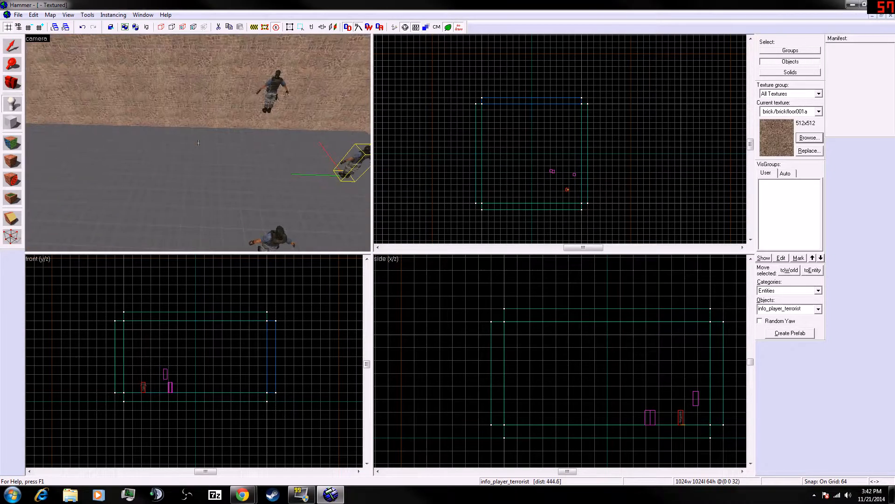
- Undo the three terrorist entity placements
{"action": "key", "text": "z"}
{"action": "key", "text": "ctrl+z"}
{"action": "key", "text": "z"}
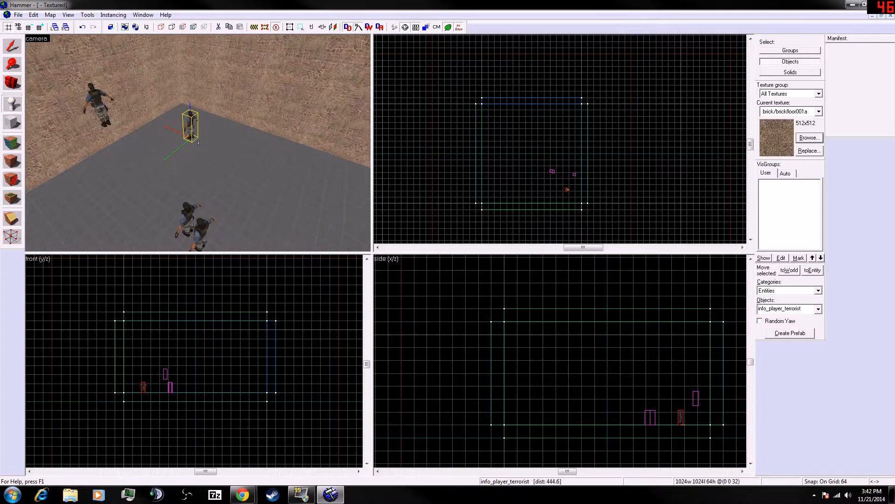
{"action": "key", "text": "ctrl+z"}
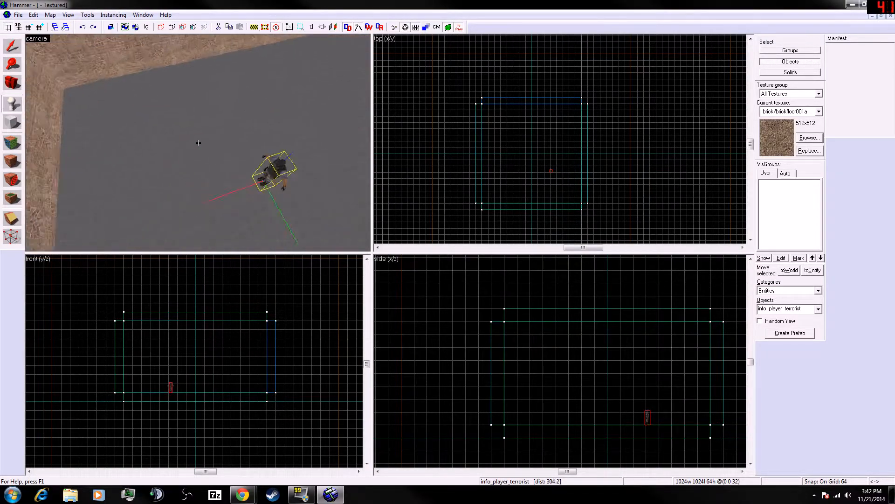
{"action": "key", "text": "ctrl+z"}
- Place an info_player_terrorist entity on the floor in the room's corner beside the west wall
{"action": "key", "text": "z"}
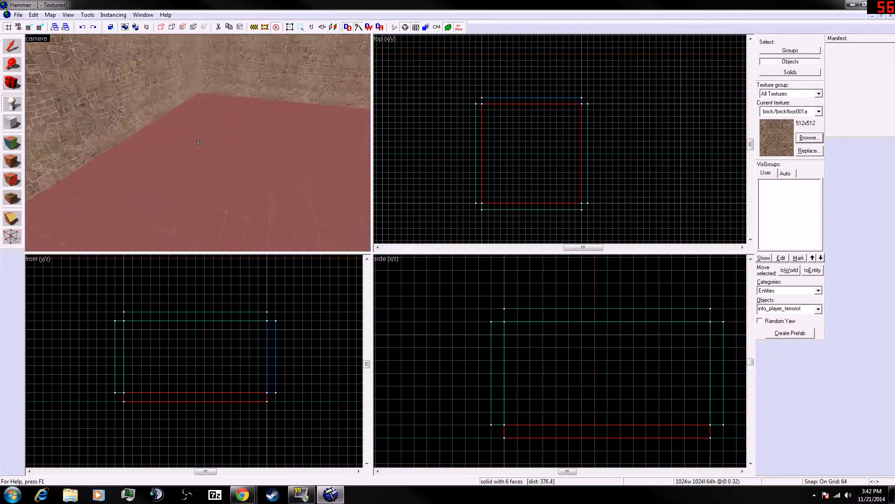
{"action": "key", "text": "s"}
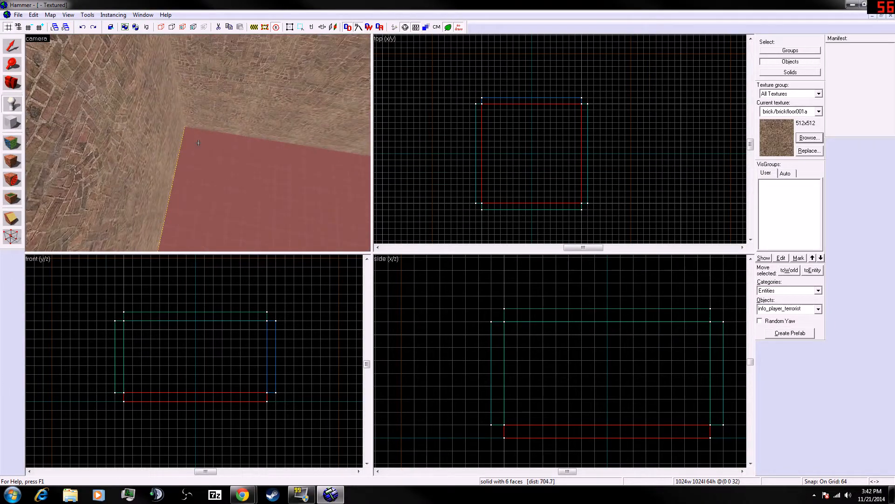
{"action": "key", "text": "w"}
{"action": "key", "text": "s"}
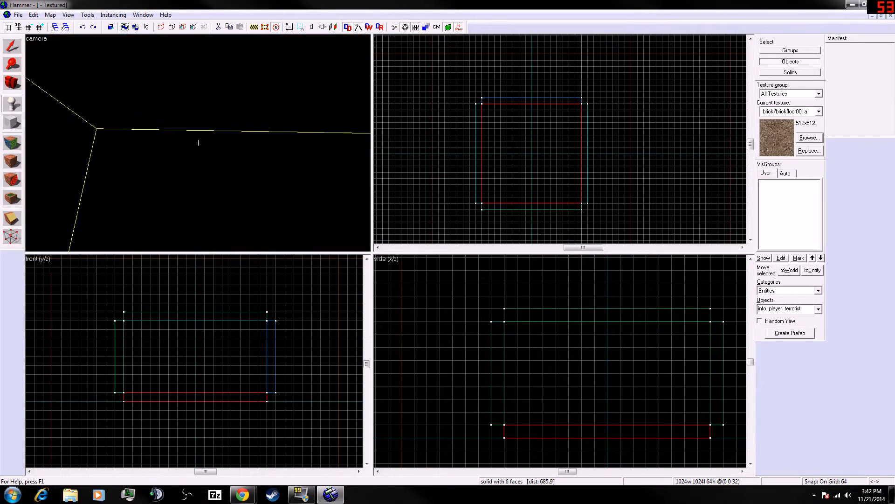
{"action": "key", "text": "s"}
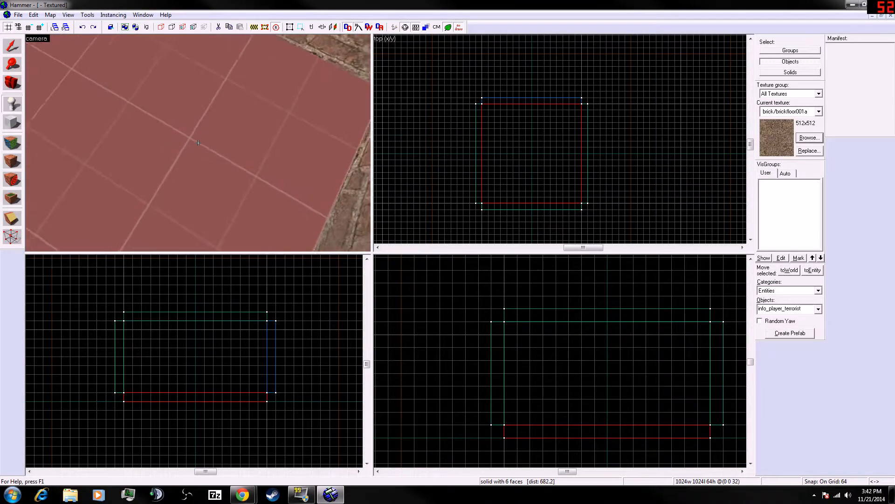
{"action": "left_click", "coordinate": [198, 142]}
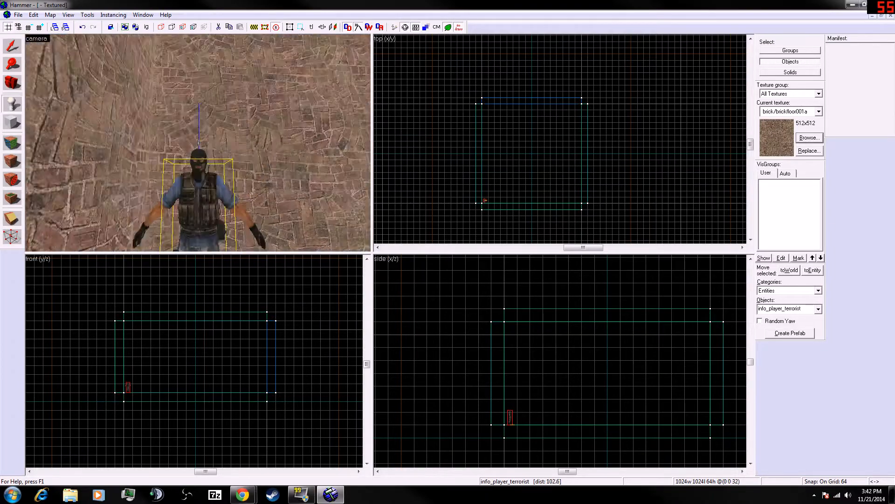
{"action": "key", "text": "s"}
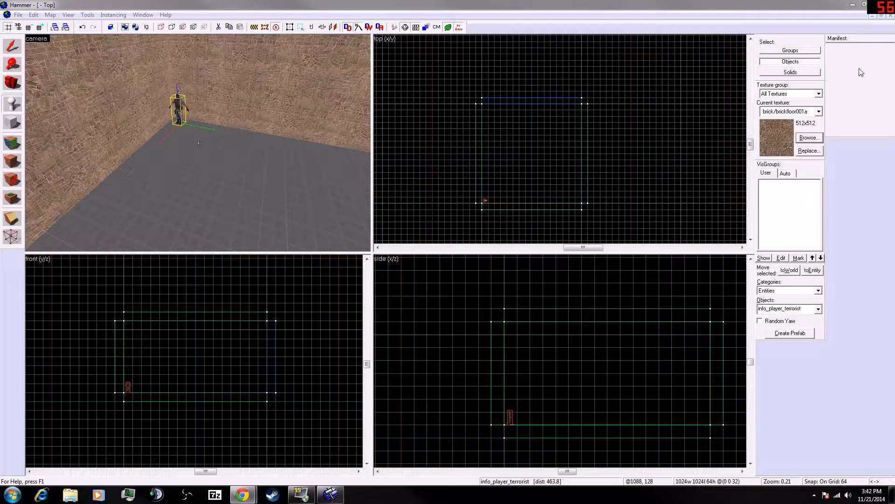
- Dock the Manifest panel below the entity panel and browse the entity Objects list
{"action": "left_click_drag", "start_coordinate": [850, 38], "coordinate": [849, 363]}
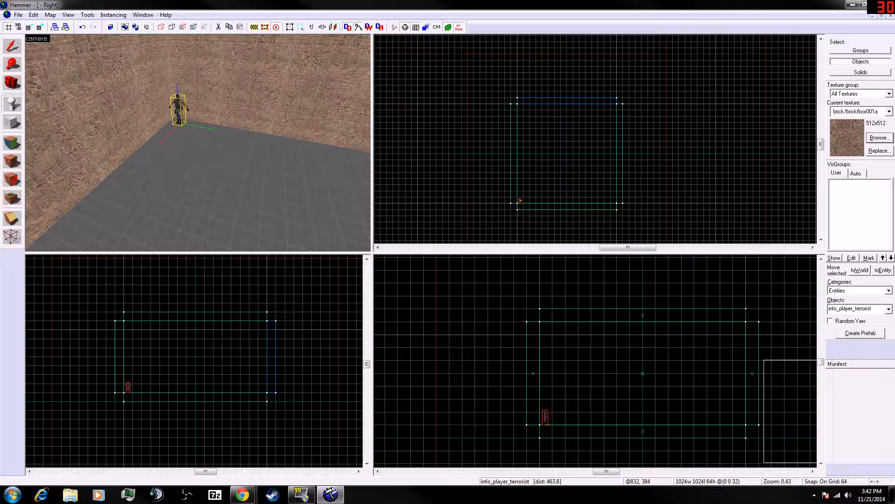
{"action": "left_click", "coordinate": [887, 310]}
{"action": "left_click", "coordinate": [888, 310]}
{"action": "scroll", "coordinate": [864, 353], "scroll_direction": "down", "scroll_amount": 10}
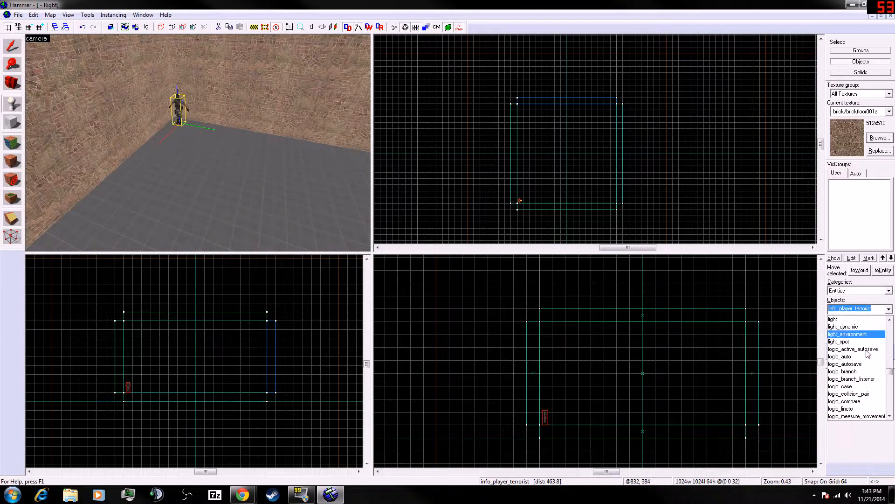
{"action": "scroll", "coordinate": [865, 353], "scroll_direction": "down", "scroll_amount": 15}
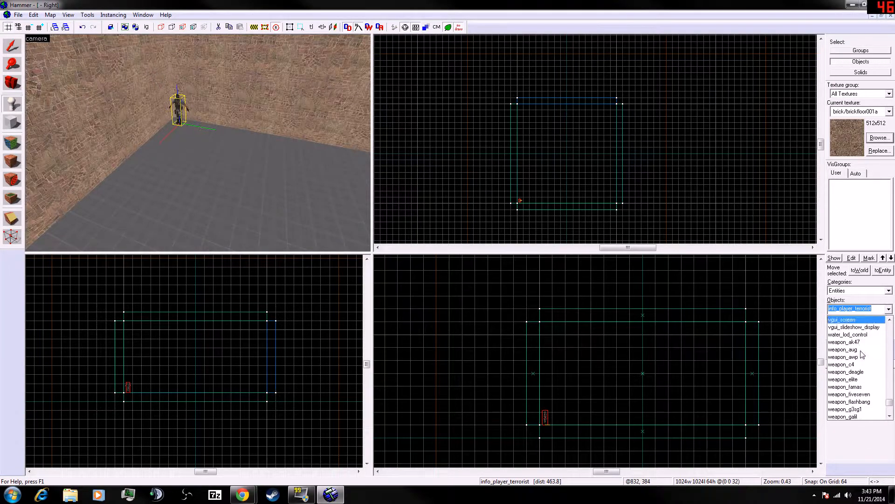
{"action": "scroll", "coordinate": [861, 357], "scroll_direction": "down", "scroll_amount": 1}
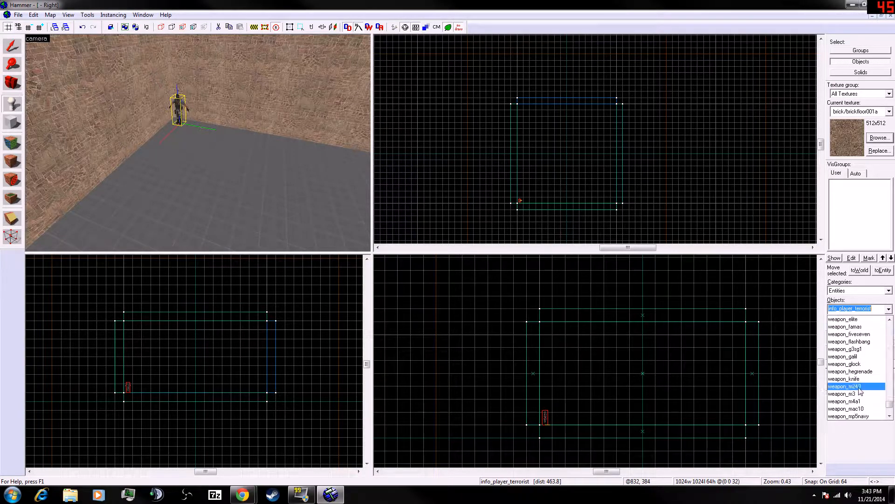
{"action": "scroll", "coordinate": [840, 394], "scroll_direction": "up", "scroll_amount": 6}
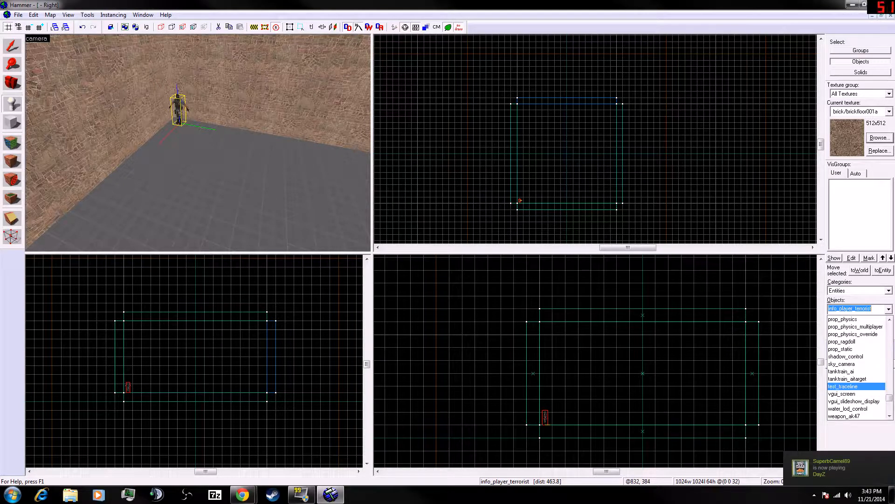
- Set the entity object type to info_player_start and delete the placed terrorist spawn entity
{"action": "key", "text": "alt+Tab"}
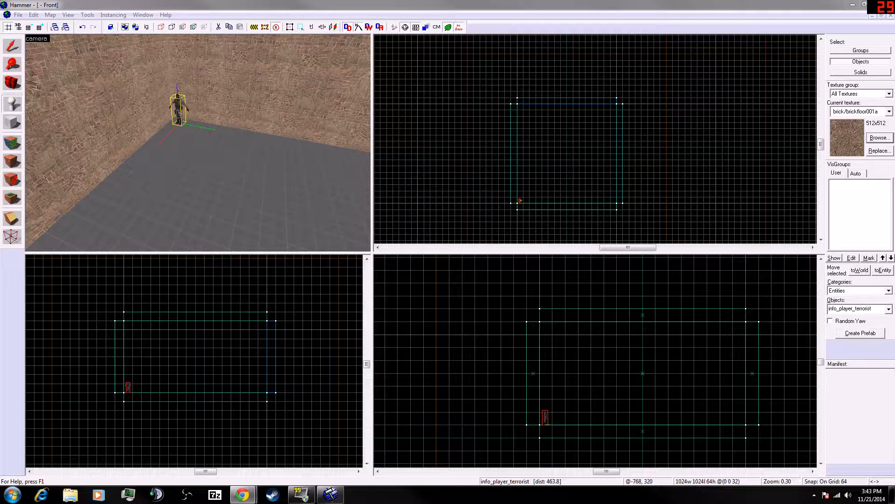
{"action": "left_click", "coordinate": [853, 308]}
{"action": "left_click", "coordinate": [873, 308]}
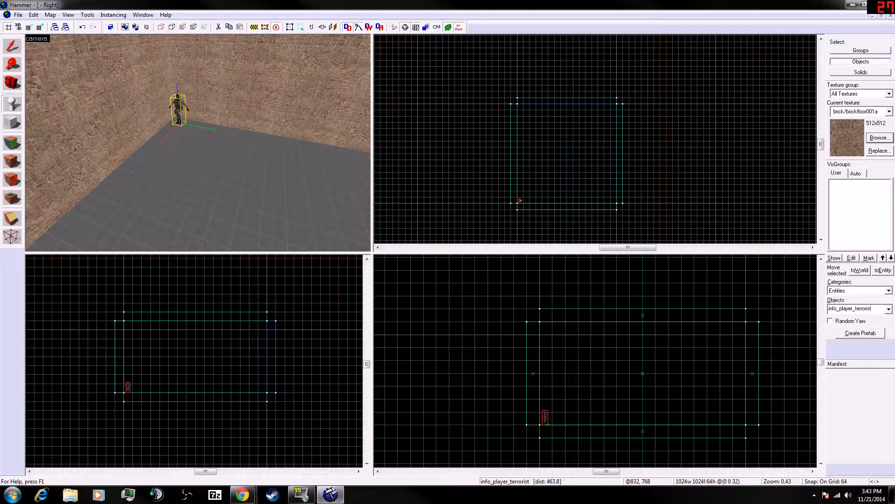
{"action": "key", "text": "BackSpace"}
{"action": "key", "text": "BackSpace"}
{"action": "key", "text": "BackSpace"}
{"action": "key", "text": "BackSpace"}
{"action": "key", "text": "BackSpace"}
{"action": "key", "text": "BackSpace"}
{"action": "key", "text": "BackSpace"}
{"action": "key", "text": "BackSpace"}
{"action": "key", "text": "BackSpace"}
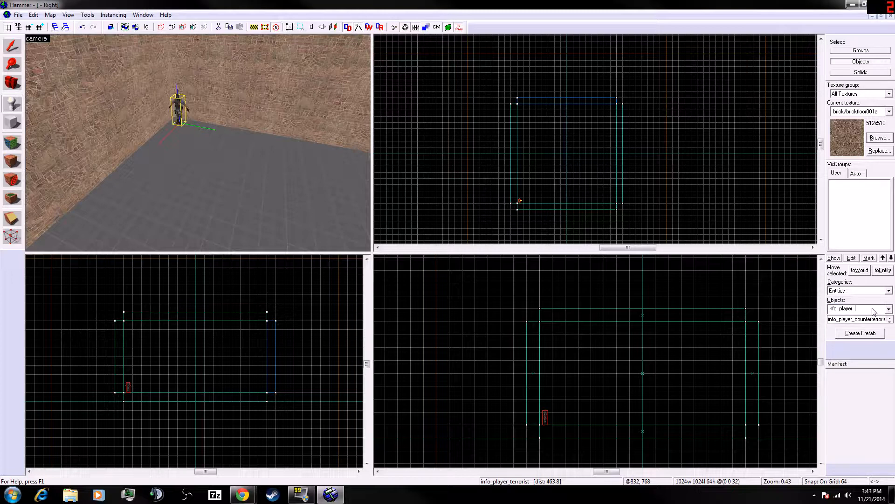
{"action": "type", "text": "start"}
{"action": "left_click", "coordinate": [178, 108]}
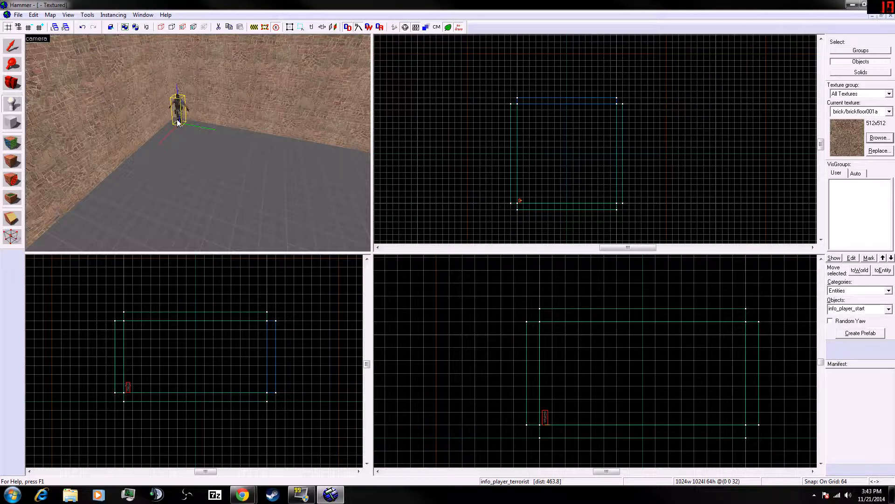
{"action": "key", "text": "Delete"}
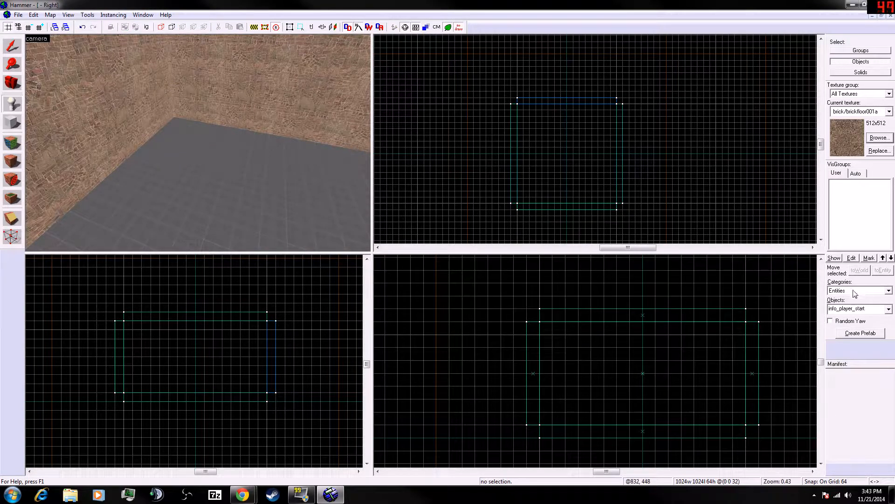
- Place an info_player_start entity on the floor in the room's corner
{"action": "left_click", "coordinate": [177, 126]}
{"action": "key", "text": "w"}
{"action": "key", "text": "a"}
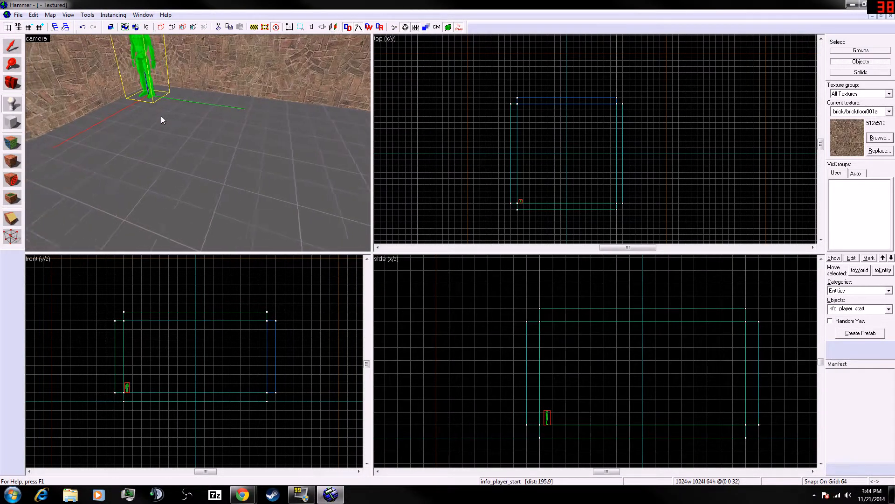
{"action": "key", "text": "s"}
{"action": "key", "text": "d"}
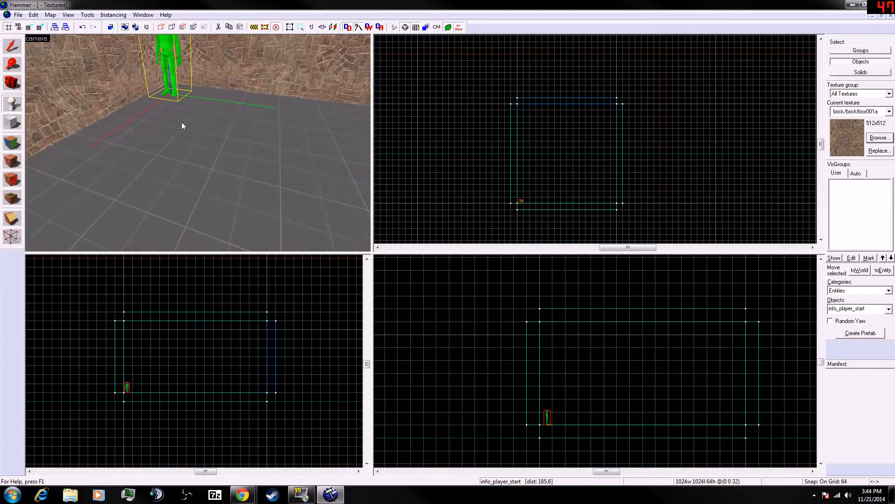
{"action": "key", "text": "a"}
{"action": "key", "text": "s"}
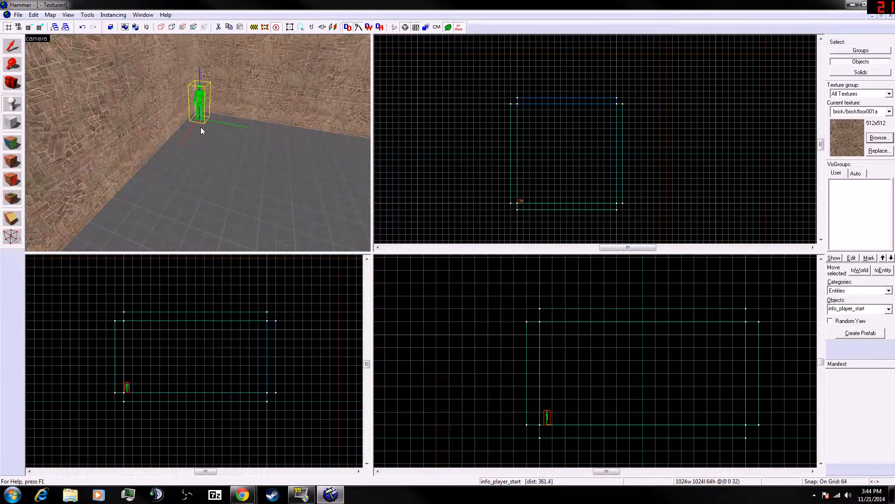
- Fly the camera around the info_player_start entity to examine its placement in the corner
{"action": "key", "text": "w"}
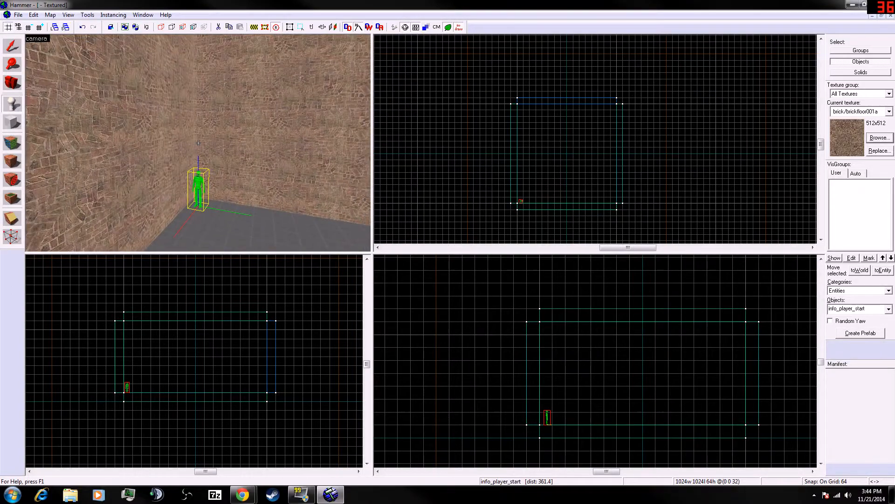
{"action": "key", "text": "w"}
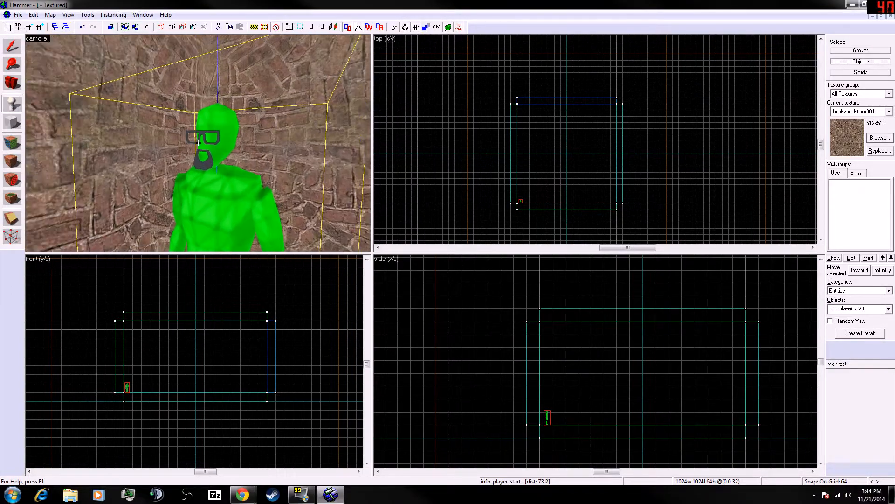
{"action": "key", "text": "w"}
{"action": "key", "text": "s"}
{"action": "key", "text": "a"}
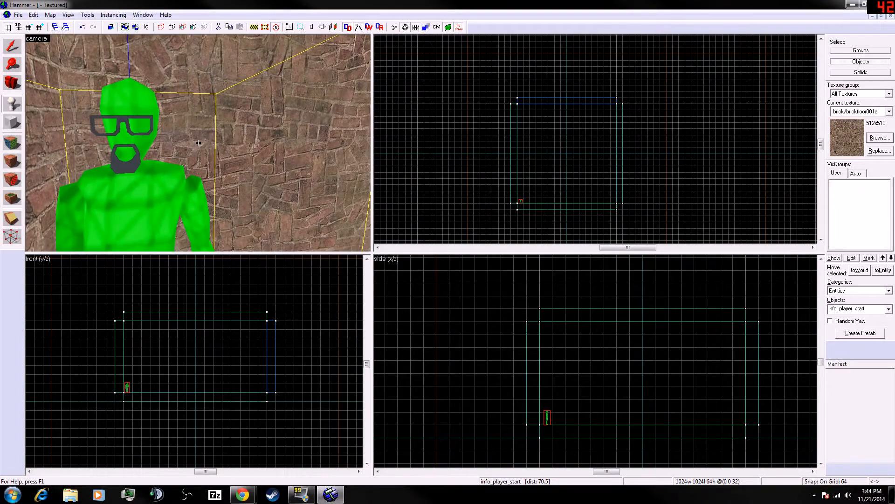
{"action": "key", "text": "s"}
{"action": "key", "text": "w"}
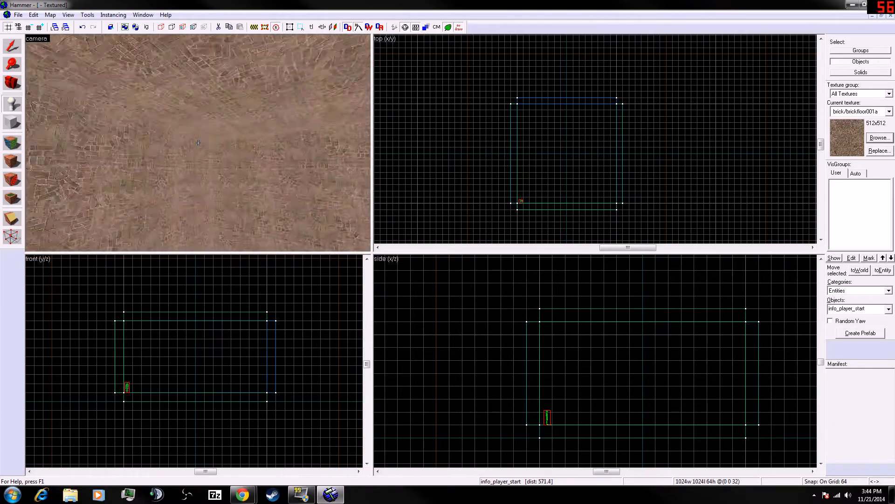
{"action": "key", "text": "w"}
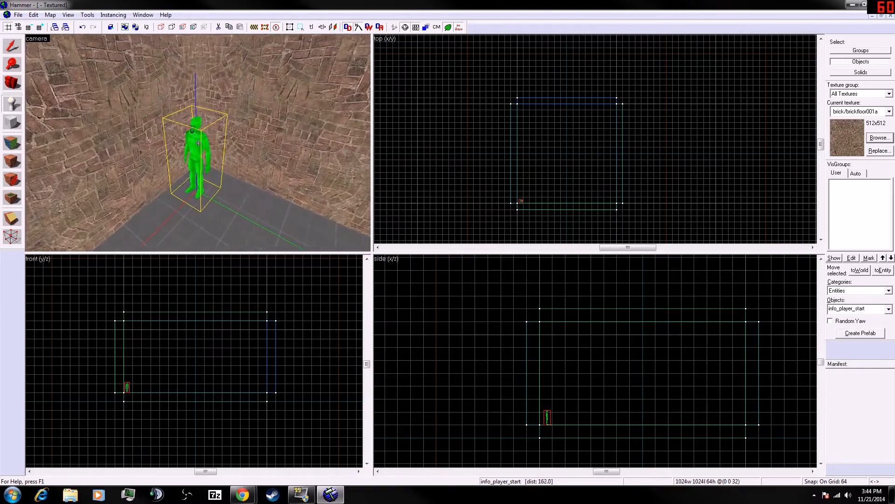
{"action": "key", "text": "w"}
{"action": "key", "text": "s"}
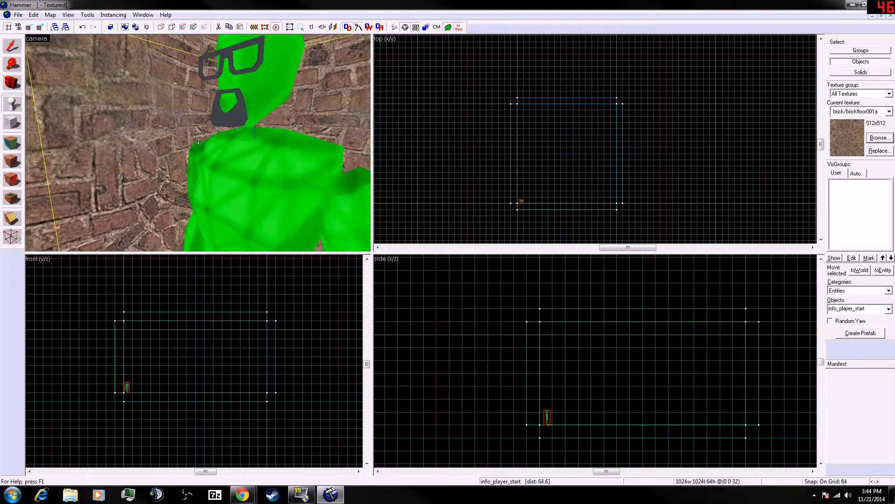
{"action": "key", "text": "s"}
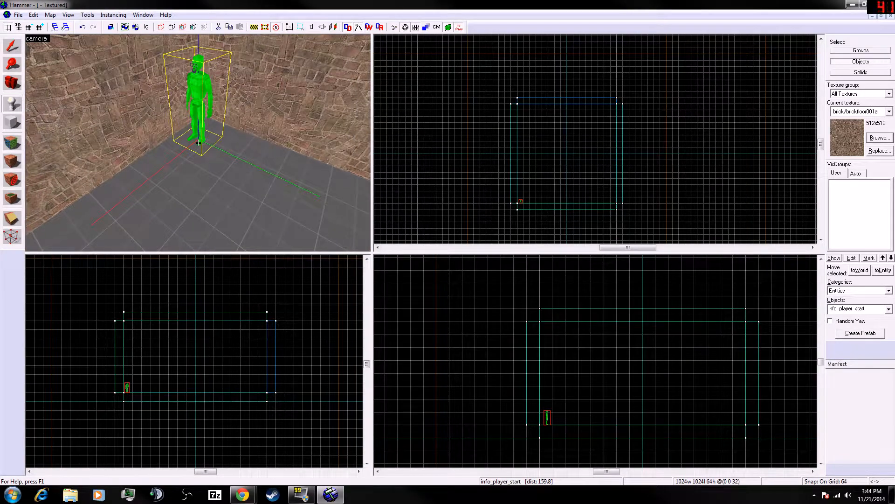
{"action": "key", "text": "alt+Tab"}
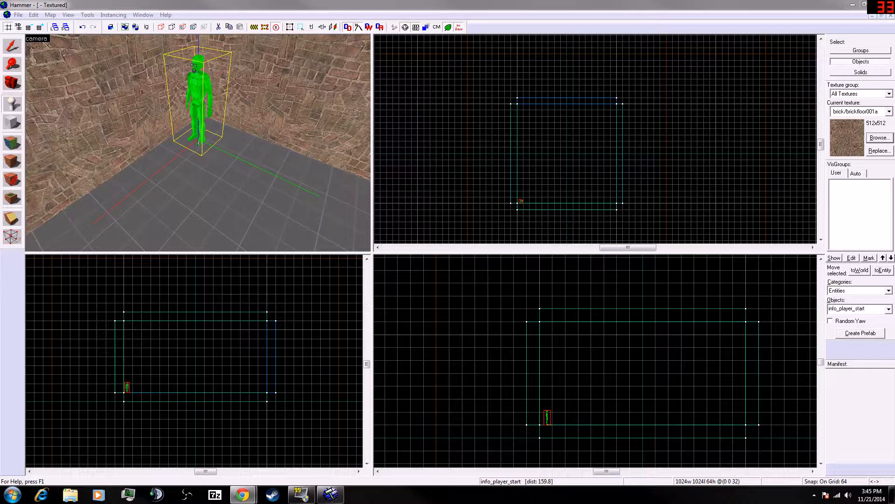
- Search the entity Objects list for weapon and pick weapon_galil
{"action": "left_click", "coordinate": [863, 309]}
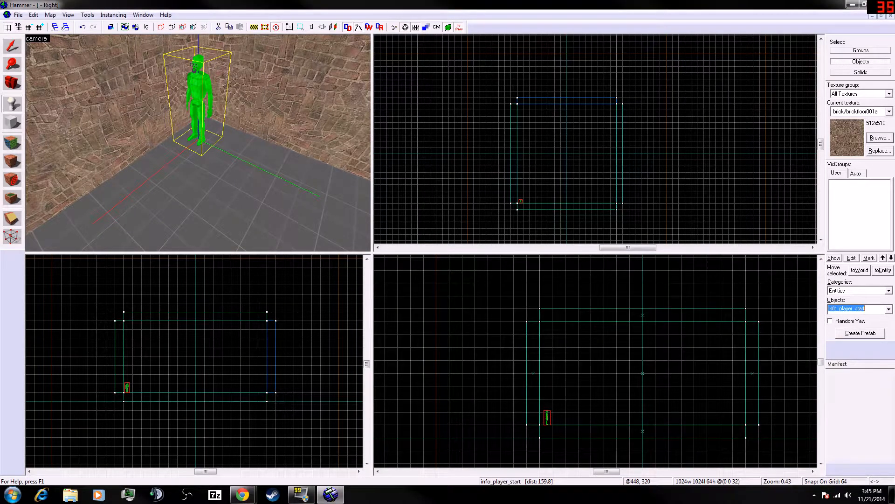
{"action": "type", "text": "weap"}
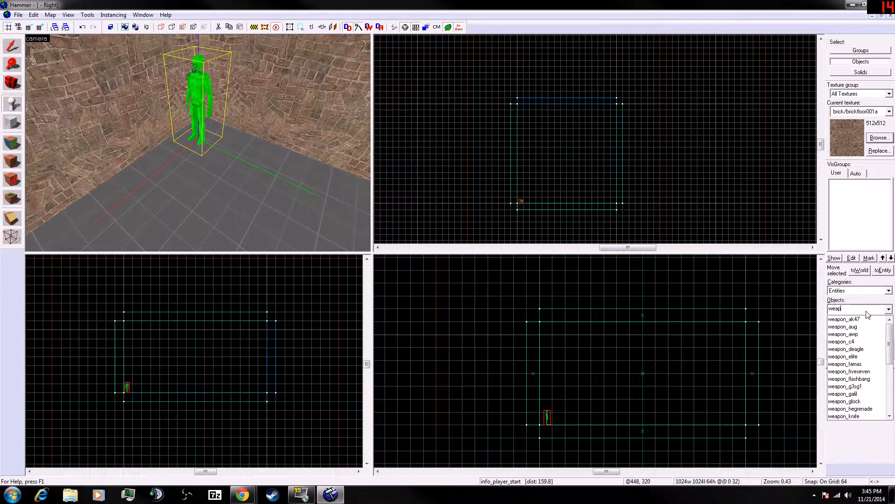
{"action": "type", "text": "on"}
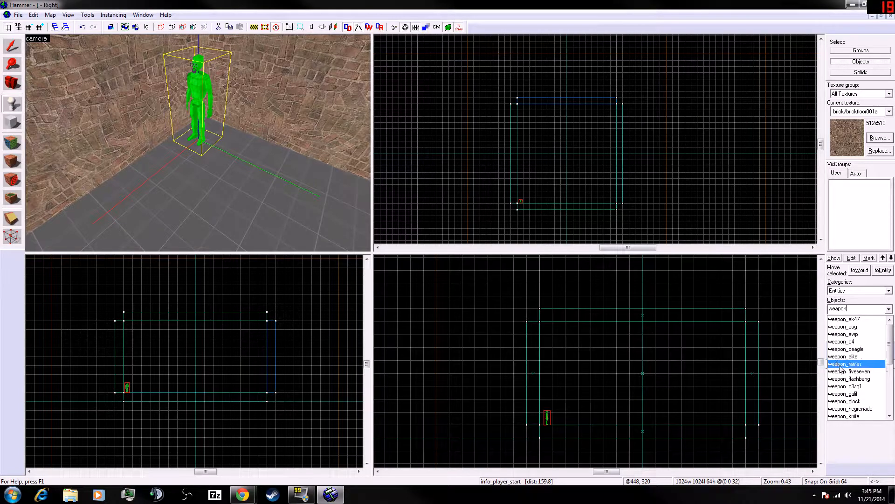
{"action": "left_click", "coordinate": [840, 394]}
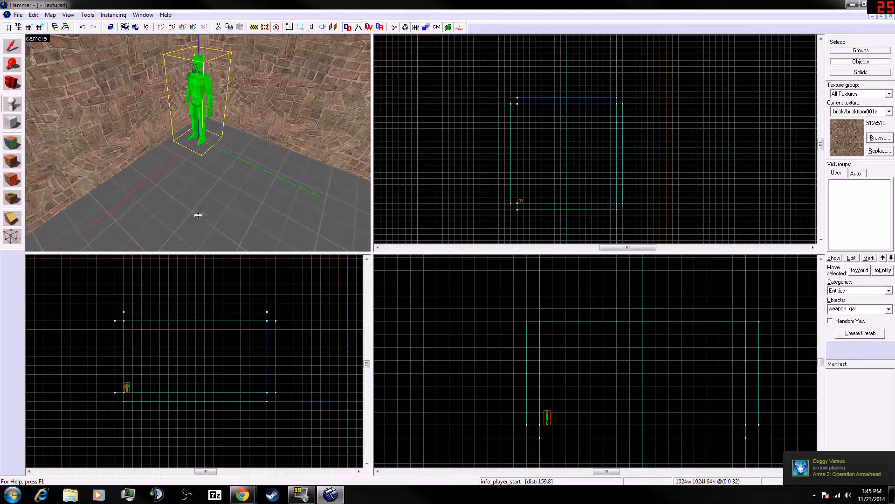
- Place a weapon_galil entity on the floor beside the info_player_start in the corner
{"action": "left_click", "coordinate": [217, 174]}
{"action": "left_click_drag", "start_coordinate": [217, 174], "coordinate": [217, 165]}
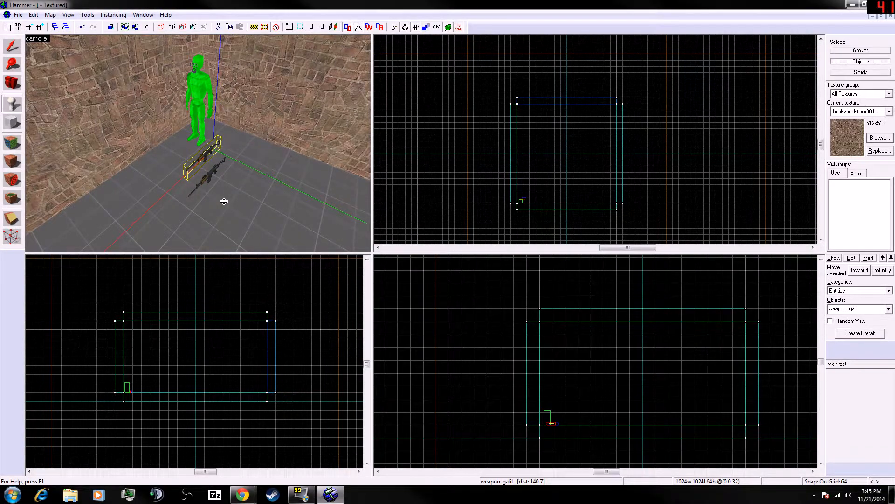
{"action": "key", "text": "ctrl+z"}
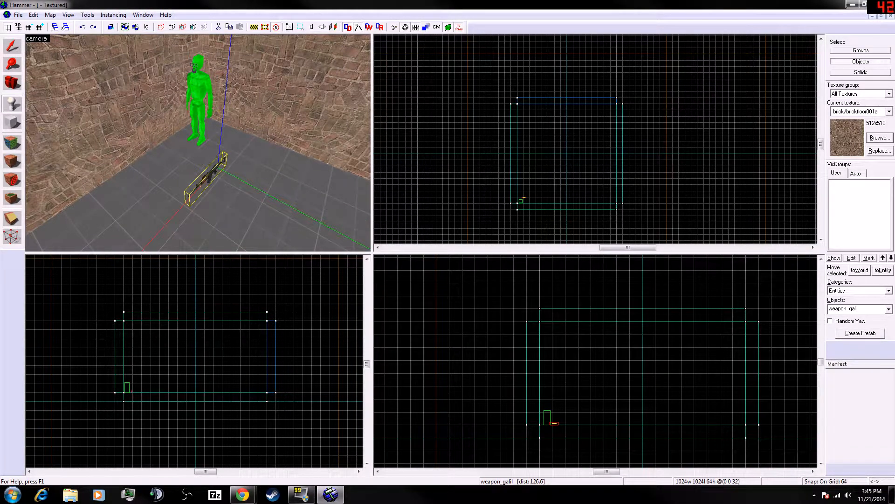
{"action": "key", "text": "ctrl+z"}
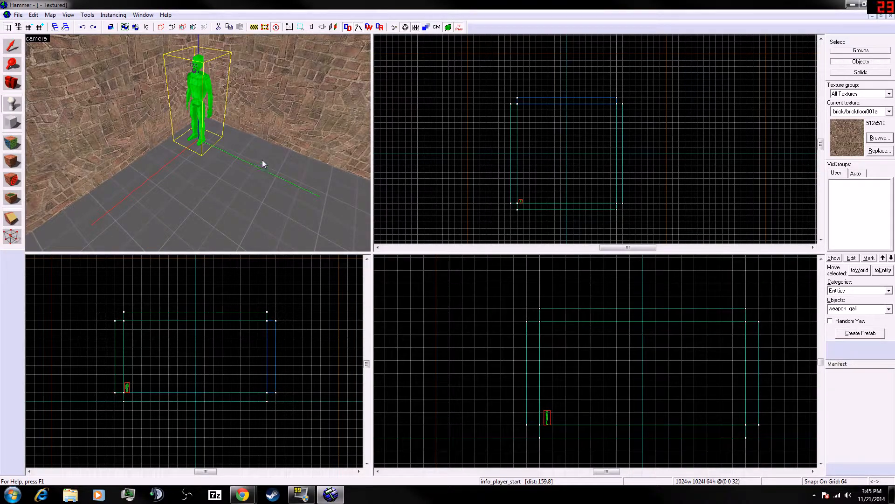
{"action": "left_click", "coordinate": [250, 166]}
{"action": "key", "text": "ctrl+z"}
{"action": "left_click", "coordinate": [249, 160]}
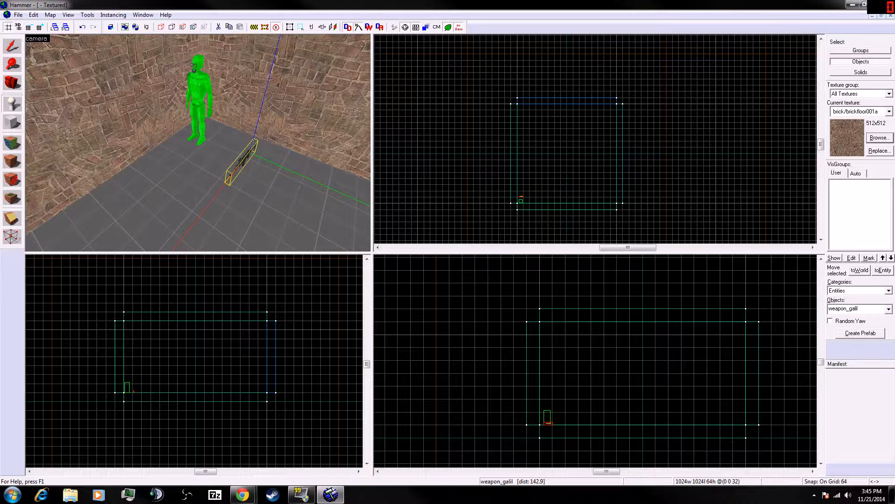
{"action": "key", "text": "alt+Tab"}
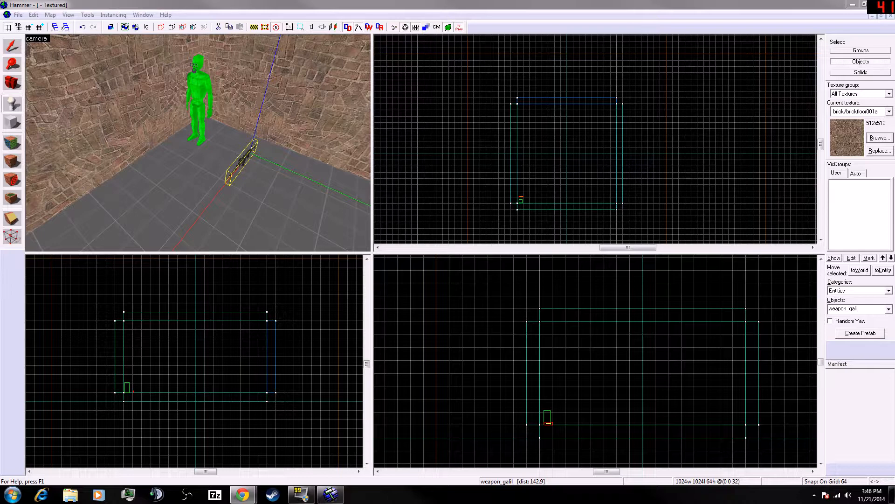
- Search the entity Objects list for item_ammo
{"action": "left_click", "coordinate": [861, 308]}
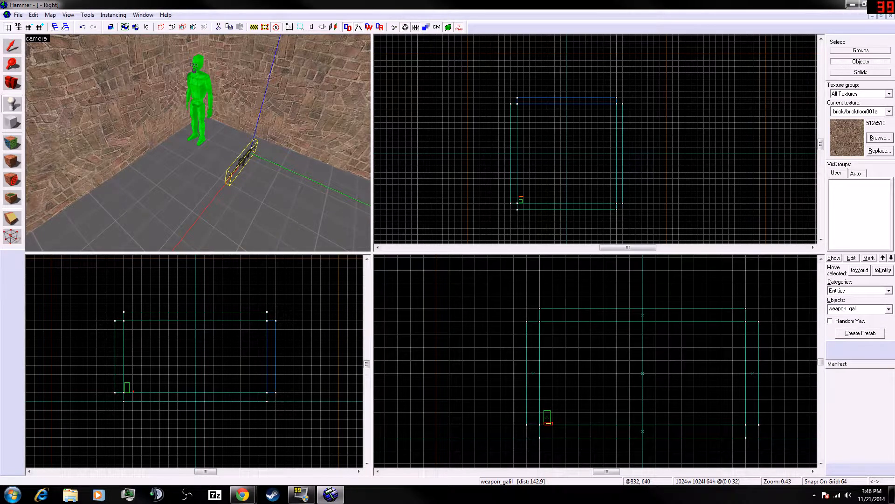
{"action": "left_click", "coordinate": [860, 308]}
{"action": "left_click_drag", "start_coordinate": [860, 308], "coordinate": [828, 308]}
{"action": "key", "text": "BackSpace"}
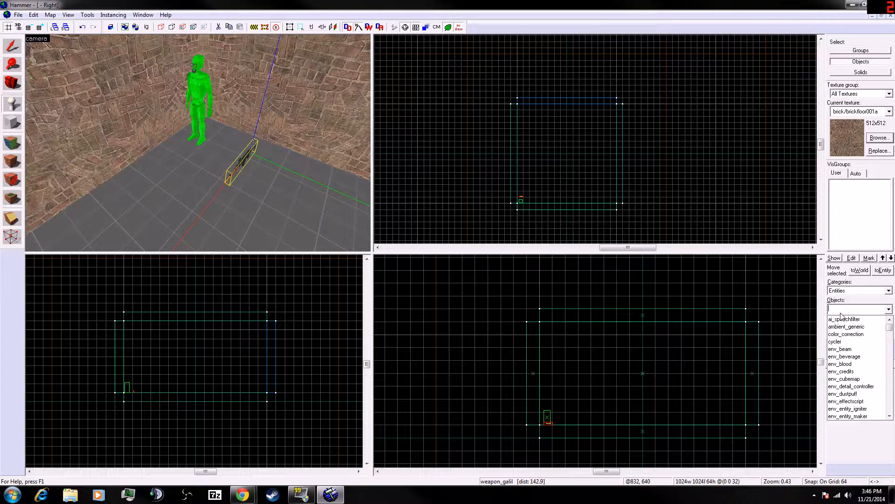
{"action": "type", "text": "item"}
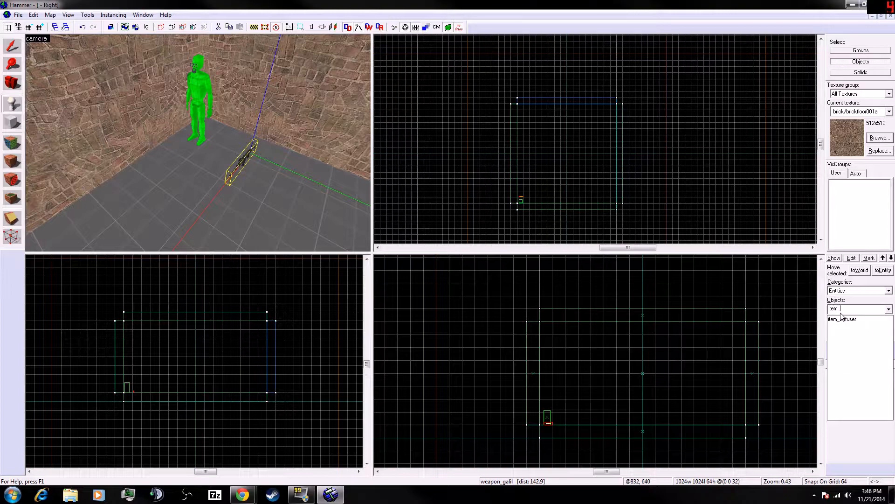
{"action": "type", "text": "_ammo_"}
{"action": "key", "text": "Return"}
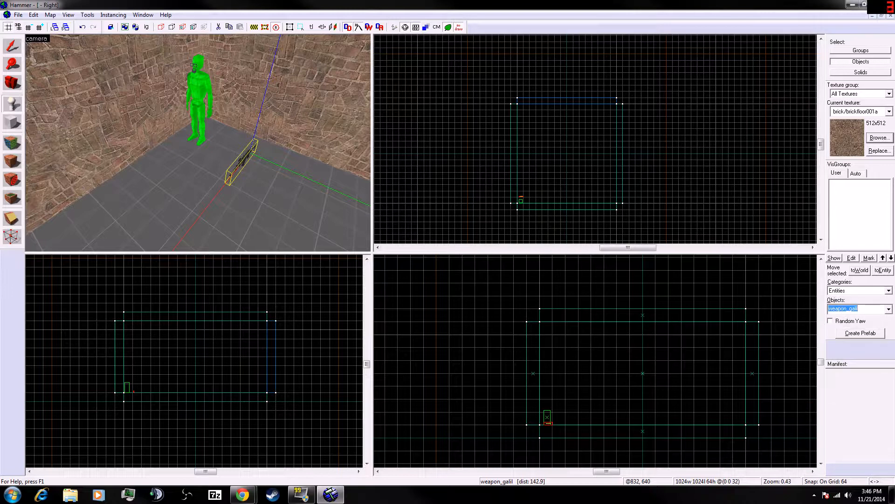
- Scroll through the entity Objects list looking for an ammo entity
{"action": "left_click", "coordinate": [889, 309]}
{"action": "scroll", "coordinate": [865, 344], "scroll_direction": "down", "scroll_amount": 2}
{"action": "scroll", "coordinate": [863, 341], "scroll_direction": "up", "scroll_amount": 5}
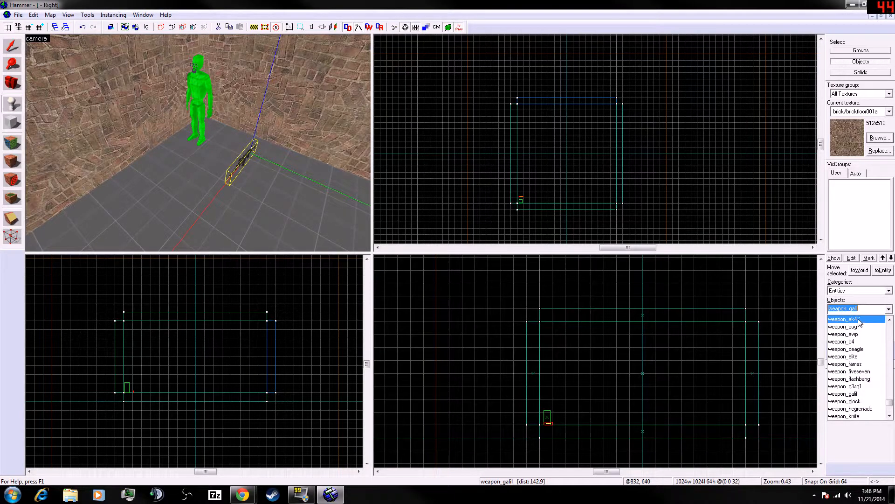
{"action": "key", "text": "BackSpace"}
{"action": "left_click", "coordinate": [863, 309]}
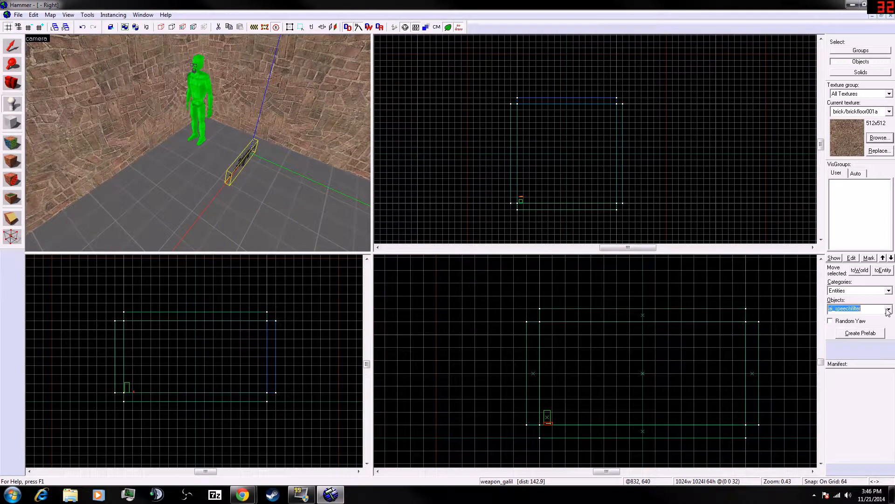
{"action": "key", "text": "BackSpace"}
{"action": "scroll", "coordinate": [876, 343], "scroll_direction": "down", "scroll_amount": 5}
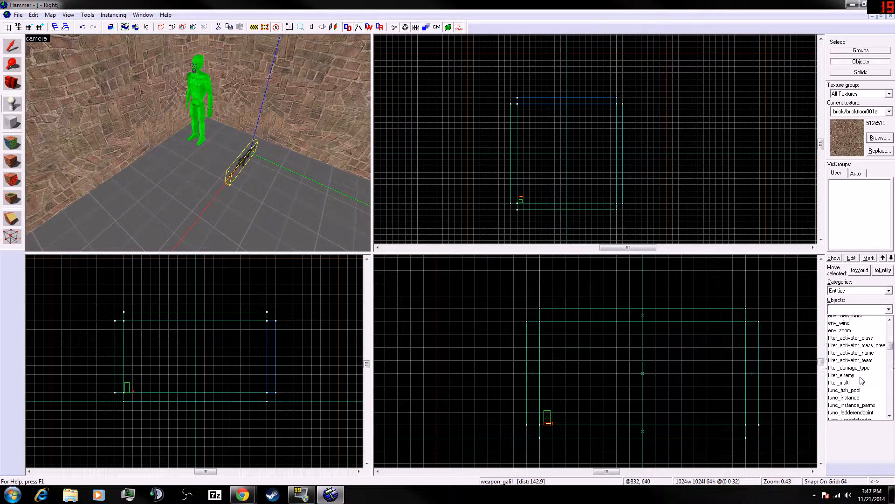
{"action": "scroll", "coordinate": [861, 381], "scroll_direction": "up", "scroll_amount": 8}
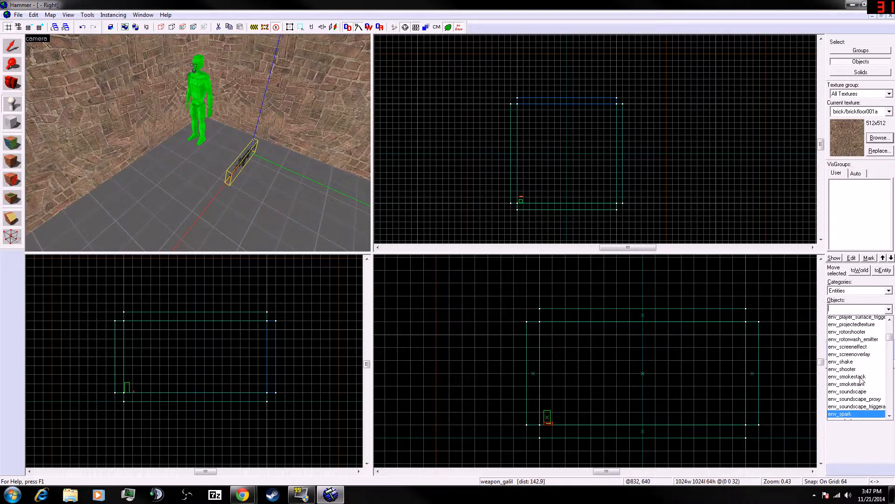
{"action": "scroll", "coordinate": [861, 379], "scroll_direction": "up", "scroll_amount": 6}
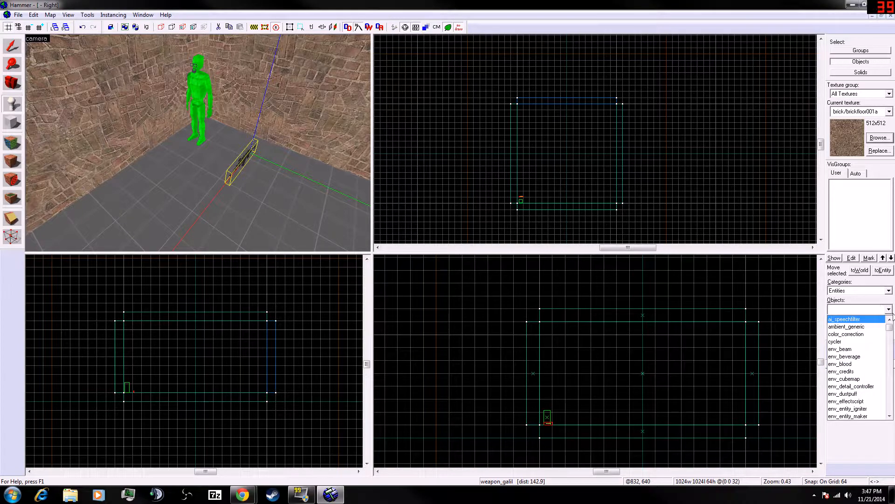
- Check the objects available in the Prefabs category, then switch back to the Entities category
{"action": "left_click", "coordinate": [889, 309]}
{"action": "left_click", "coordinate": [889, 291]}
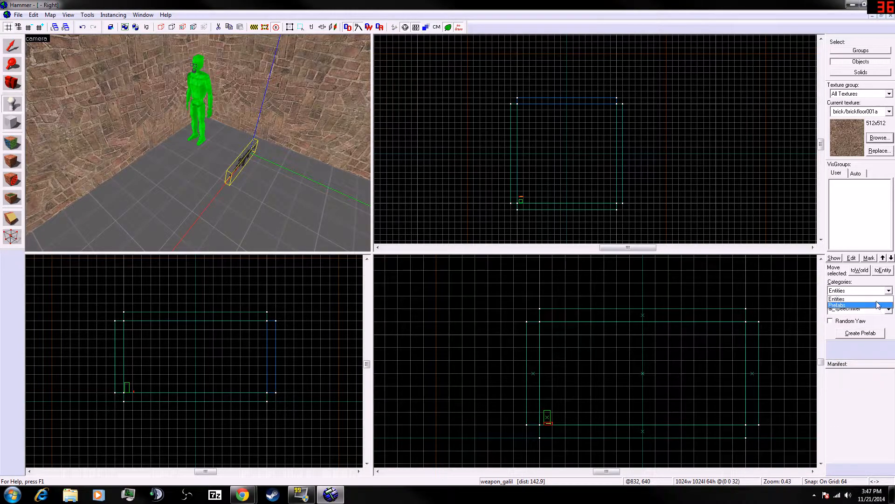
{"action": "left_click", "coordinate": [872, 306]}
{"action": "left_click", "coordinate": [889, 312]}
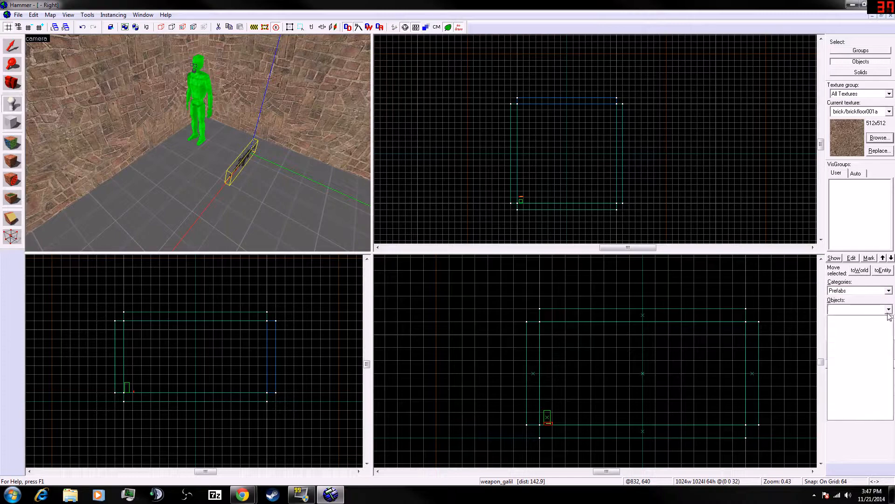
{"action": "left_click", "coordinate": [888, 311]}
{"action": "left_click", "coordinate": [888, 290]}
{"action": "left_click", "coordinate": [877, 298]}
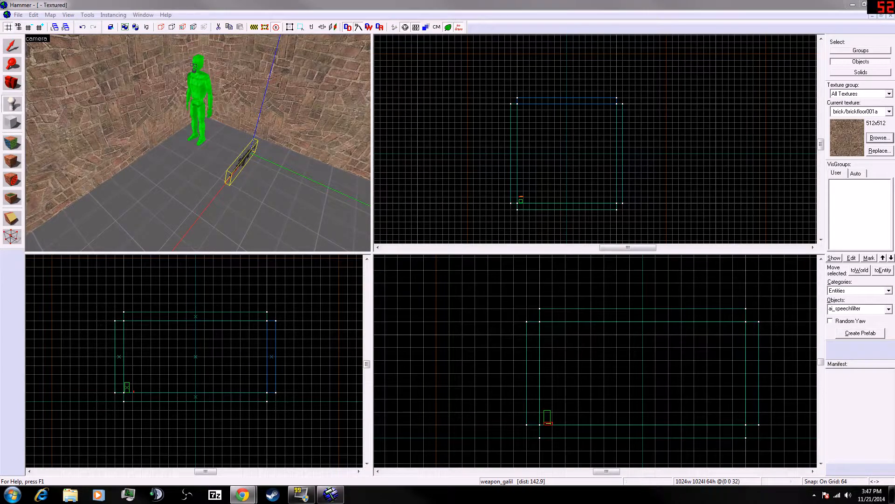
- Switch to the browser, read the rest of the point entities tutorial and open the Creating Brush Entities page
{"action": "left_click_drag", "start_coordinate": [0, 6], "coordinate": [419, 0]}
{"action": "left_click", "coordinate": [516, 225]}
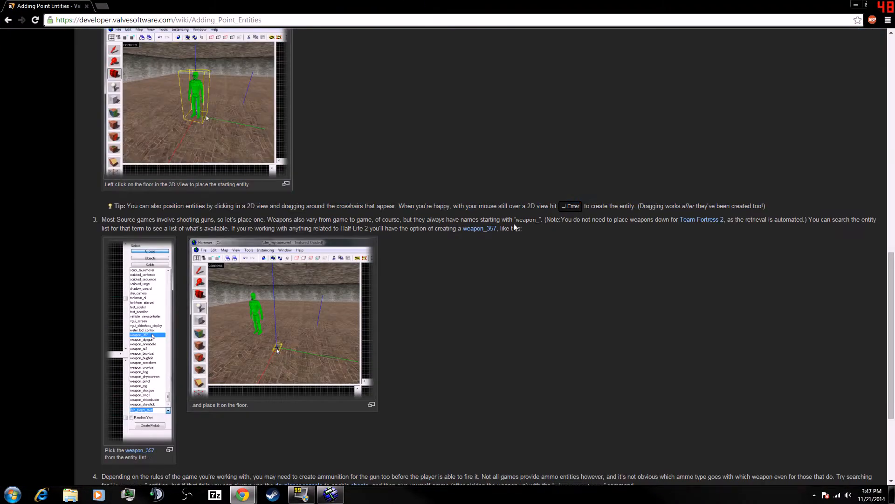
{"action": "scroll", "coordinate": [224, 449], "scroll_direction": "down", "scroll_amount": 4}
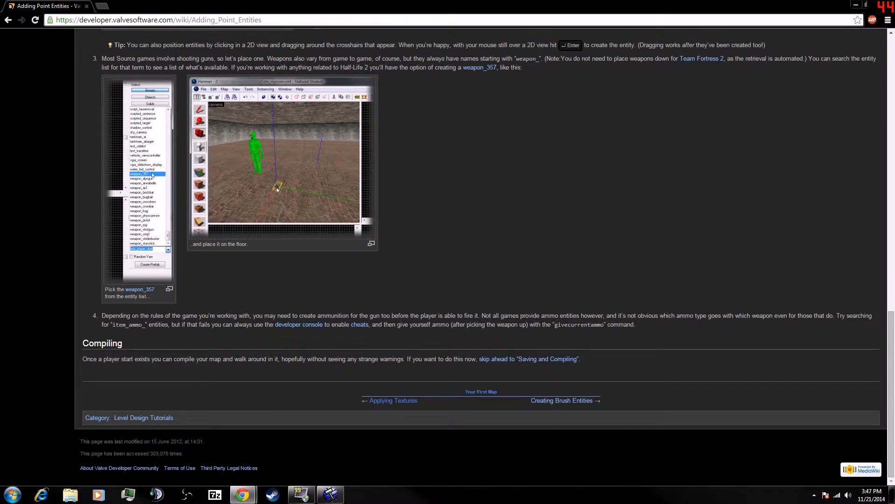
{"action": "left_click", "coordinate": [571, 401]}
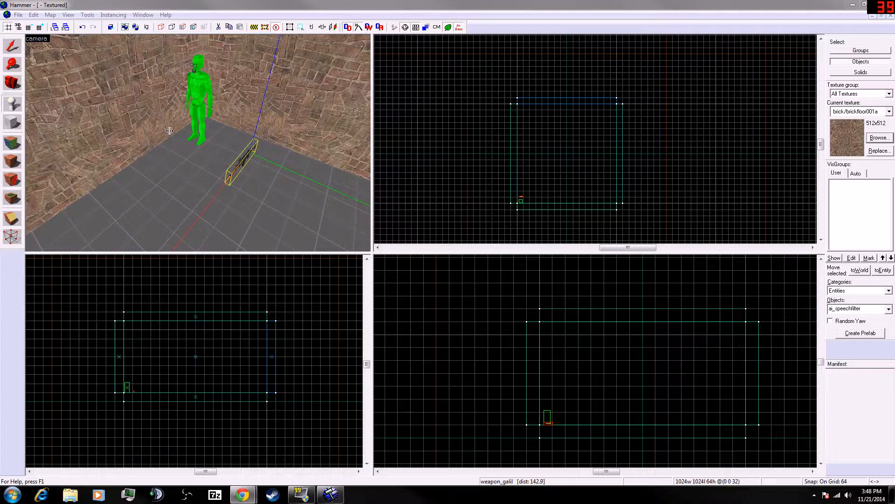
- Create a block brush about 128 × 64 × 64 units on the floor near the room's middle
{"action": "left_click", "coordinate": [290, 269]}
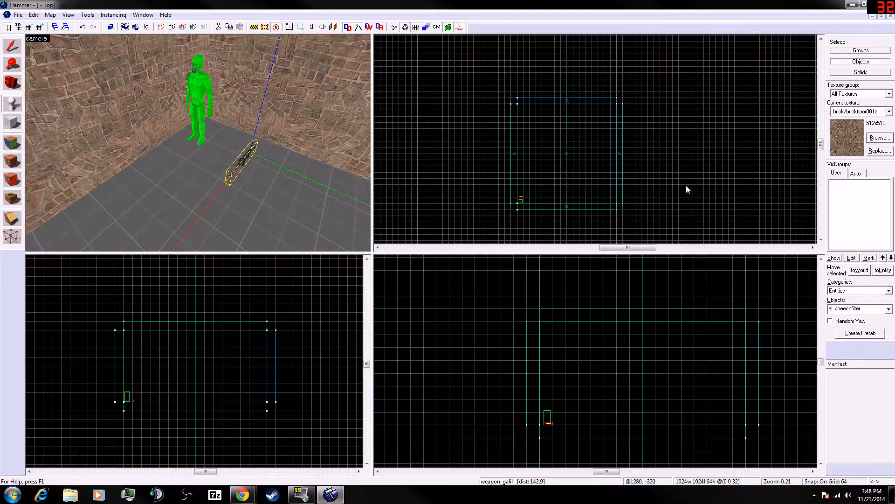
{"action": "scroll", "coordinate": [560, 163], "scroll_direction": "up", "scroll_amount": 4}
{"action": "scroll", "coordinate": [536, 187], "scroll_direction": "up", "scroll_amount": 2}
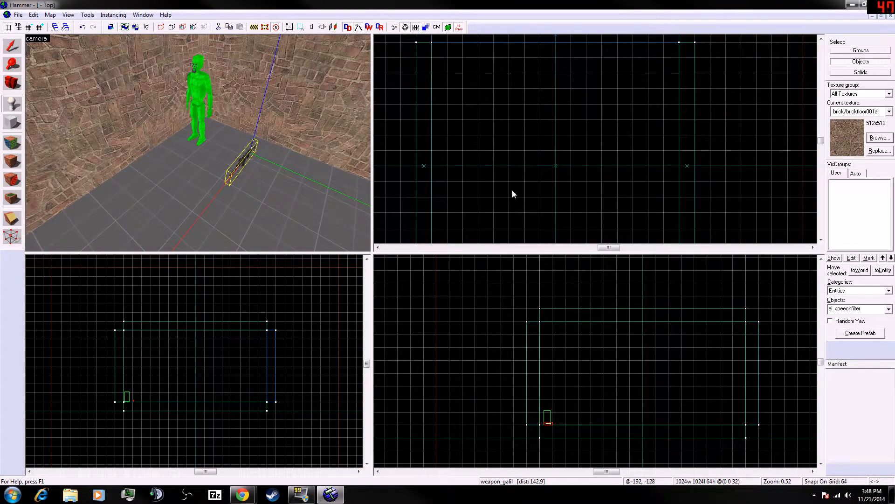
{"action": "key", "text": "z"}
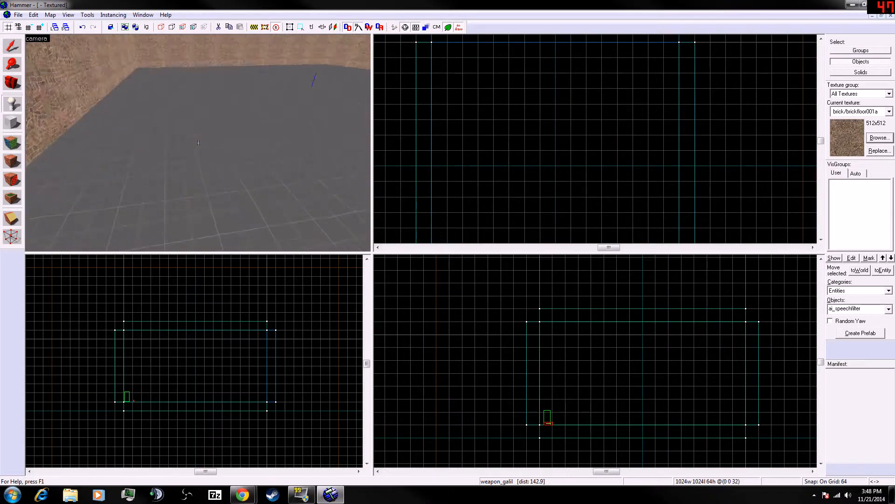
{"action": "key", "text": "z"}
{"action": "scroll", "coordinate": [471, 139], "scroll_direction": "up", "scroll_amount": 2}
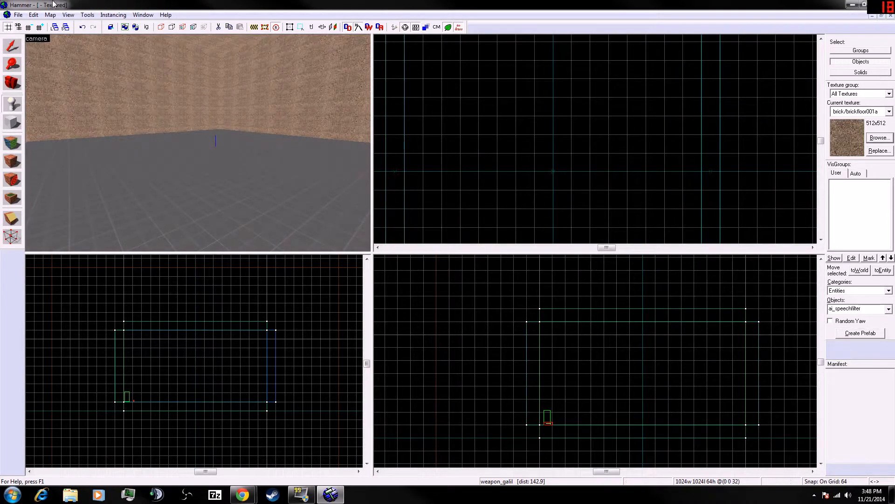
{"action": "key", "text": "shift+b"}
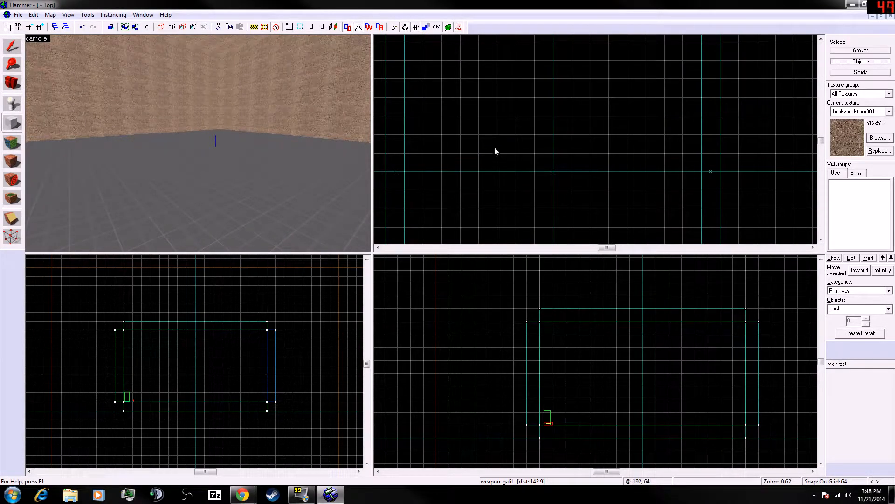
{"action": "left_click_drag", "start_coordinate": [496, 152], "coordinate": [542, 131]}
{"action": "key", "text": "Return"}
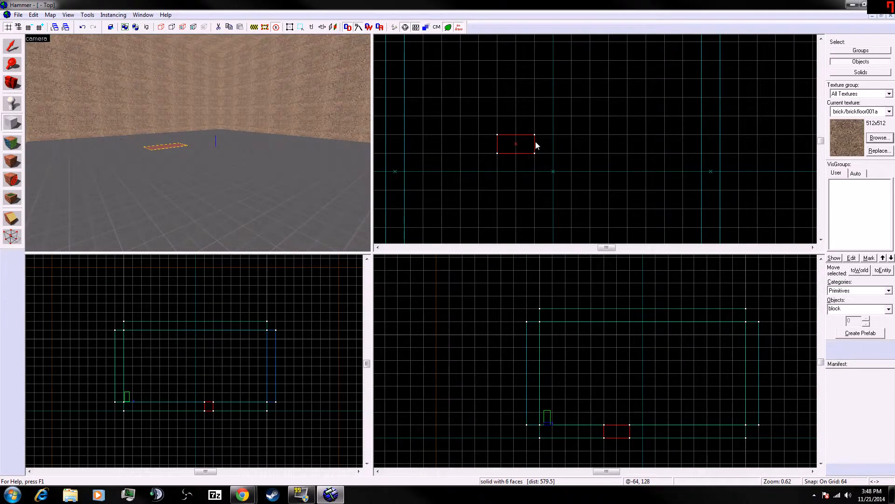
- Stretch the 128 × 64 block to 128 units high
{"action": "mouse_move", "coordinate": [623, 431]}
{"action": "left_mouse_down"}
{"action": "mouse_move", "coordinate": [622, 419]}
{"action": "mouse_move", "coordinate": [618, 426]}
{"action": "left_mouse_up"}
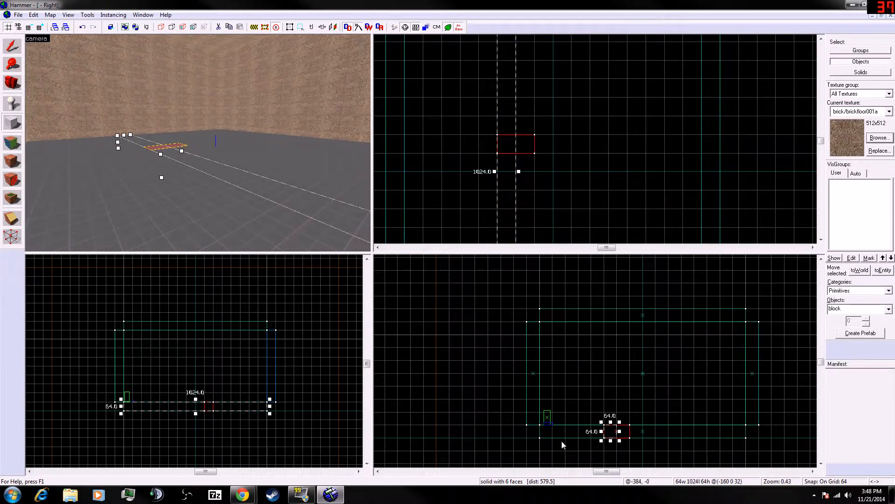
{"action": "left_click", "coordinate": [11, 49]}
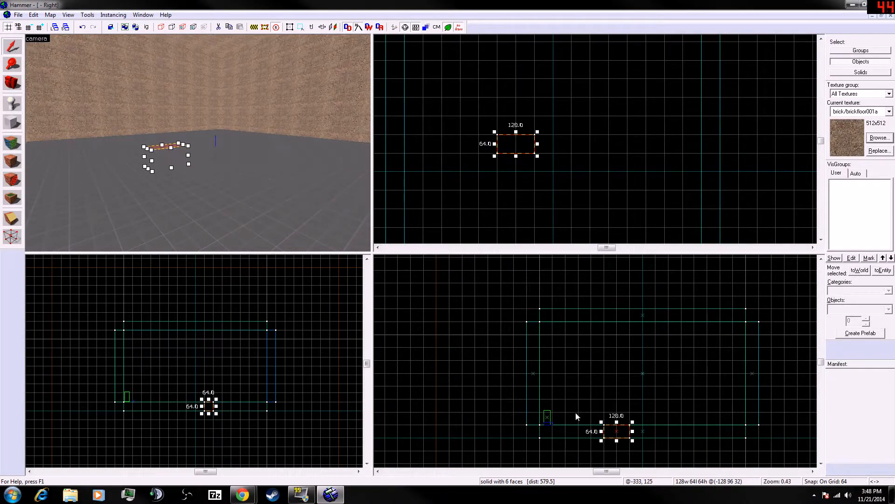
{"action": "left_click", "coordinate": [609, 425]}
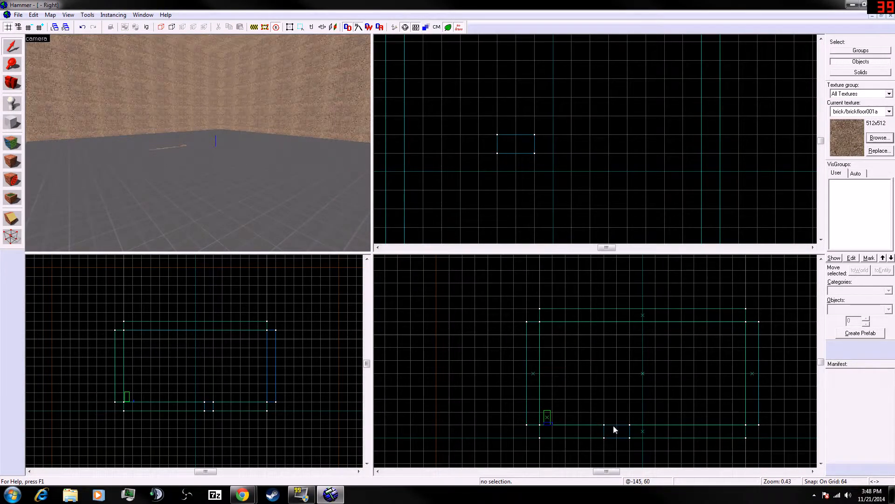
{"action": "left_click", "coordinate": [614, 425]}
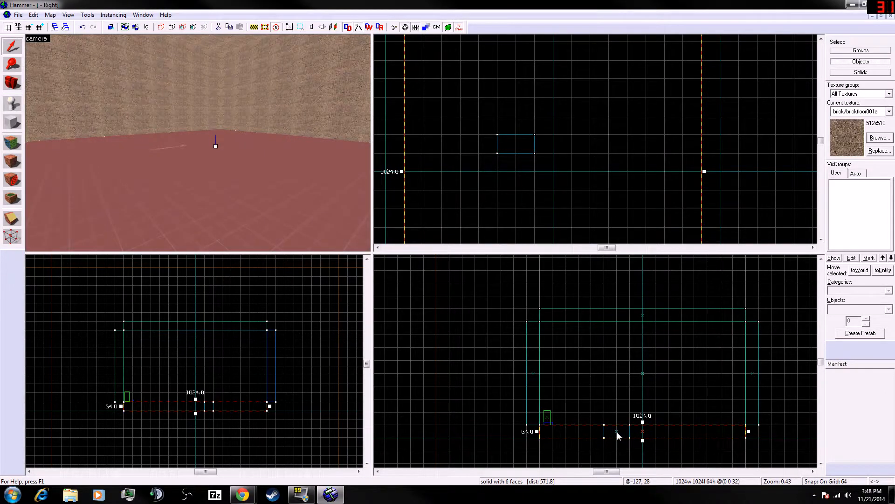
{"action": "left_click", "coordinate": [626, 450]}
{"action": "left_click", "coordinate": [631, 436]}
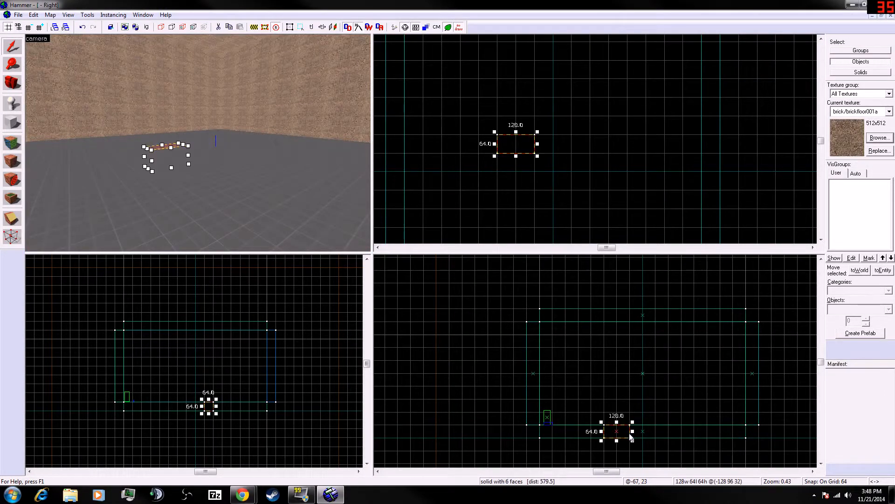
{"action": "left_click_drag", "start_coordinate": [629, 427], "coordinate": [628, 414]}
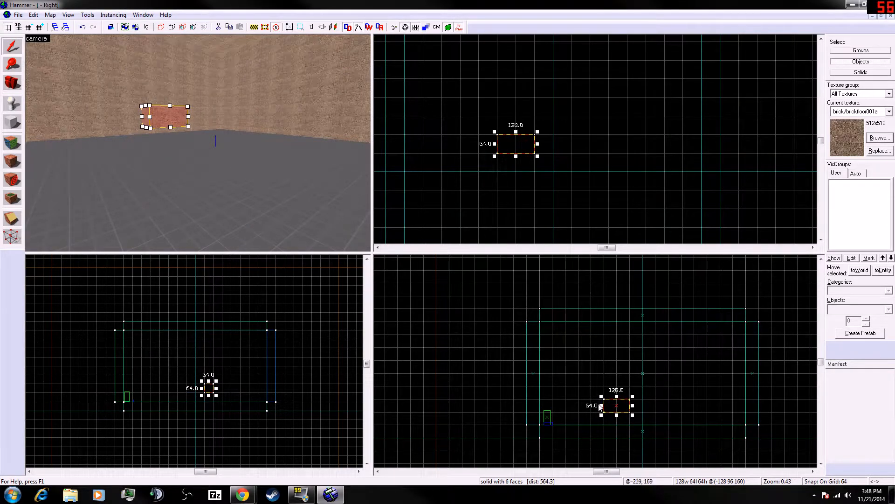
{"action": "left_click_drag", "start_coordinate": [617, 395], "coordinate": [619, 399]}
{"action": "right_click", "coordinate": [618, 399]}
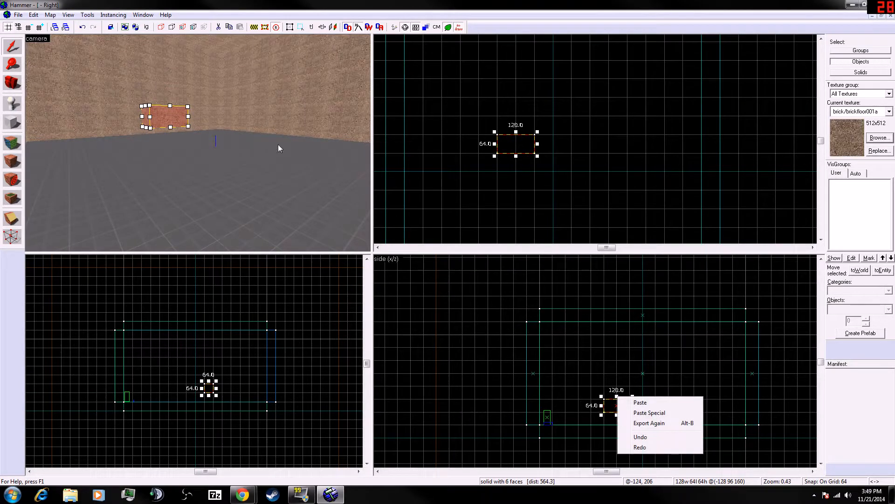
{"action": "left_click", "coordinate": [171, 106]}
{"action": "left_click_drag", "start_coordinate": [171, 103], "coordinate": [168, 86]}
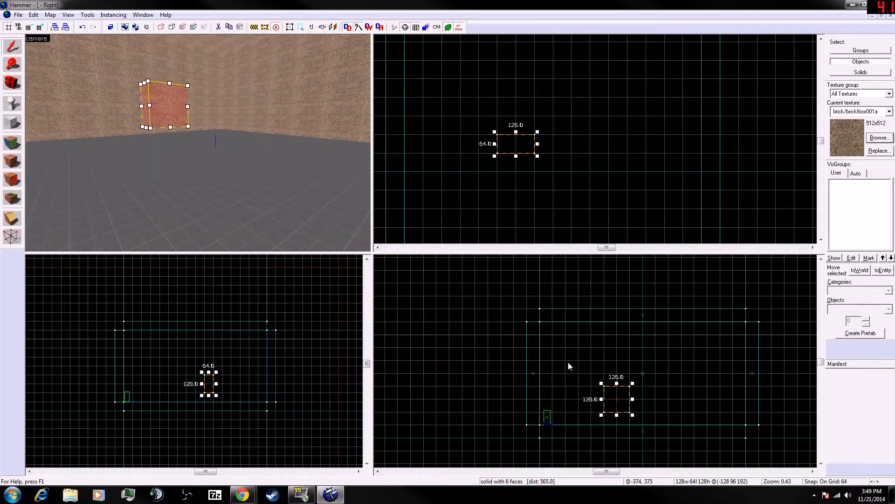
- Move the tall block back down so it sits on the floor
{"action": "left_click", "coordinate": [583, 309]}
{"action": "left_click_drag", "start_coordinate": [594, 364], "coordinate": [593, 360]}
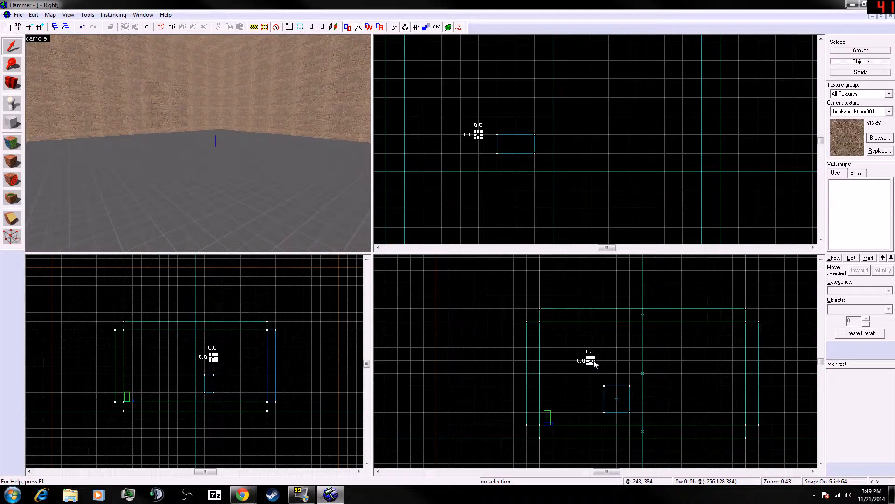
{"action": "left_click", "coordinate": [153, 94]}
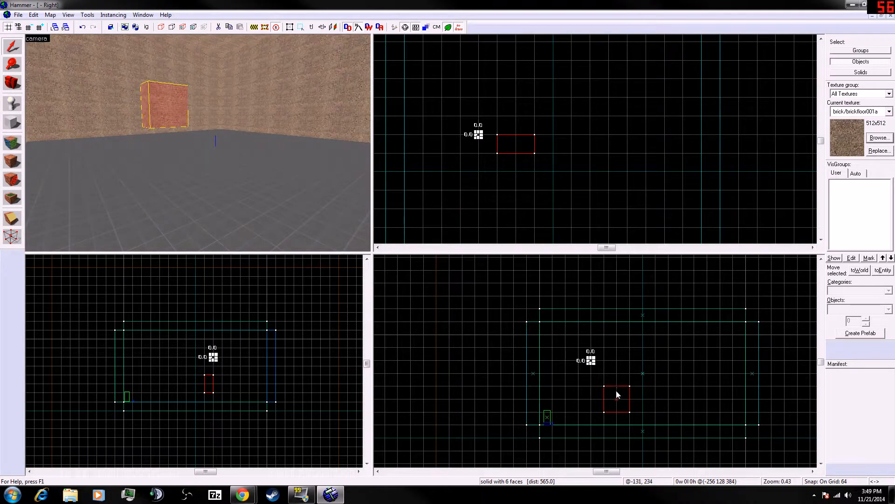
{"action": "left_click_drag", "start_coordinate": [616, 395], "coordinate": [617, 406]}
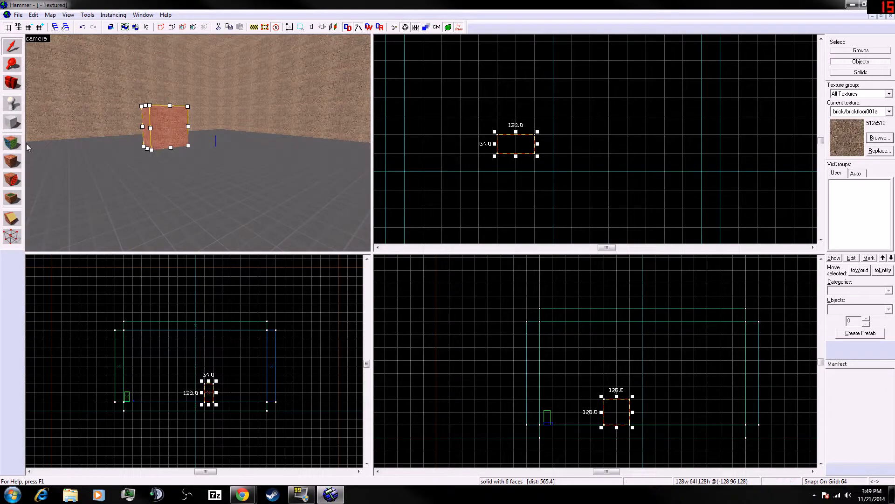
{"action": "left_click", "coordinate": [14, 103]}
{"action": "left_click", "coordinate": [168, 134]}
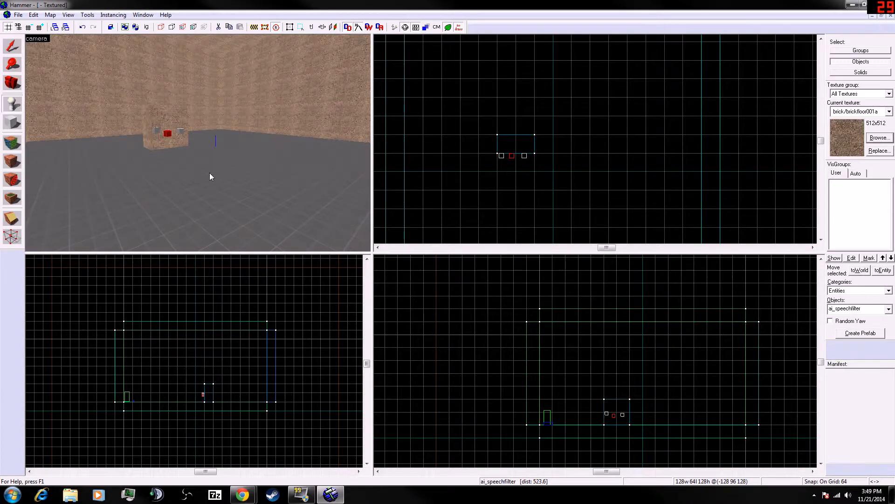
{"action": "key", "text": "ctrl+z"}
{"action": "key", "text": "ctrl+z"}
{"action": "key", "text": "ctrl+z"}
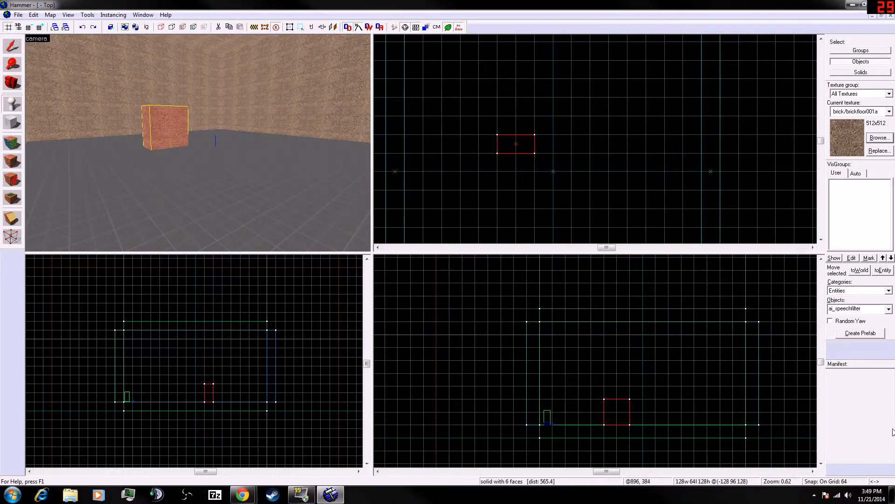
- Tie the block to an entity and change its class to func_door, applying the change
{"action": "left_click", "coordinate": [889, 270]}
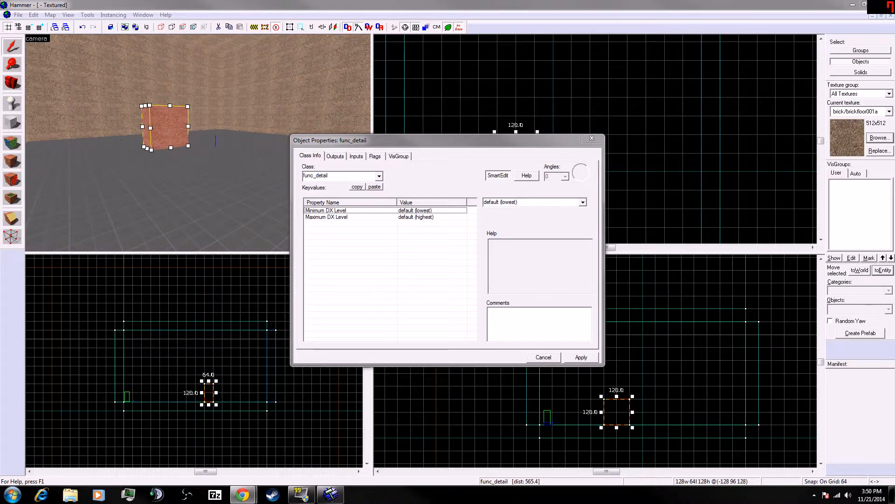
{"action": "left_click", "coordinate": [375, 179]}
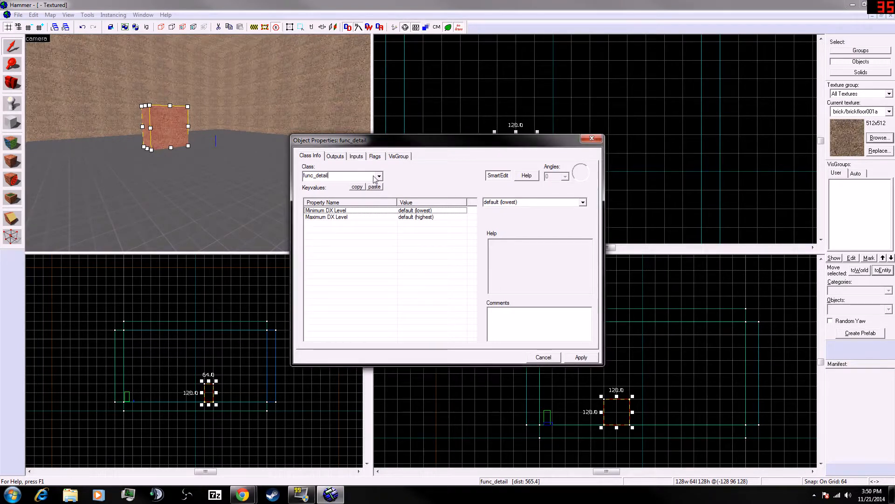
{"action": "key", "text": "BackSpace"}
{"action": "key", "text": "BackSpace"}
{"action": "key", "text": "BackSpace"}
{"action": "key", "text": "BackSpace"}
{"action": "key", "text": "BackSpace"}
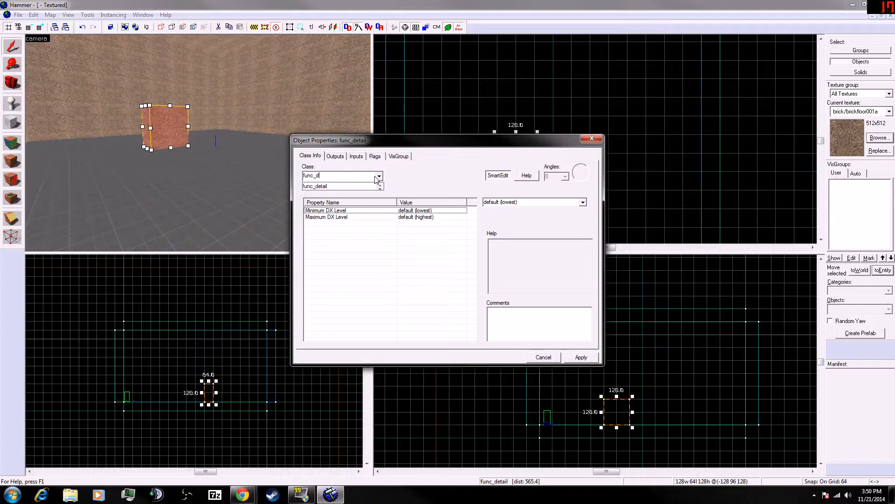
{"action": "type", "text": "oor"}
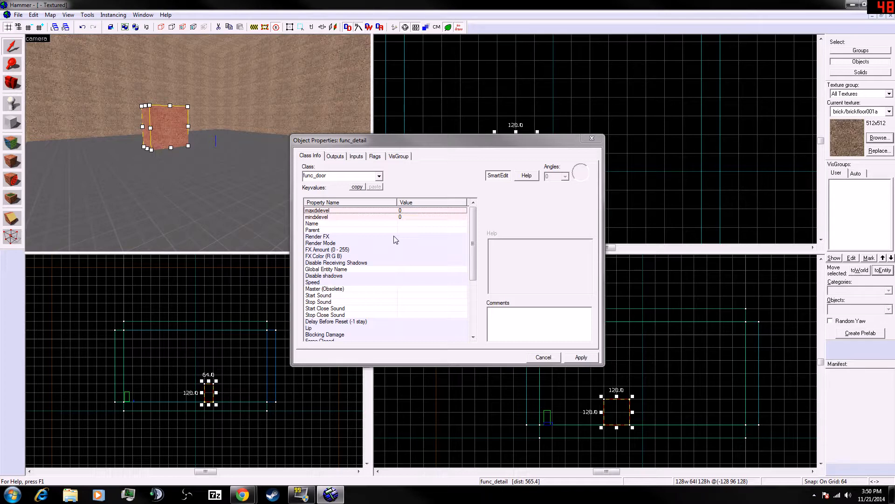
{"action": "scroll", "coordinate": [353, 287], "scroll_direction": "down", "scroll_amount": 3}
{"action": "scroll", "coordinate": [353, 291], "scroll_direction": "up", "scroll_amount": 2}
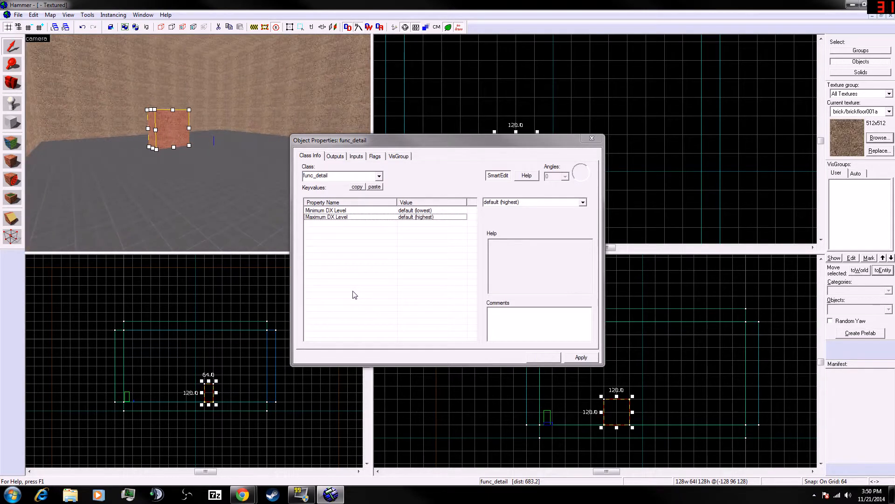
{"action": "left_click", "coordinate": [379, 176]}
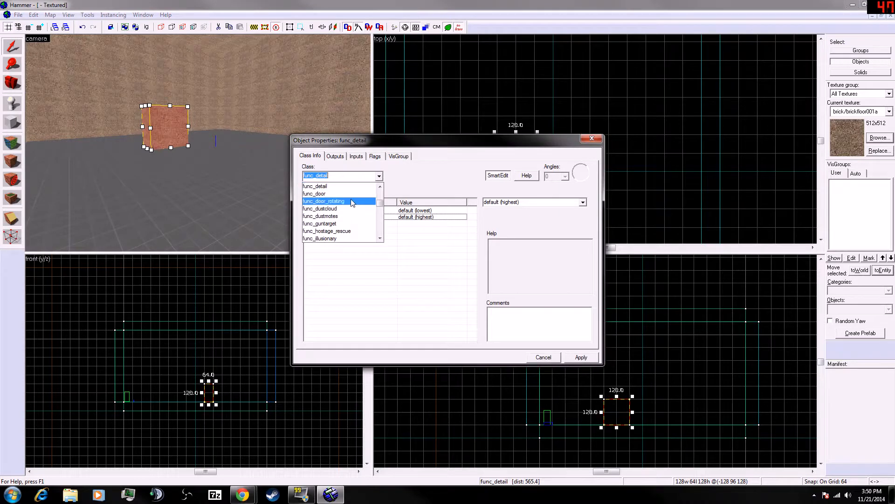
{"action": "left_click", "coordinate": [326, 194]}
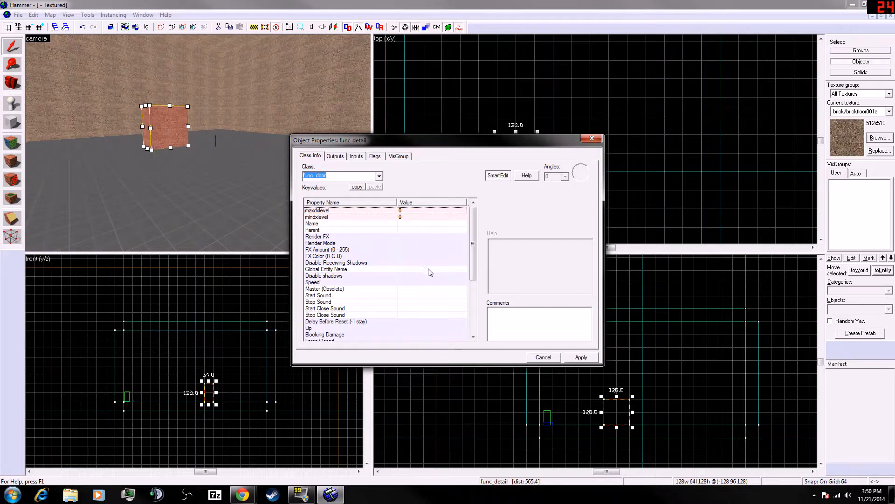
{"action": "scroll", "coordinate": [472, 265], "scroll_direction": "down", "scroll_amount": 2}
{"action": "scroll", "coordinate": [472, 265], "scroll_direction": "up", "scroll_amount": 2}
{"action": "scroll", "coordinate": [472, 265], "scroll_direction": "down", "scroll_amount": 1}
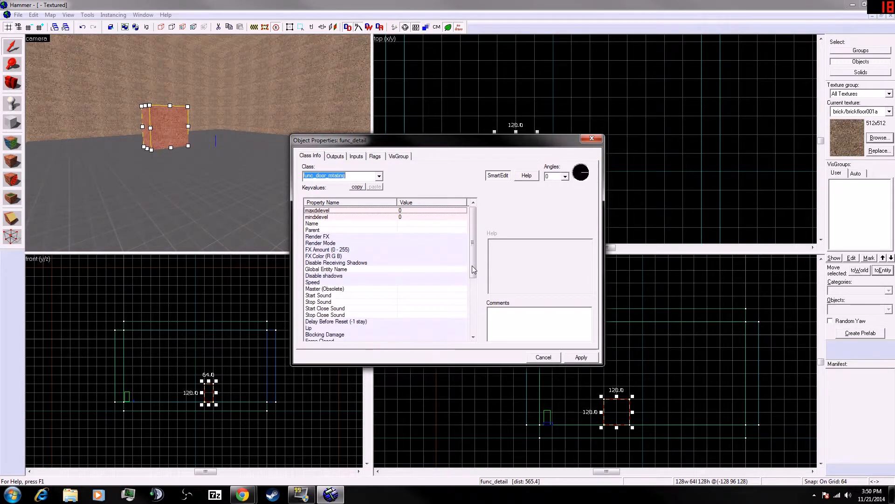
{"action": "scroll", "coordinate": [472, 265], "scroll_direction": "up", "scroll_amount": 1}
{"action": "left_click", "coordinate": [344, 178]}
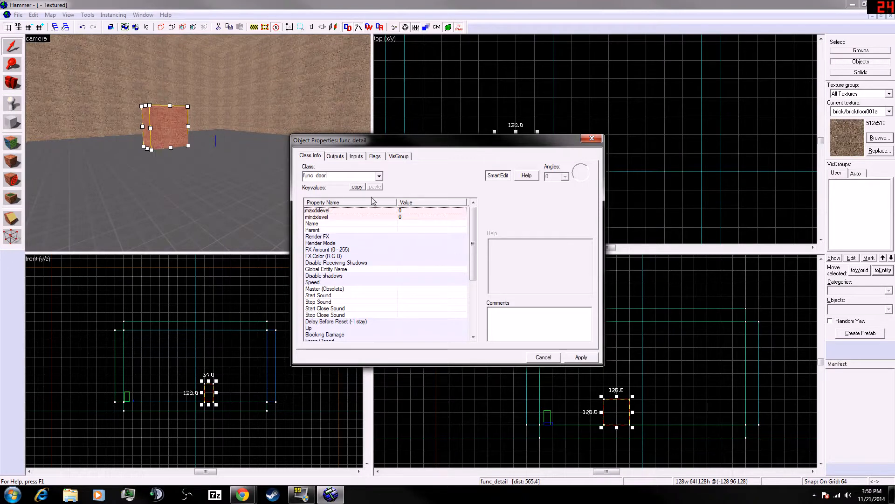
{"action": "left_click", "coordinate": [176, 132]}
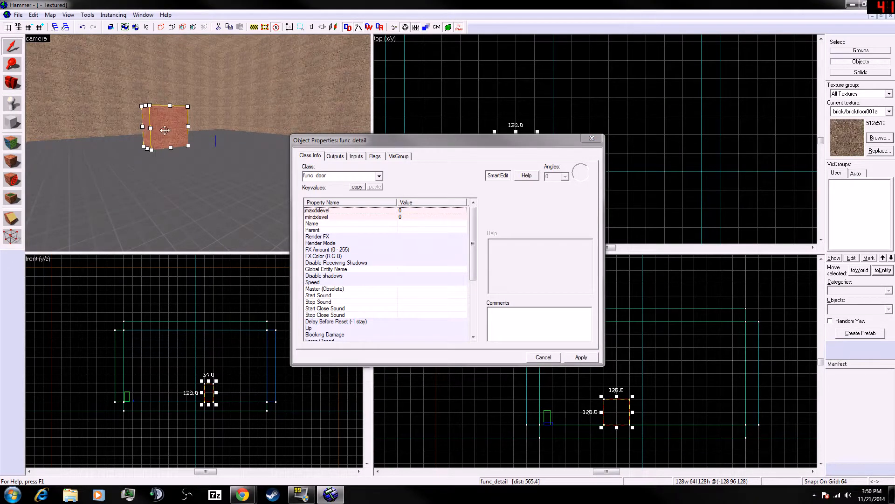
{"action": "left_click", "coordinate": [406, 243]}
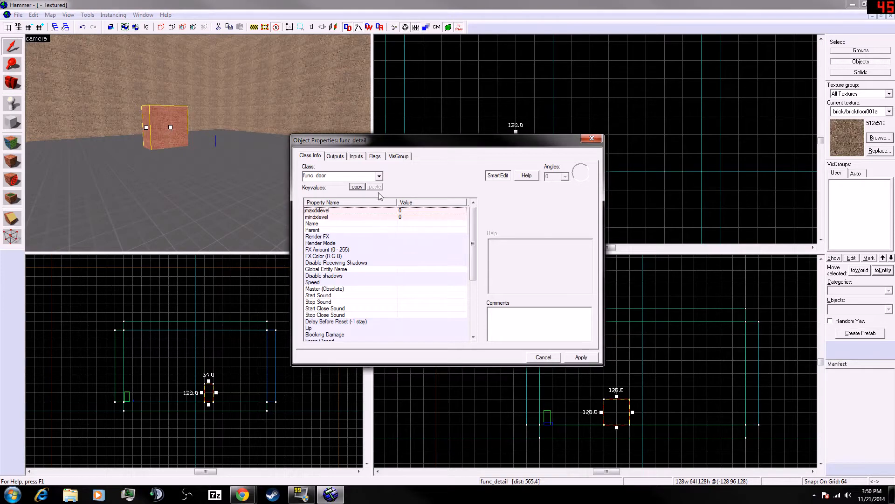
{"action": "left_click", "coordinate": [582, 357]}
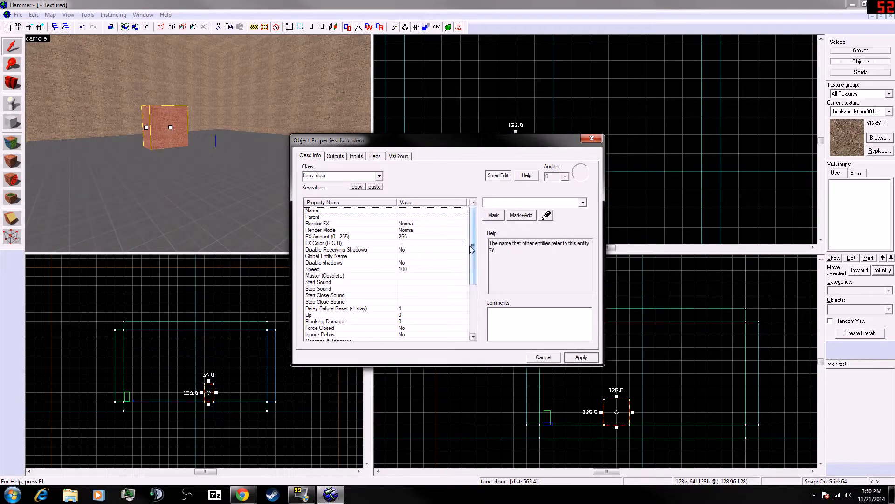
- Set the door's Move Direction to Up (-90 0 0), apply it, and close the properties dialog
{"action": "left_click_drag", "start_coordinate": [475, 249], "coordinate": [472, 276]}
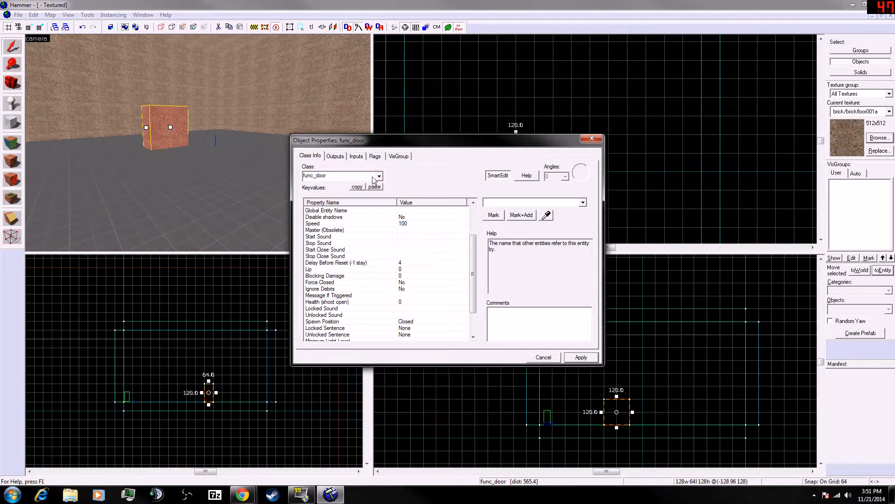
{"action": "left_click_drag", "start_coordinate": [473, 287], "coordinate": [474, 309]}
{"action": "left_click_drag", "start_coordinate": [397, 313], "coordinate": [396, 313]}
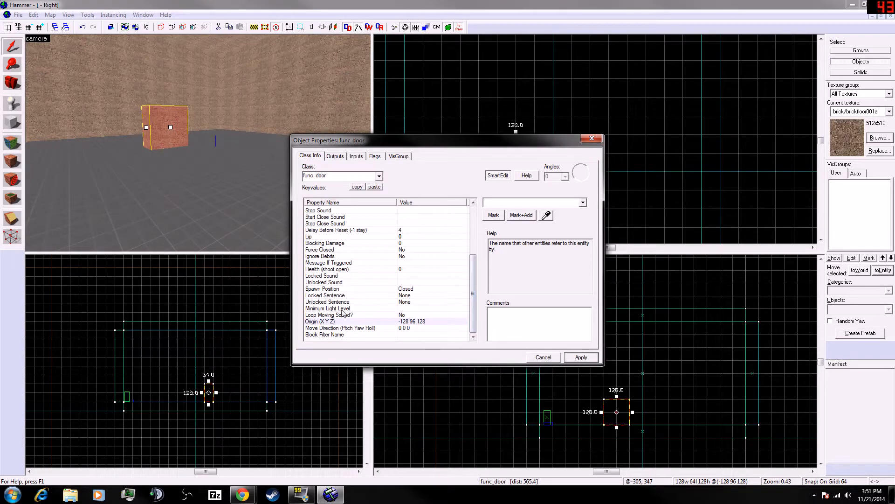
{"action": "left_click", "coordinate": [357, 328]}
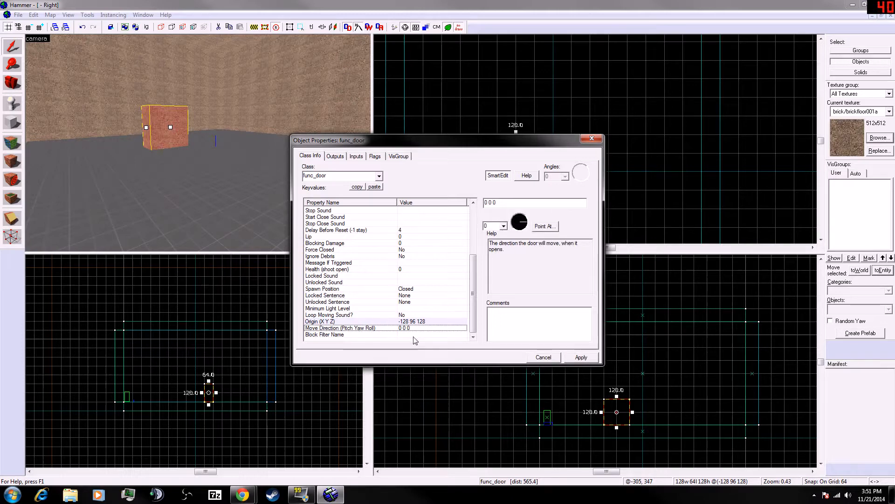
{"action": "key", "text": "Tab"}
{"action": "left_click", "coordinate": [497, 202]}
{"action": "left_click", "coordinate": [504, 225]}
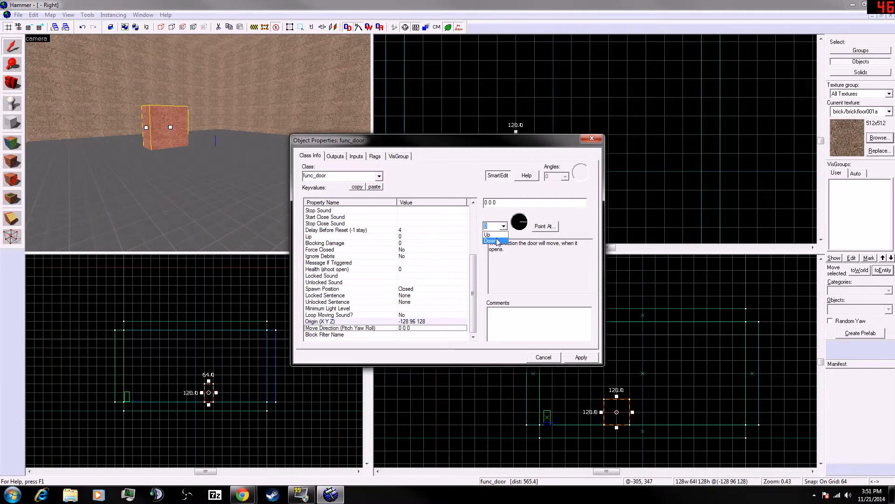
{"action": "left_click", "coordinate": [488, 235]}
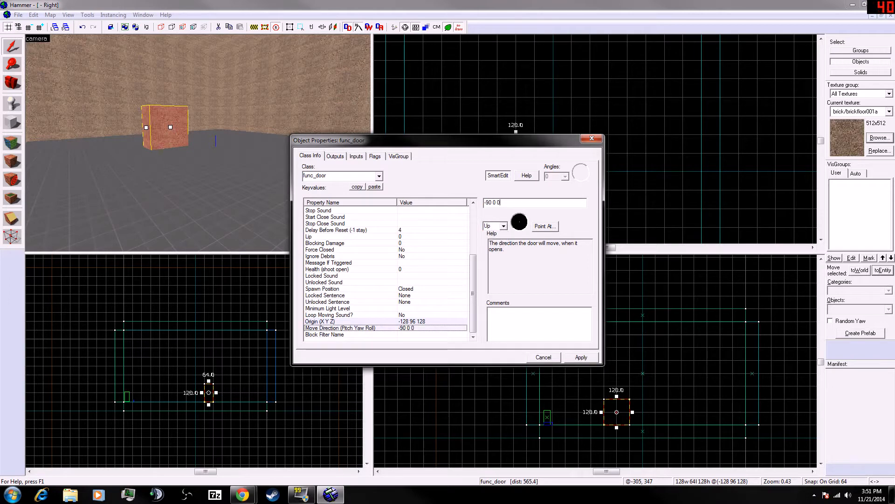
{"action": "left_click", "coordinate": [580, 357]}
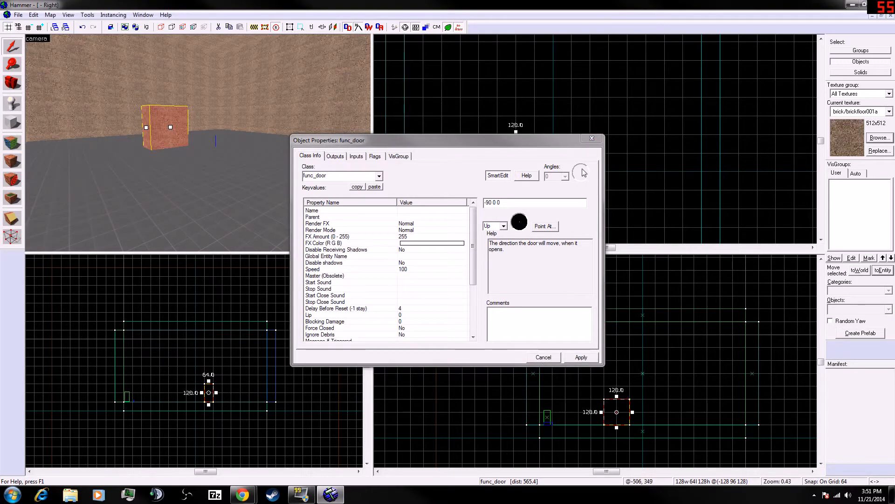
{"action": "left_click", "coordinate": [592, 139]}
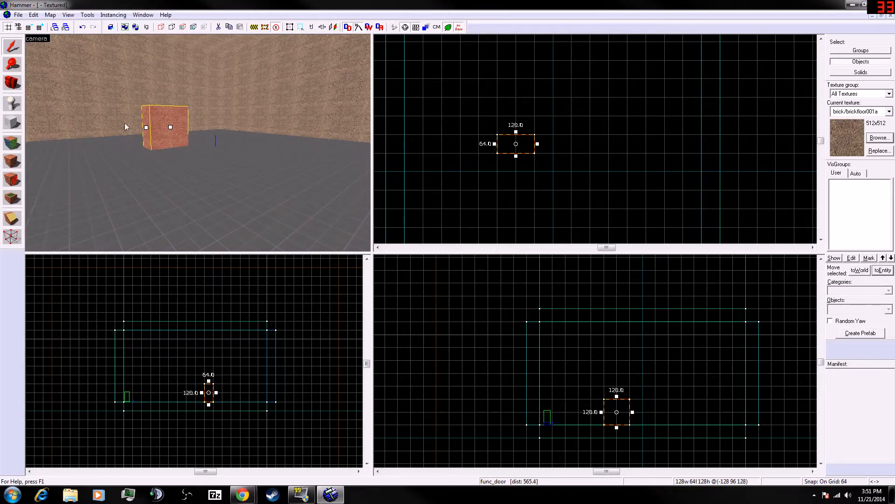
- Filter the texture browser for door and pick the cs_assault/assault_door1 texture
{"action": "left_click", "coordinate": [883, 139]}
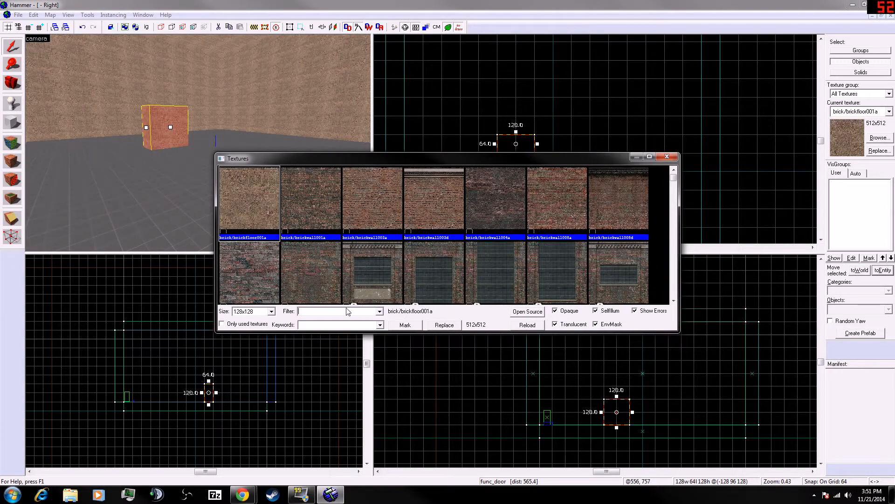
{"action": "type", "text": "door"}
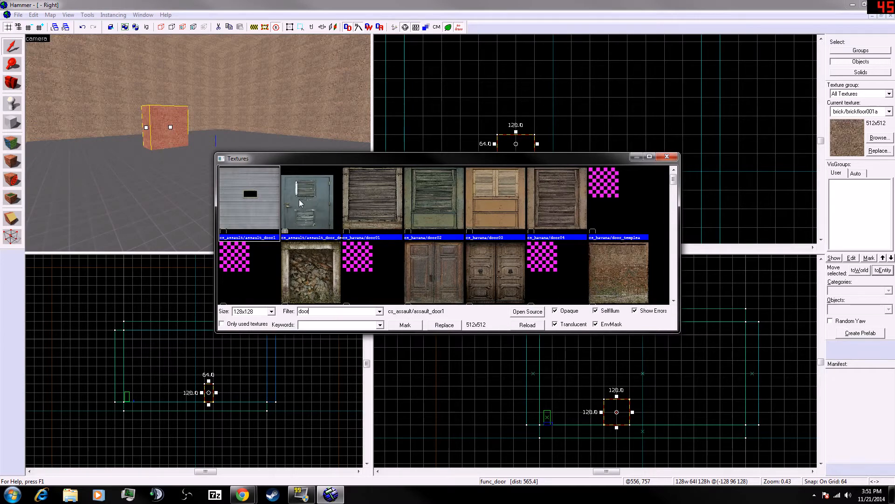
{"action": "double_click", "coordinate": [261, 206]}
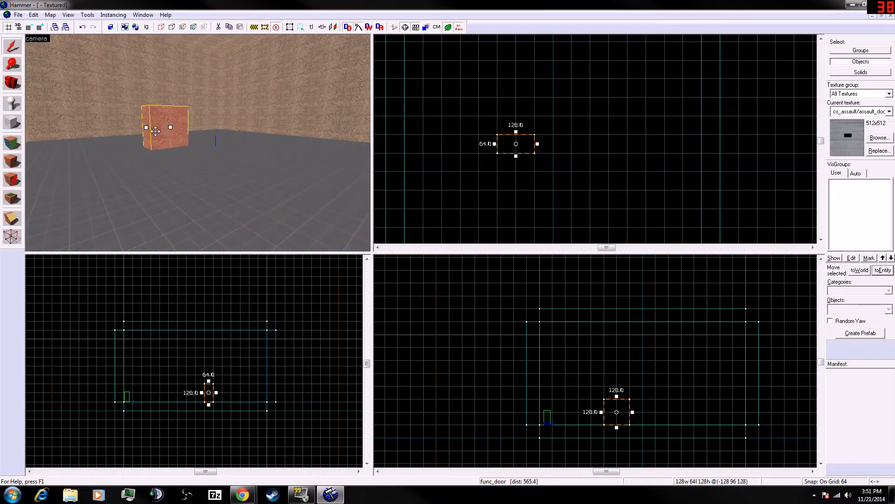
{"action": "left_click", "coordinate": [12, 123]}
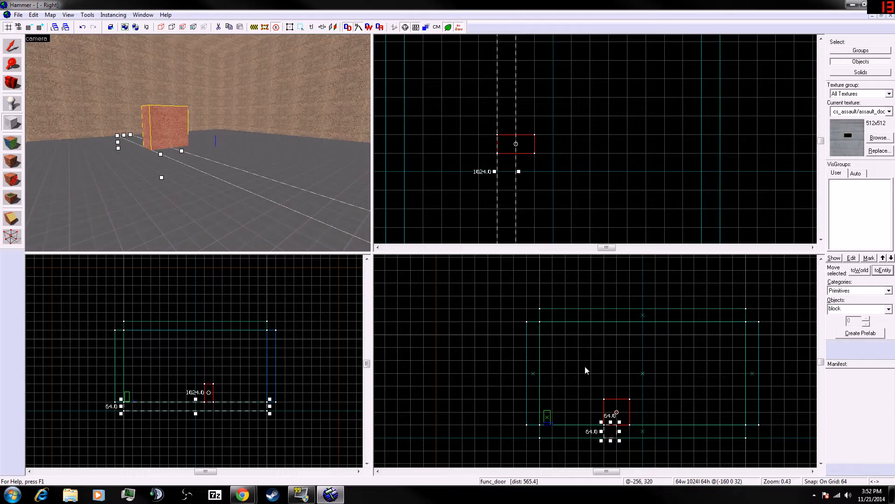
{"action": "left_click_drag", "start_coordinate": [478, 321], "coordinate": [454, 353]}
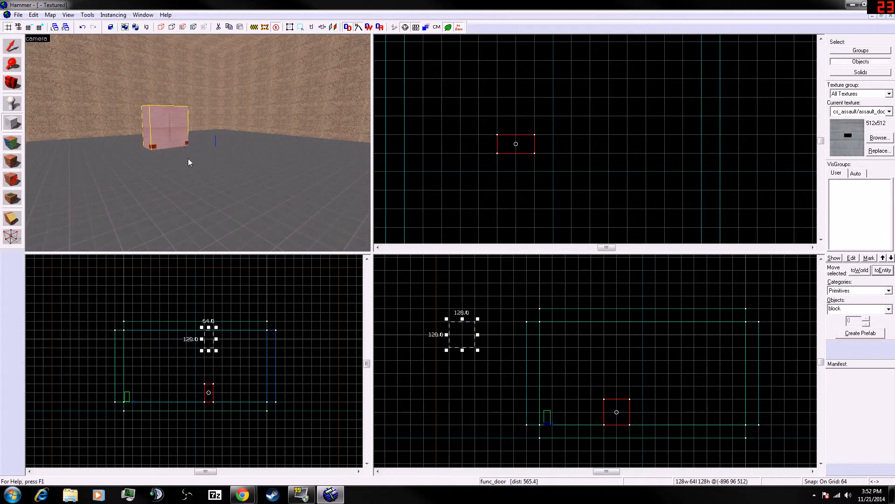
{"action": "key", "text": "shift+s"}
{"action": "left_click", "coordinate": [163, 124]}
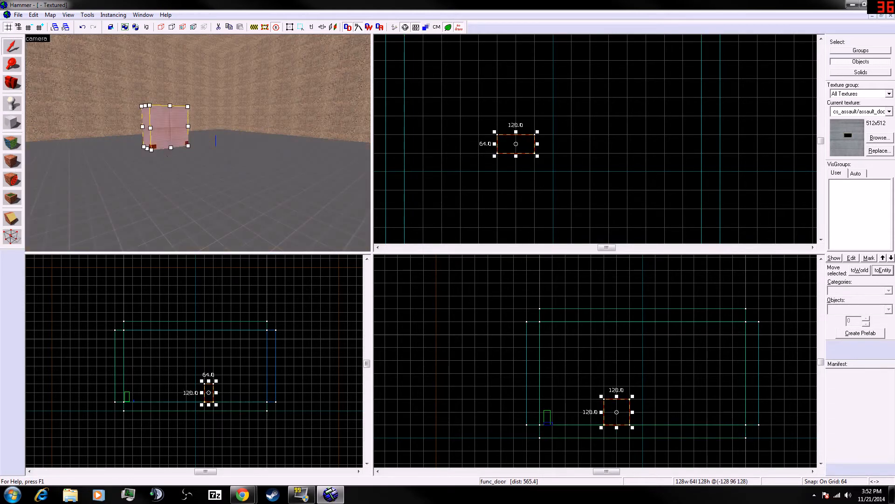
{"action": "key", "text": "alt+Tab"}
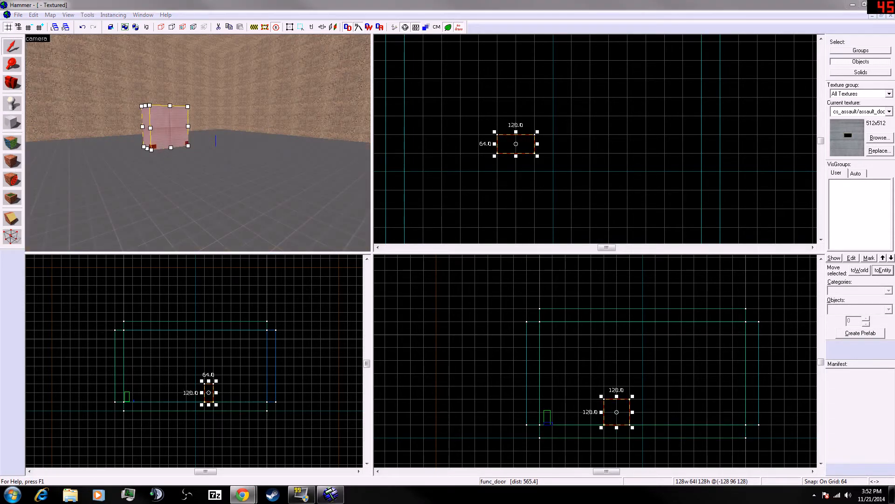